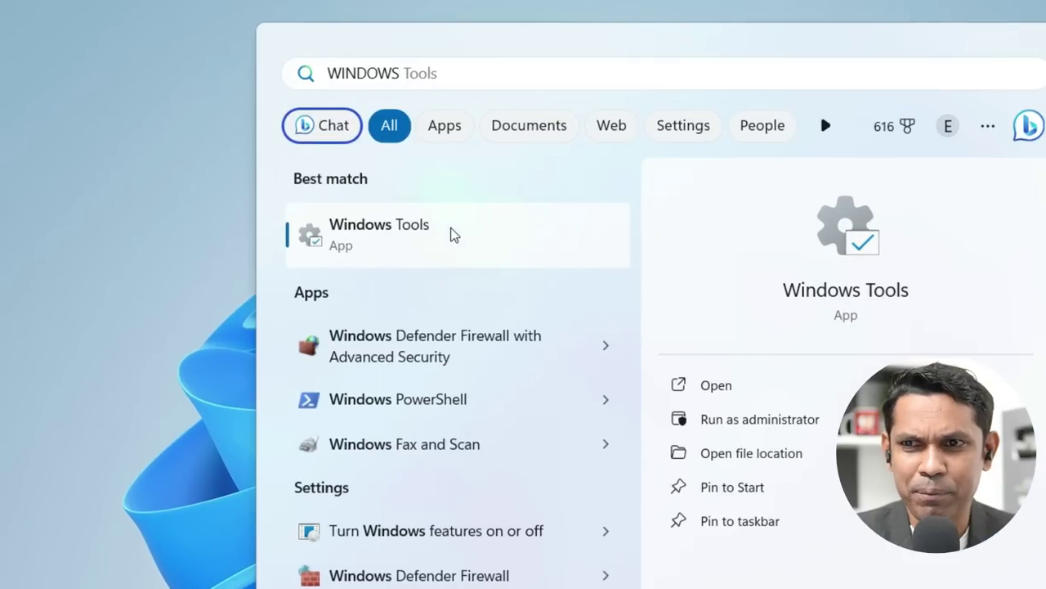
- Open Windows Tools, launch Character Map from it, and move its window towards the centre of the screen
left_click(450, 228)
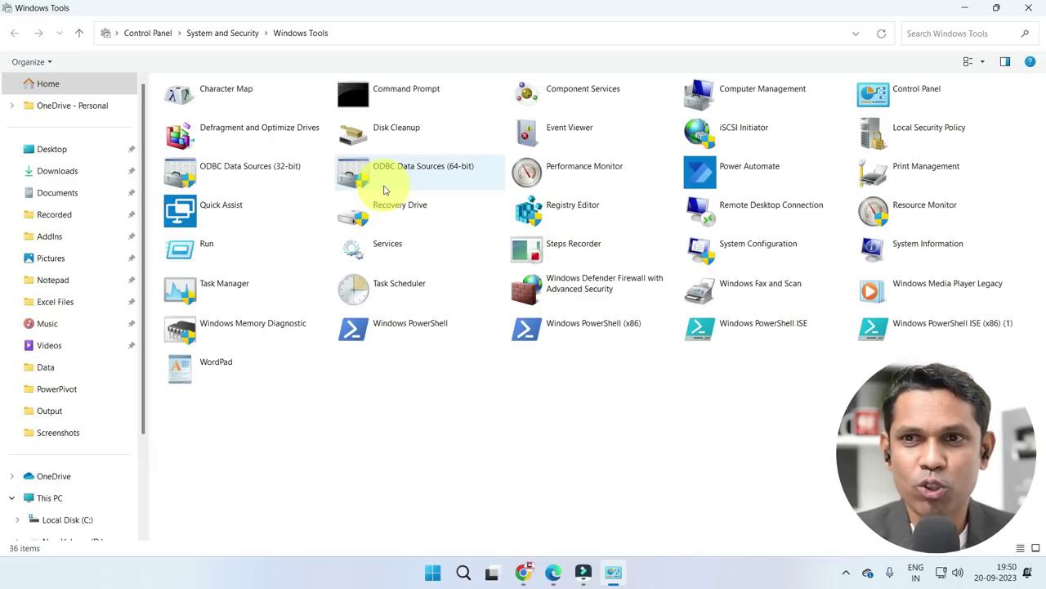
left_click(261, 94)
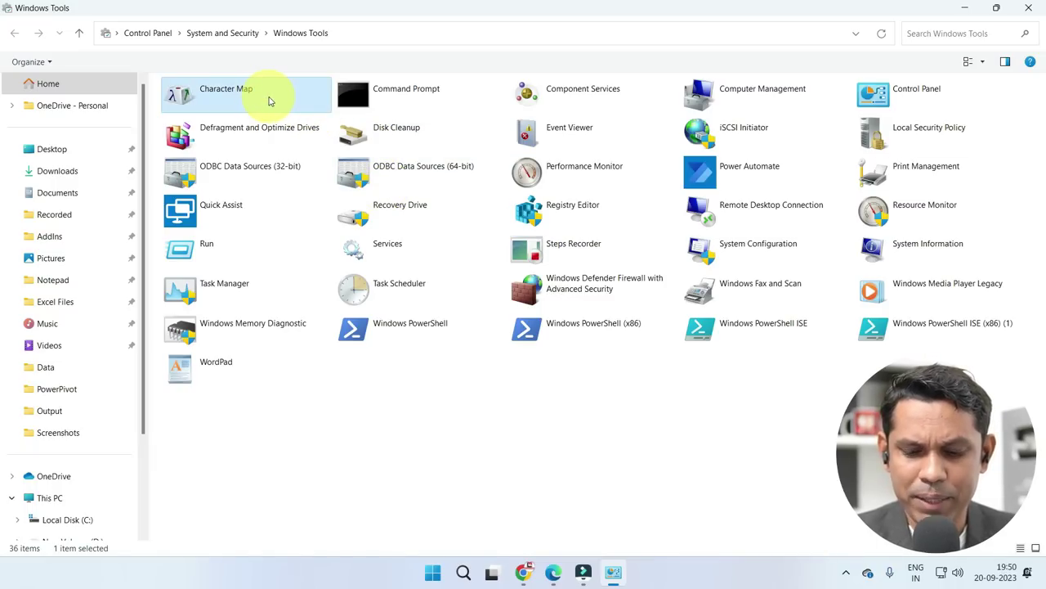
double_click(270, 99)
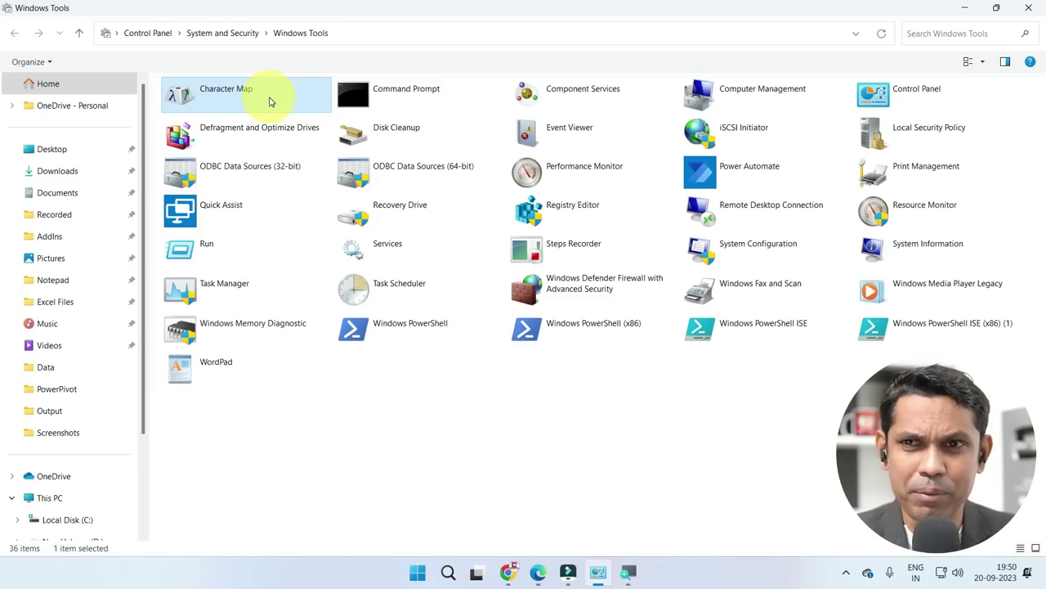
double_click(272, 99)
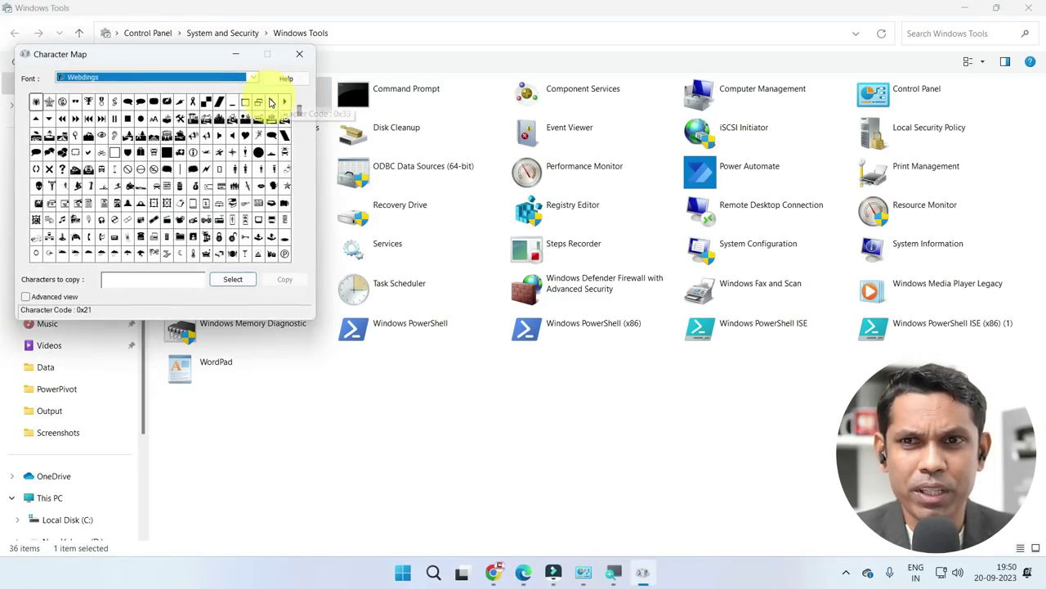
left_click_drag(223, 57, 460, 175)
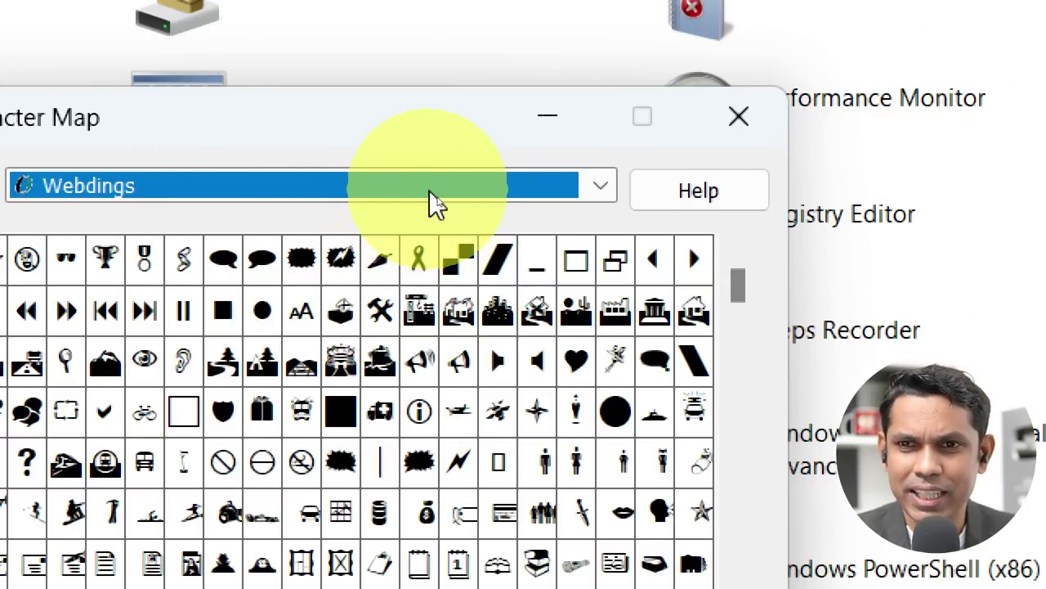
- Set the Character Map font to Wingdings and copy the black telephone symbol
left_click(430, 195)
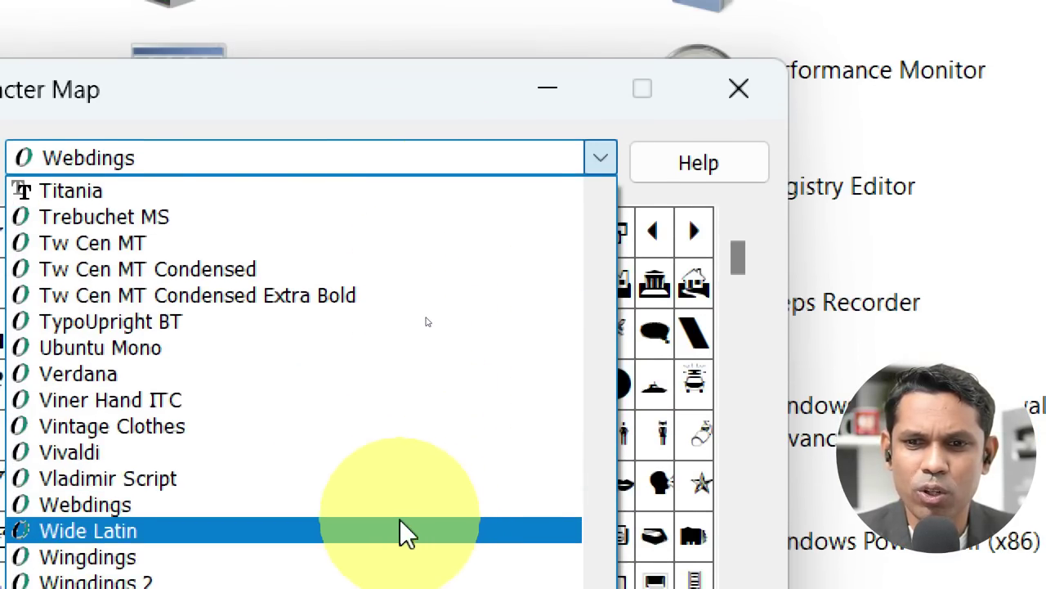
left_click(404, 558)
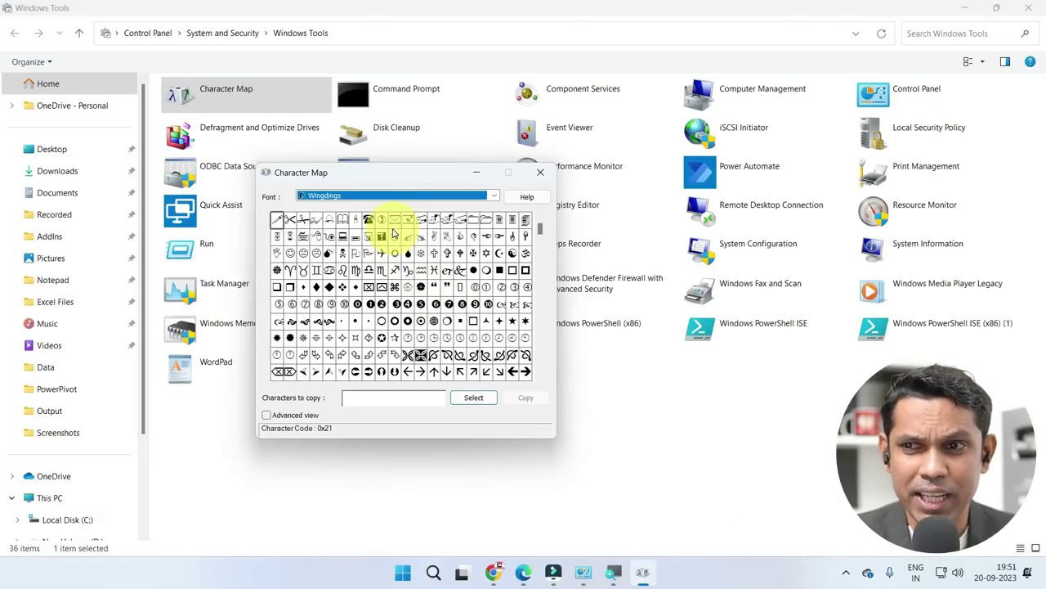
left_click(369, 220)
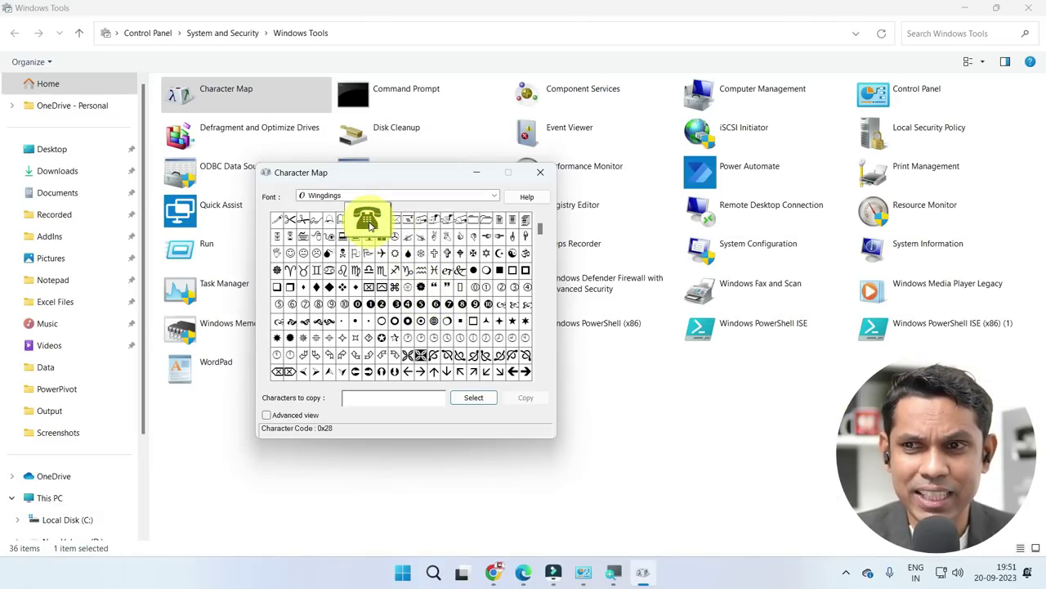
left_click(474, 398)
left_click(527, 398)
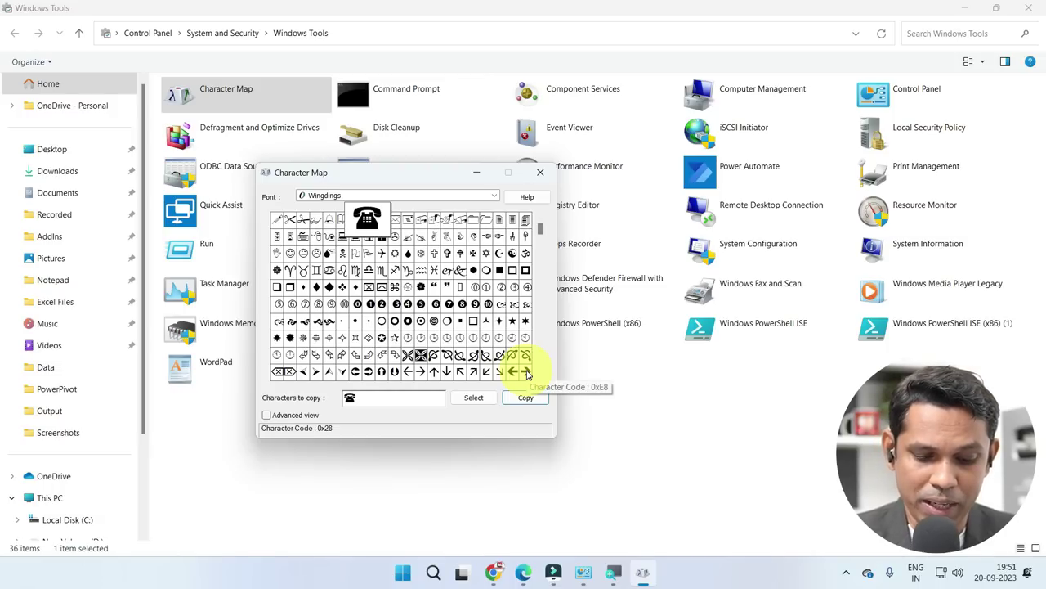
- Launch Notepad through the Run dialog and paste the copied telephone symbol into the blank document
key("super+r")
type("NOTEPA")
key("Return")
key("Return")
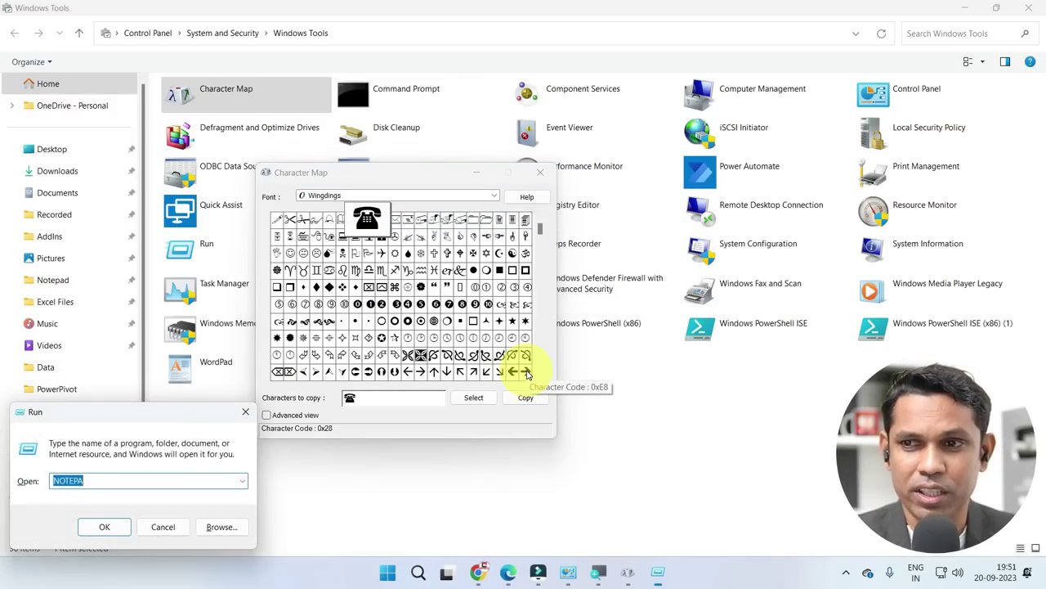
left_click(219, 483)
type("D")
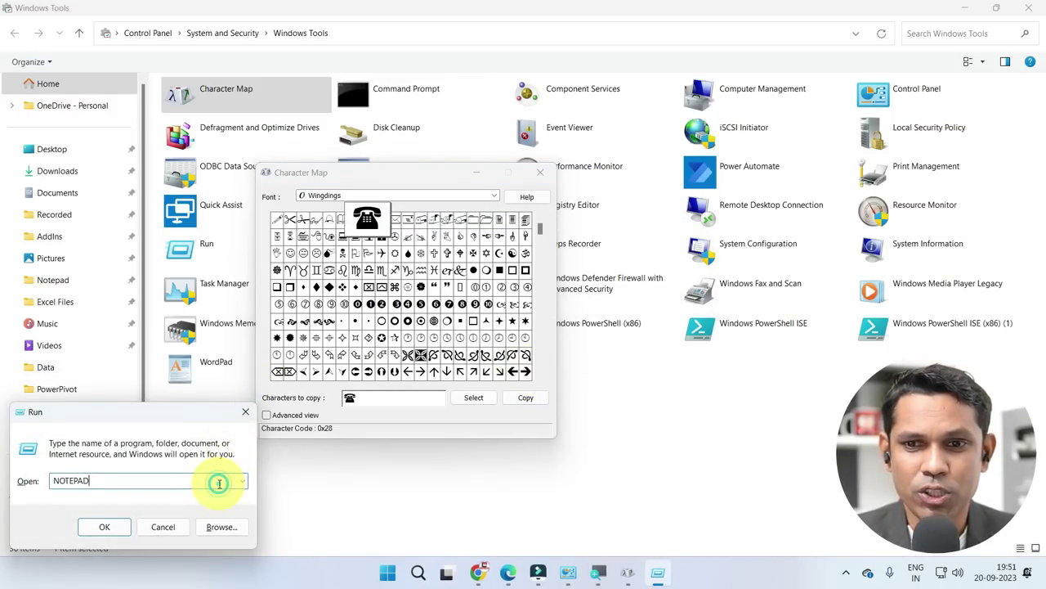
key("Return")
key("ctrl+v")
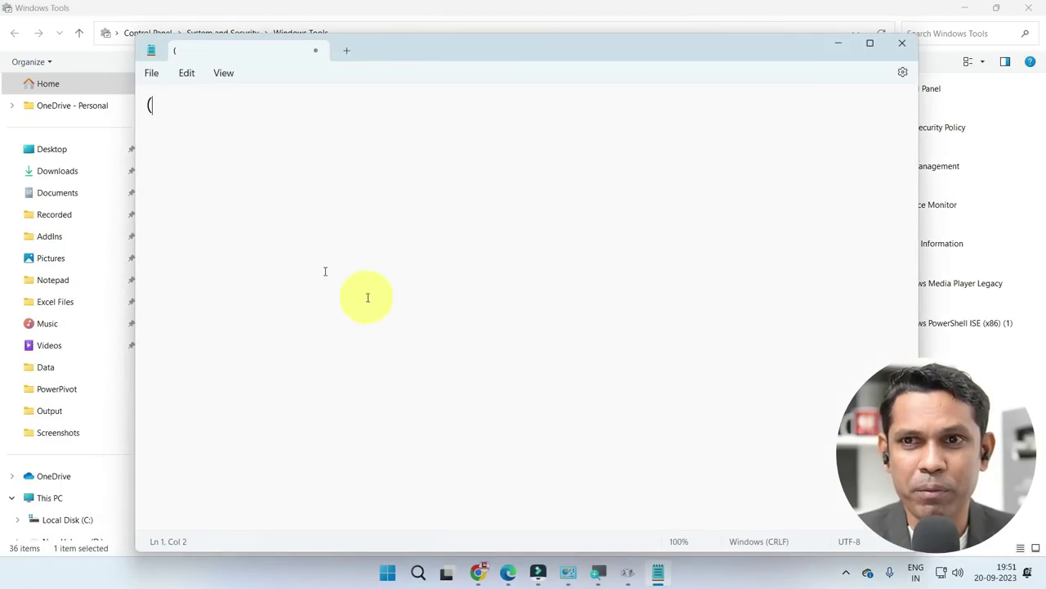
- Set Notepad's font family to Wingdings and enlarge the pasted symbol to 500% zoom in the document
left_click(185, 79)
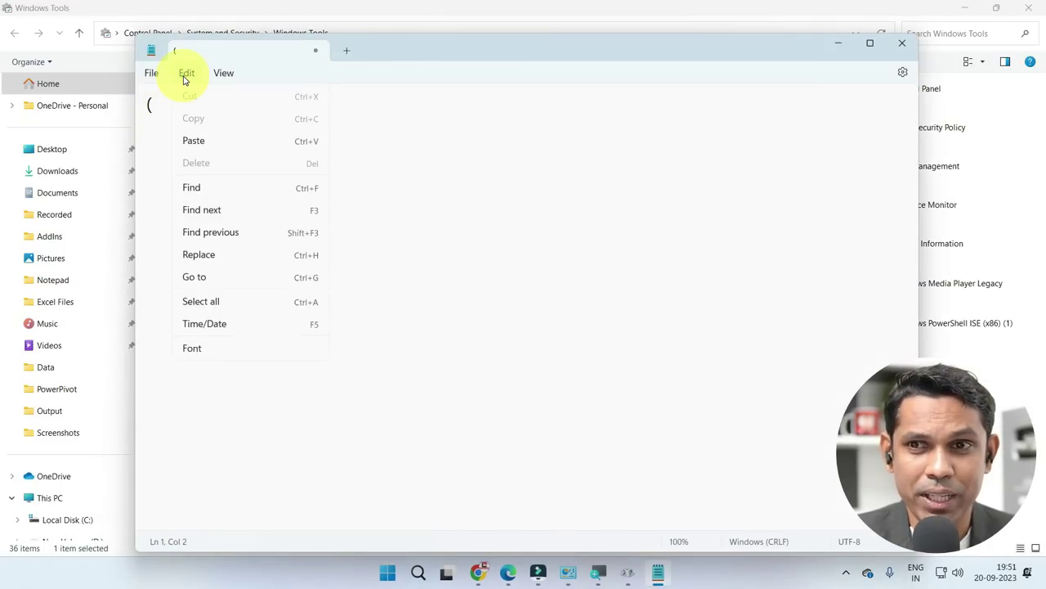
left_click(196, 377)
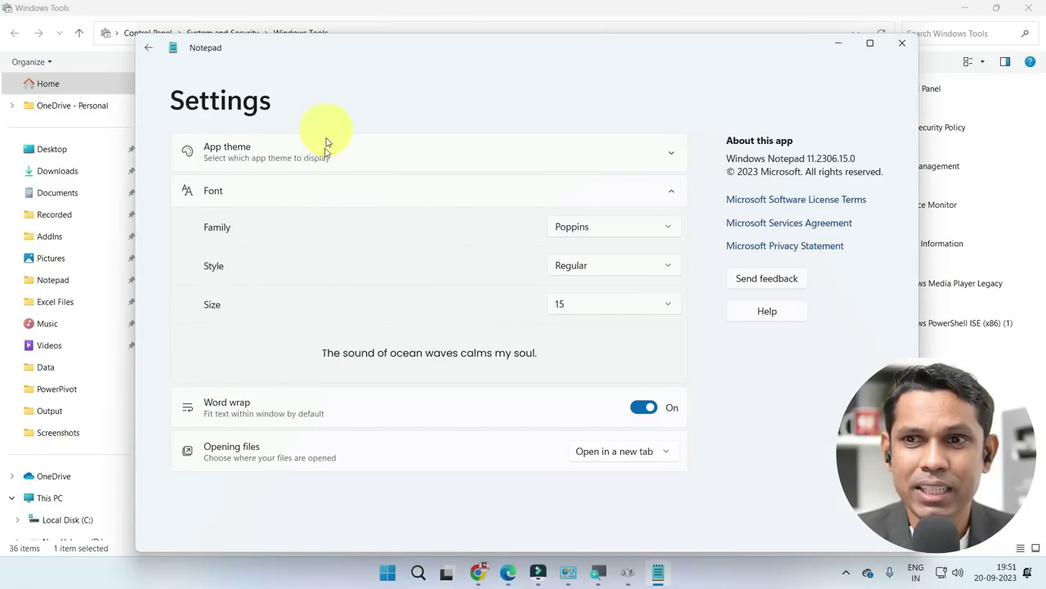
left_click(647, 237)
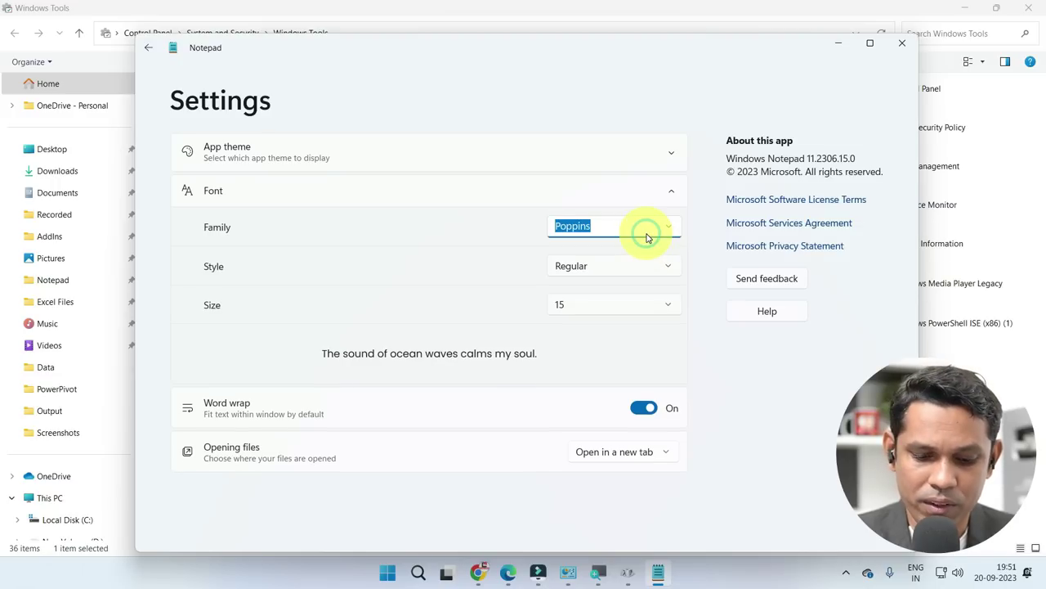
type("Wingdings")
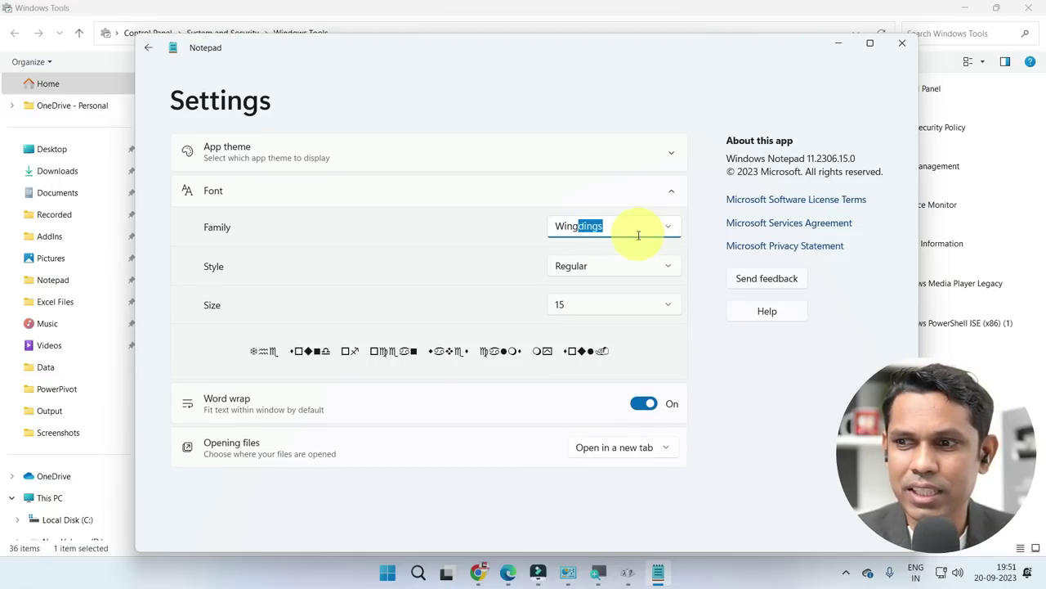
left_click(148, 48)
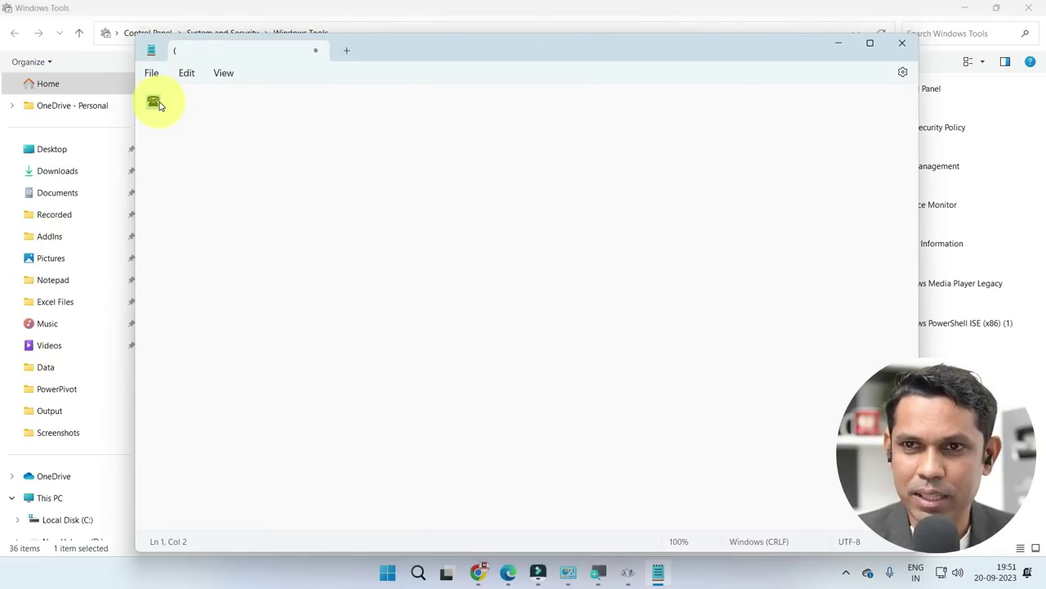
scroll(160, 104, "up", 20)
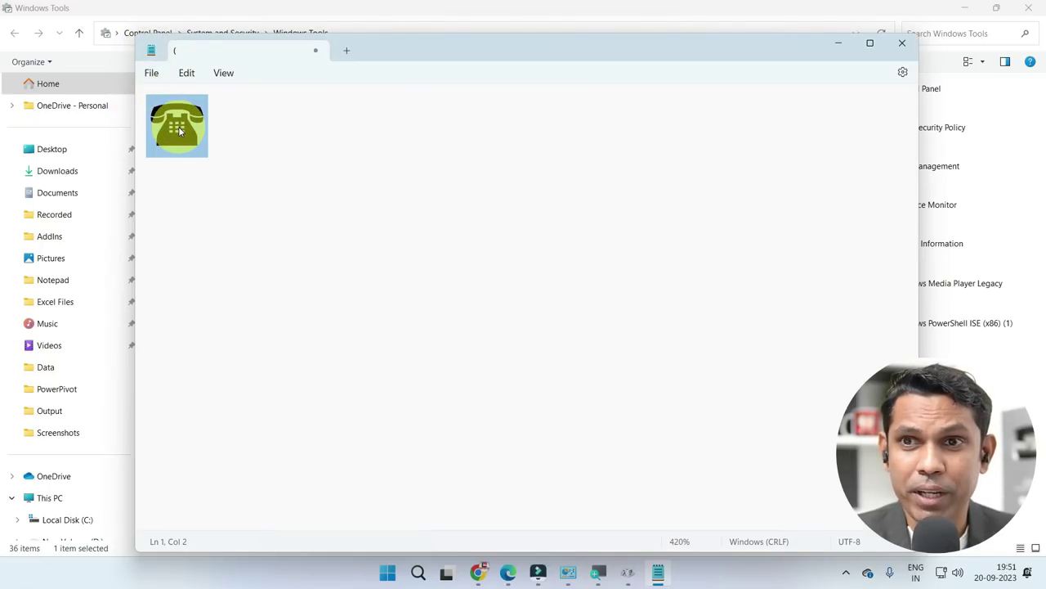
scroll(179, 131, "up", 8)
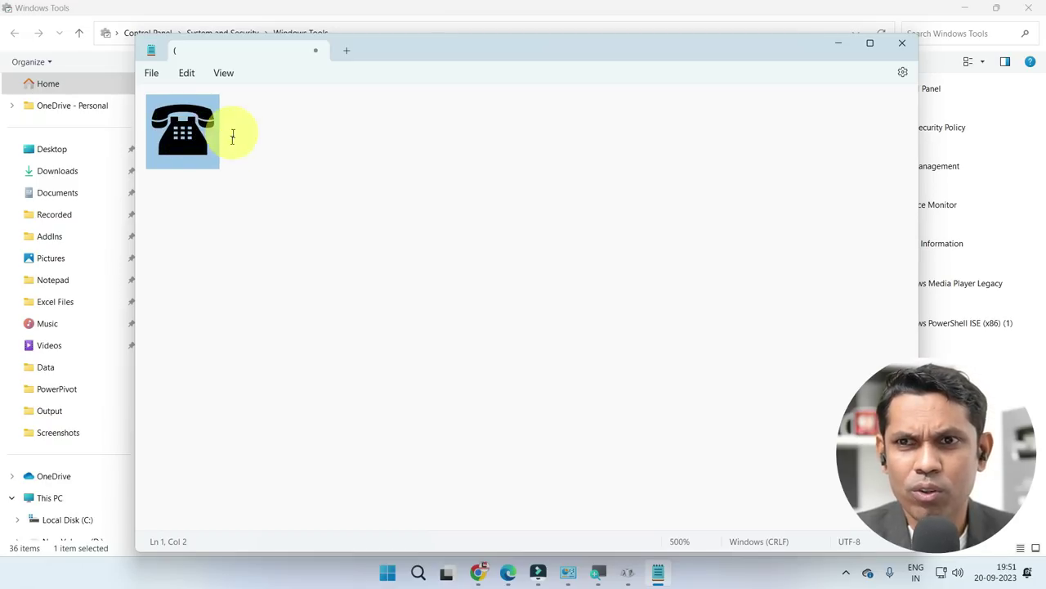
- Return to Windows Tools with Notepad minimized and Character Map closed, and open Command Prompt
left_click(841, 47)
left_click(538, 172)
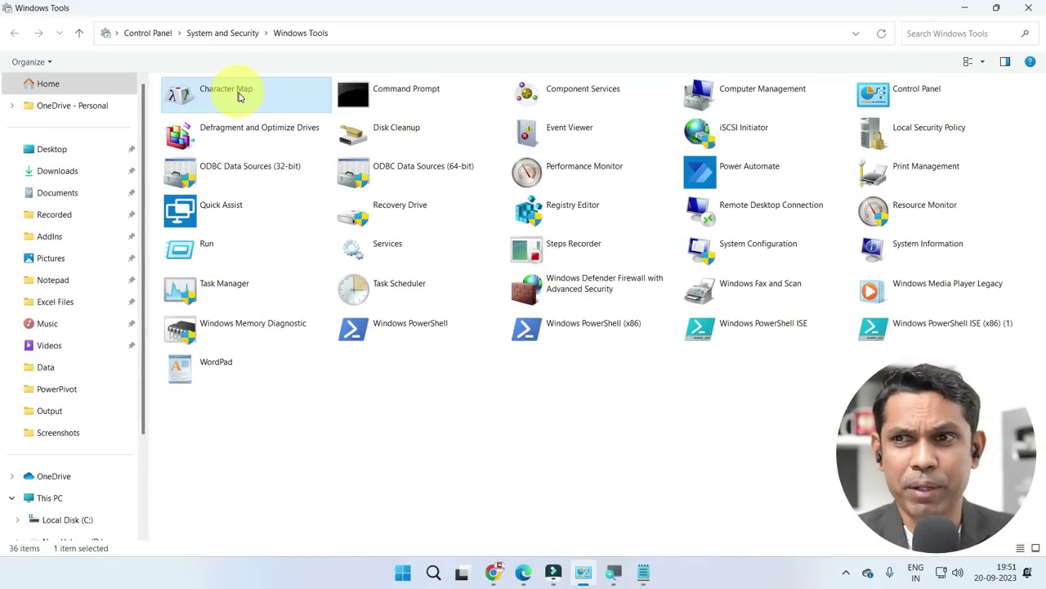
left_click(417, 98)
double_click(417, 98)
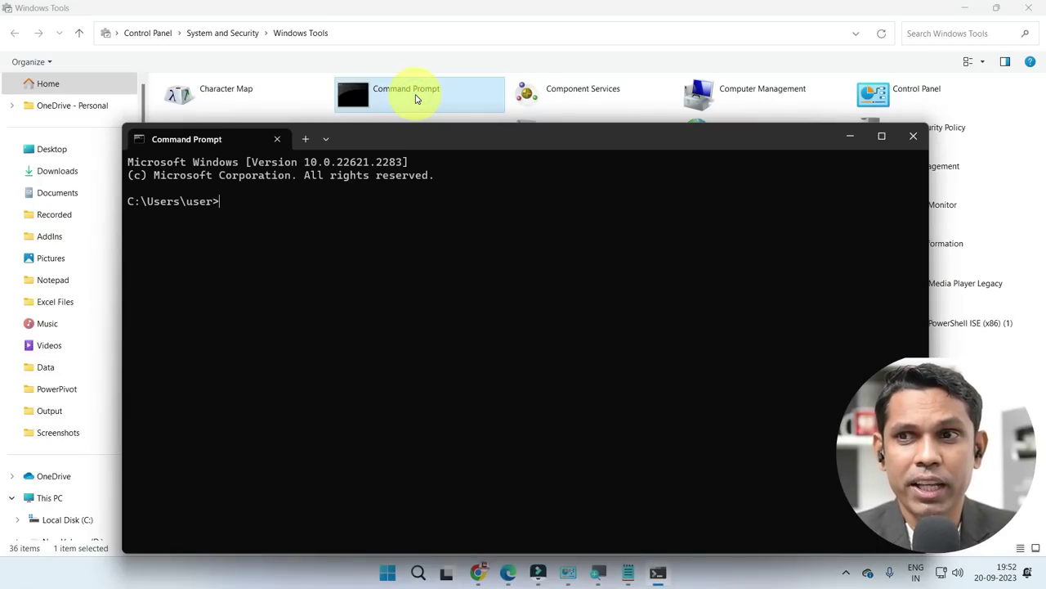
left_click_drag(468, 142, 479, 109)
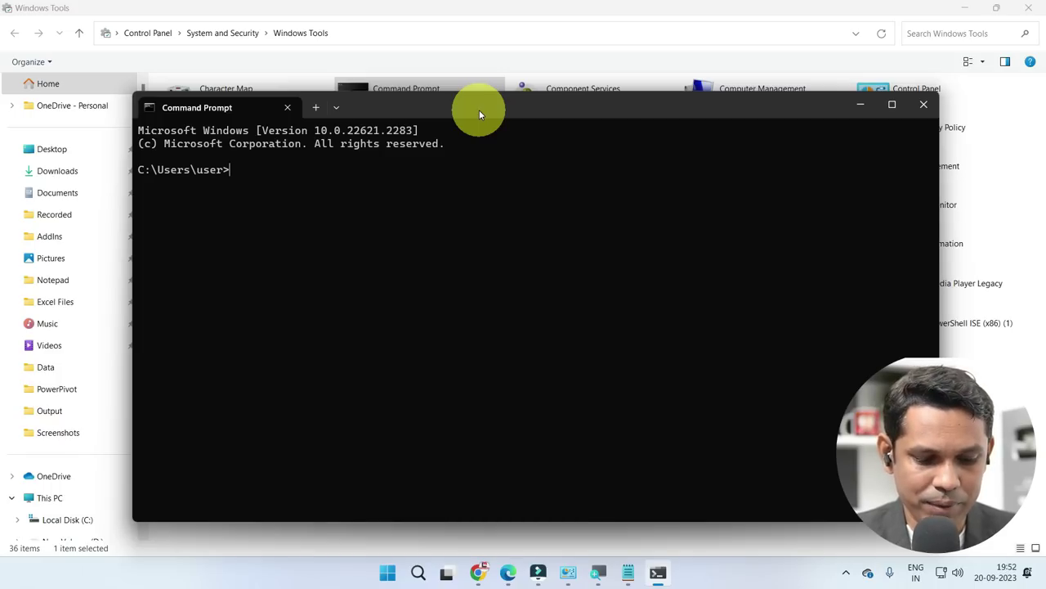
key("super+r")
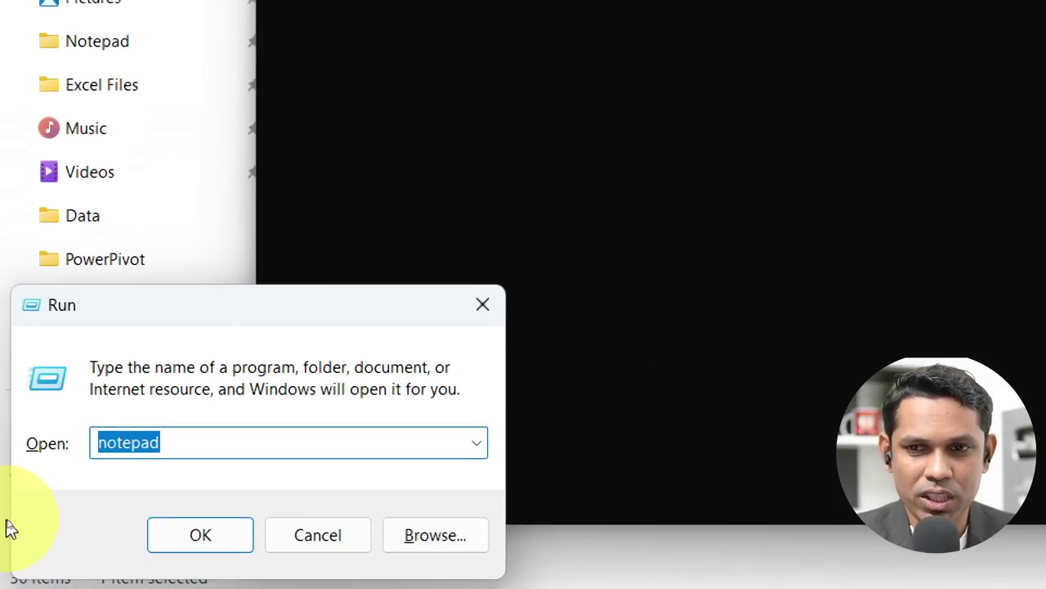
type("CMD")
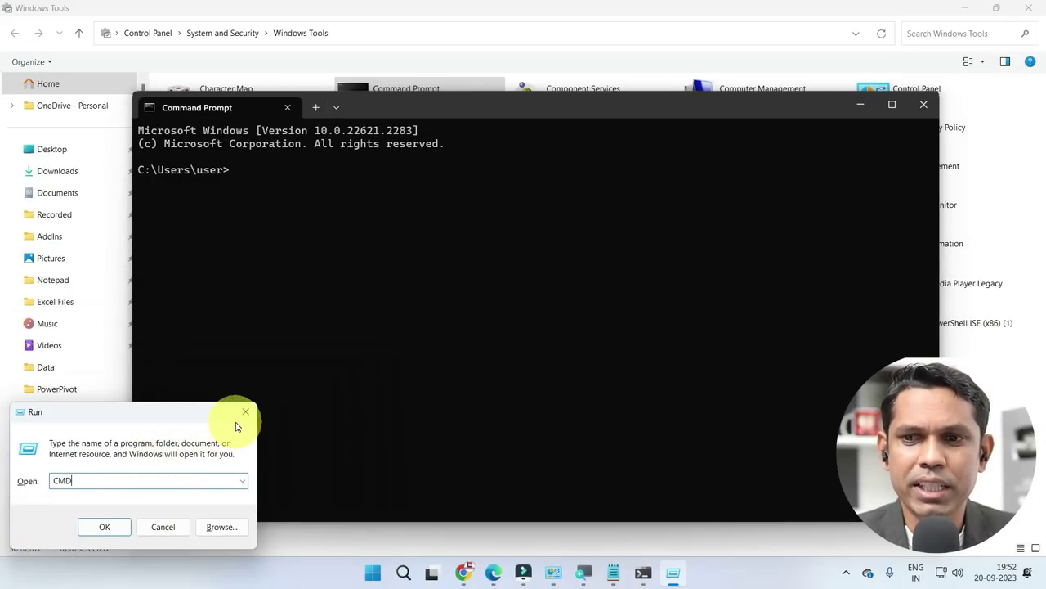
left_click(245, 413)
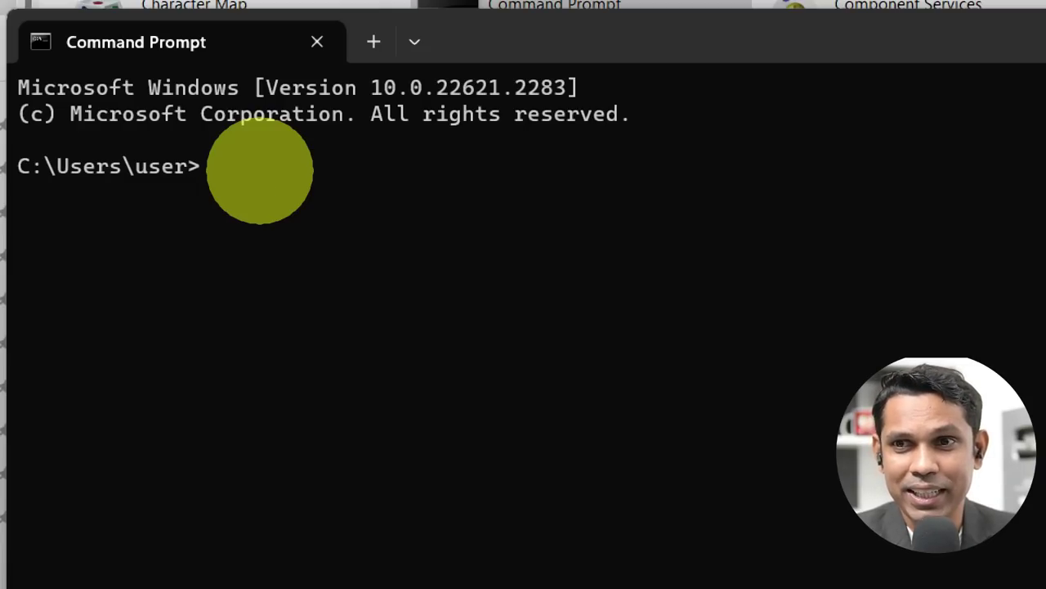
- Schedule a shutdown in 600 seconds by running SHUTDOWN -S -T 600, and dismiss the sign-out notice
type("SHUTDFOW")
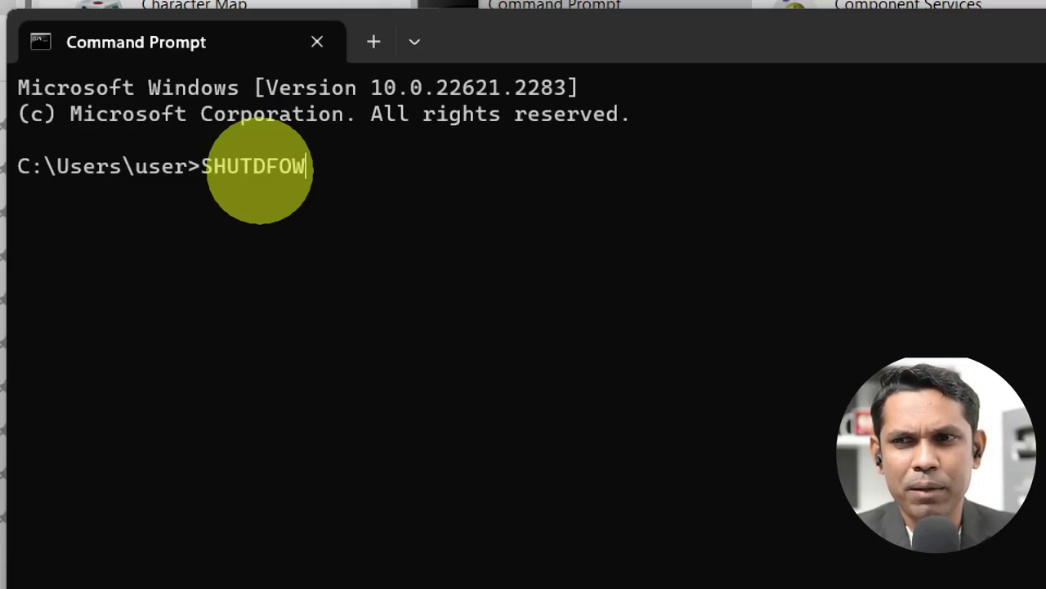
key("BackSpace")
key("BackSpace")
key("BackSpace")
type("OWN")
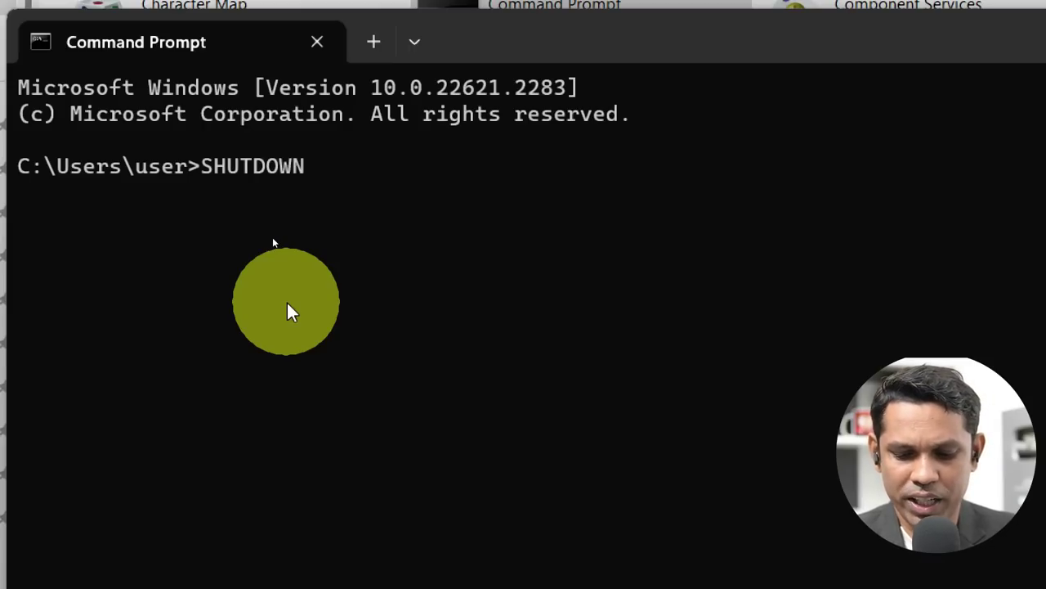
type("-S")
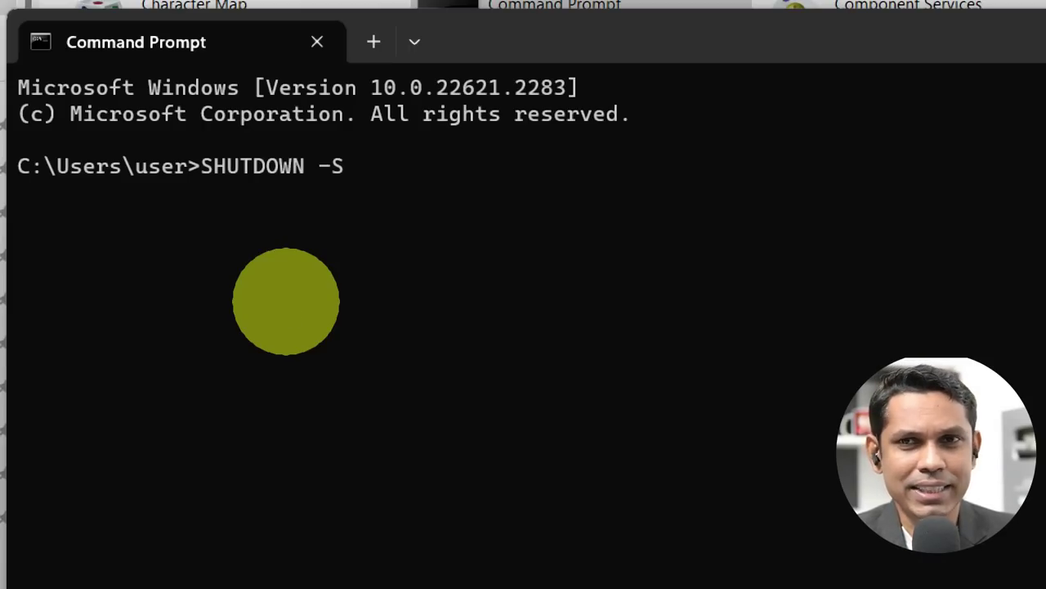
type(" -T")
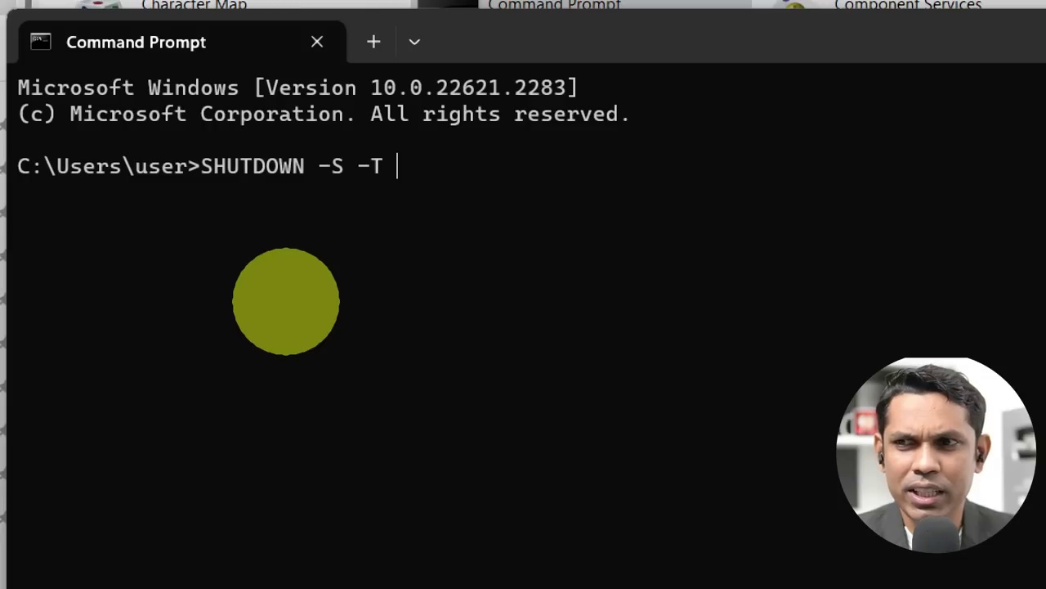
type("600")
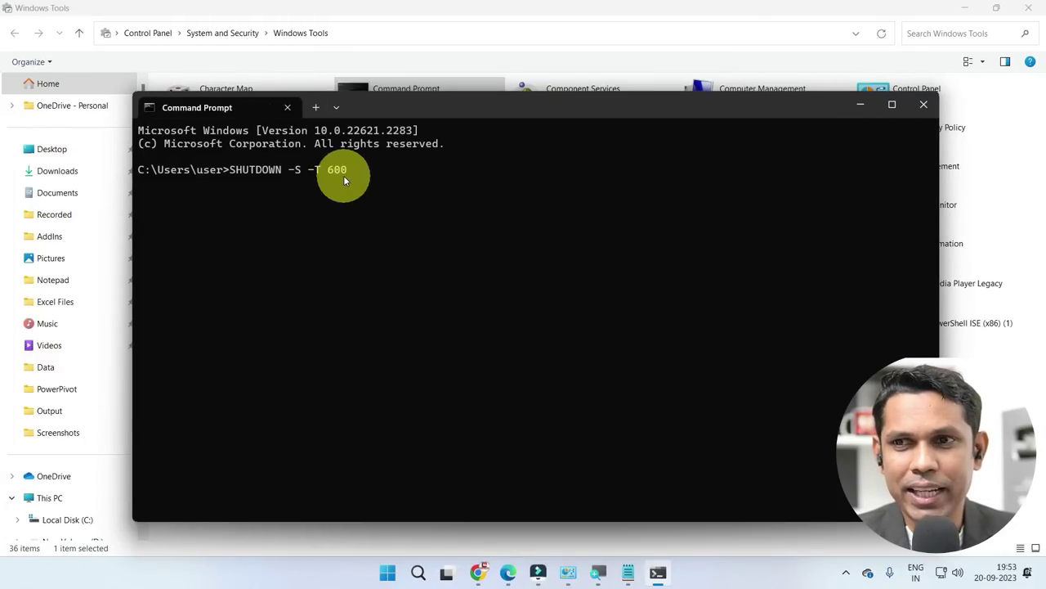
key("Return")
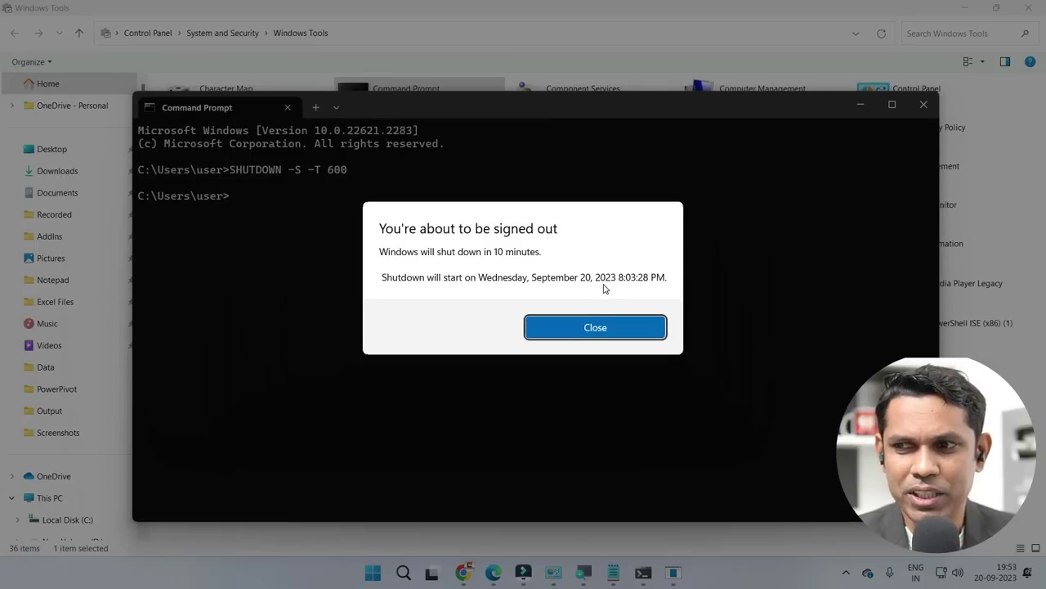
left_click(593, 334)
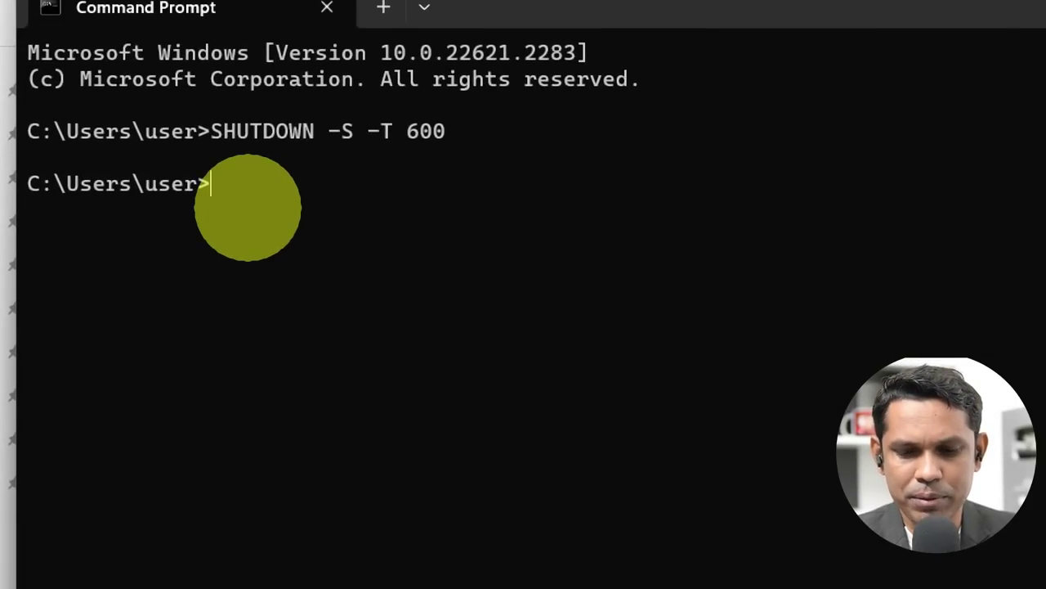
- Cancel the scheduled shutdown by running SHUTDOWN -A, and close Command Prompt
type("SHUTDOWN -A")
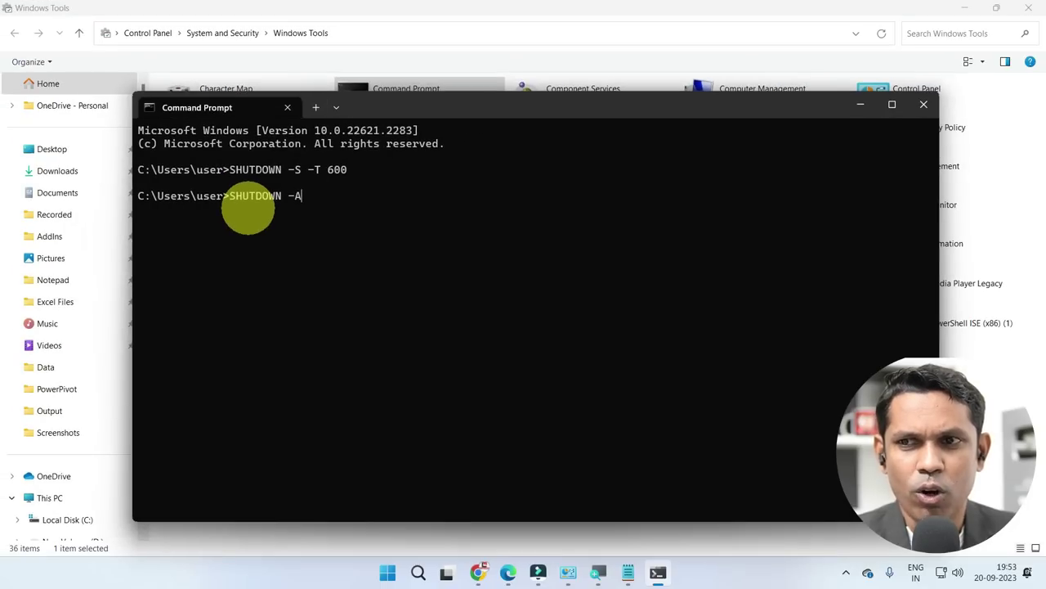
key("Return")
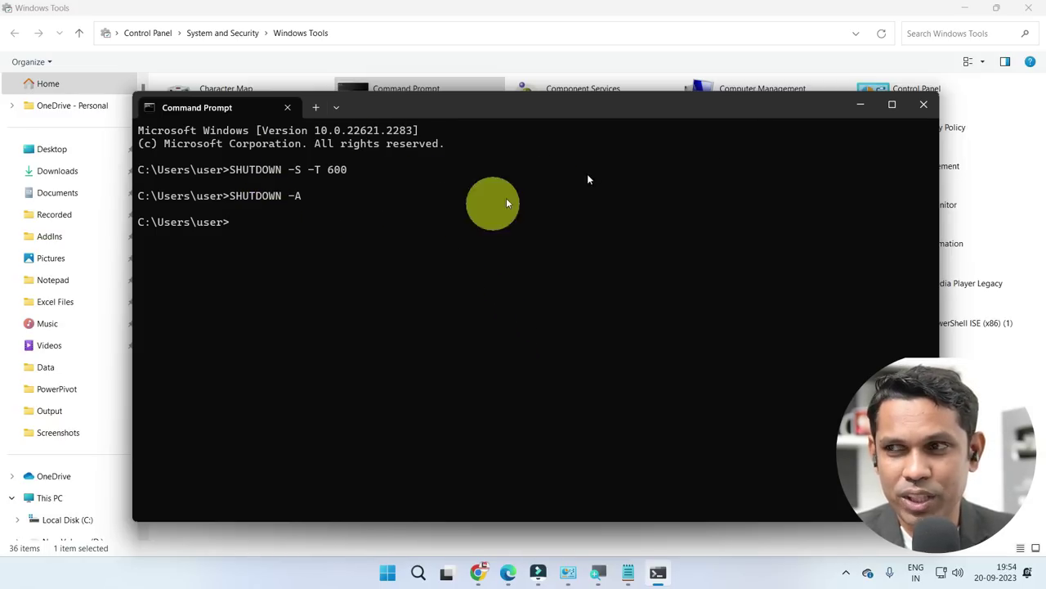
left_click(925, 103)
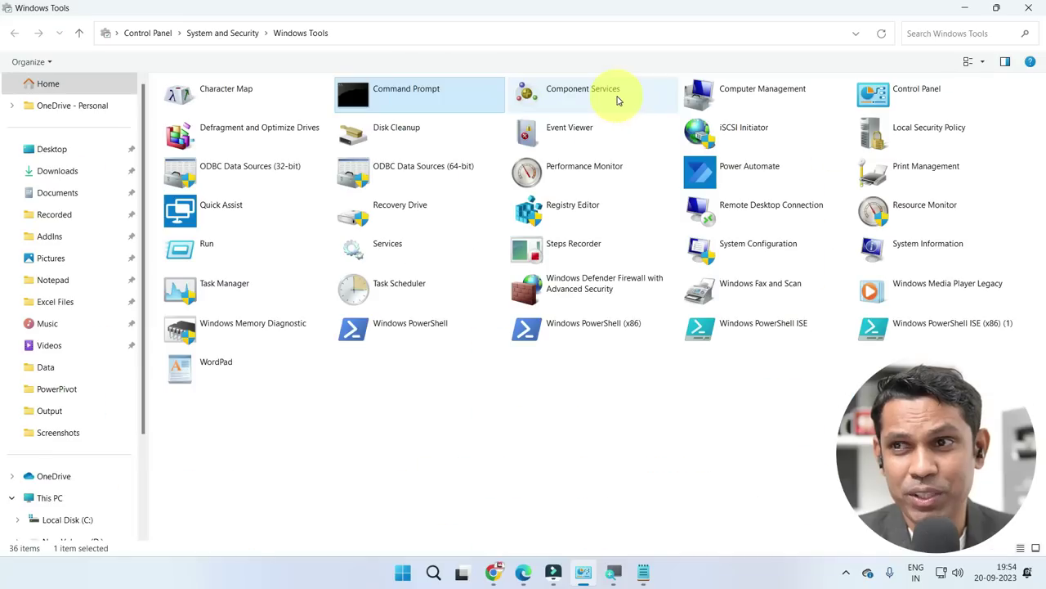
- Open Component Services in a maximized window and display the System log under Event Viewer's Windows Logs
left_click(616, 99)
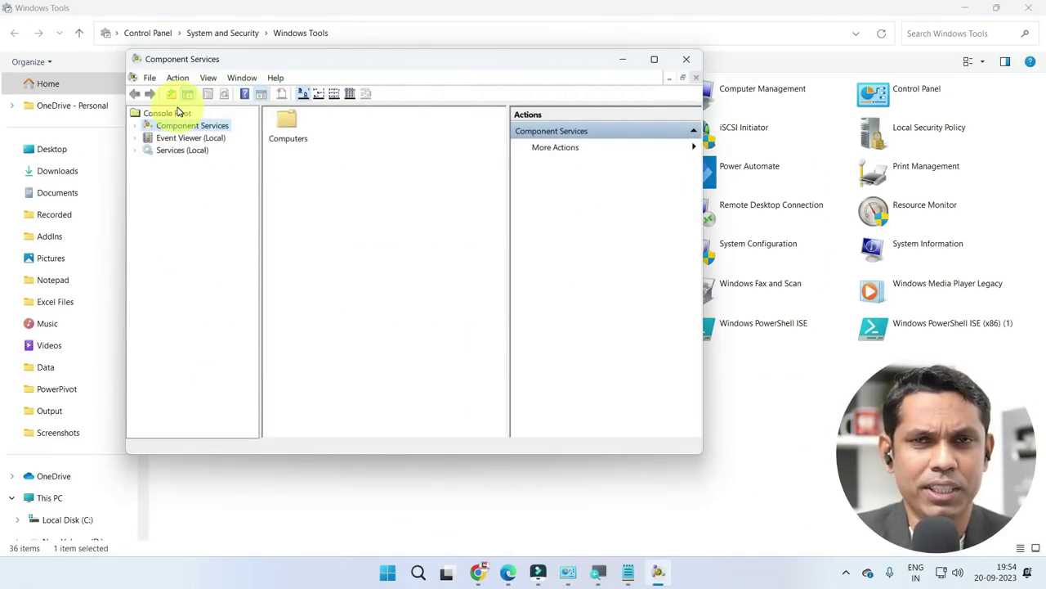
double_click(207, 66)
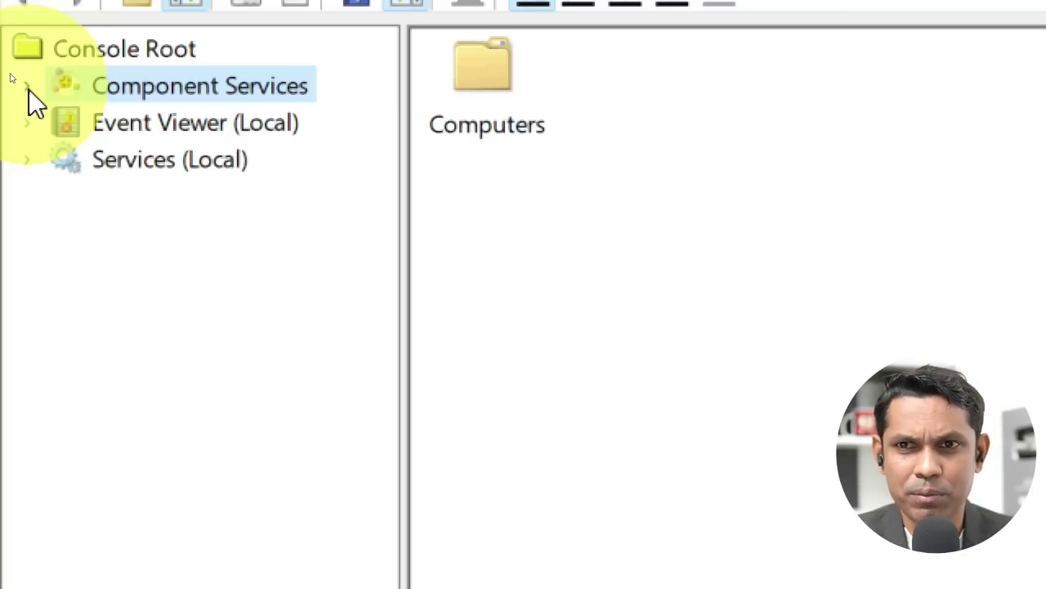
left_click(29, 123)
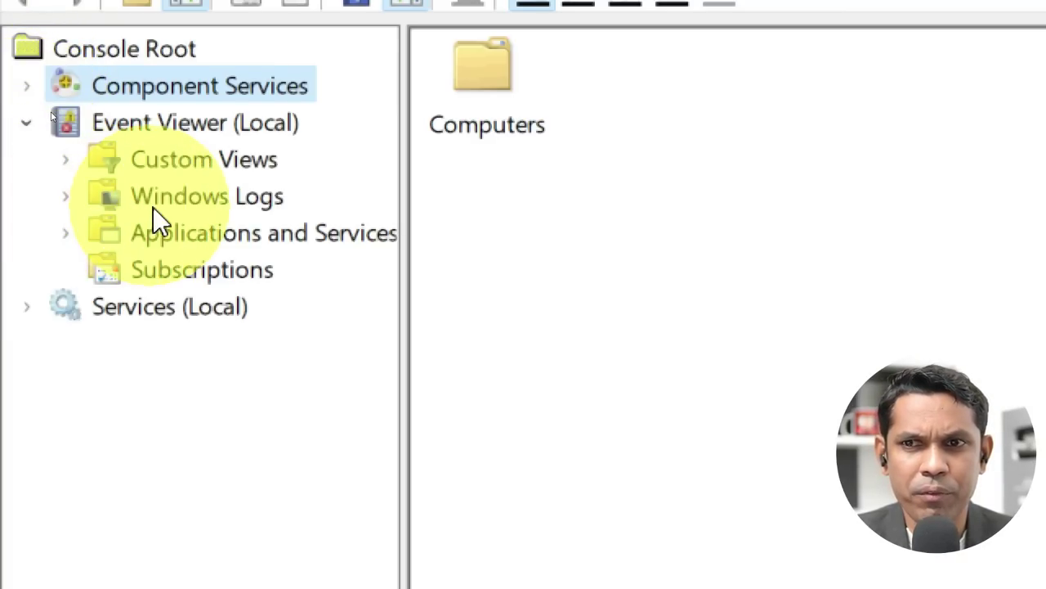
left_click(67, 198)
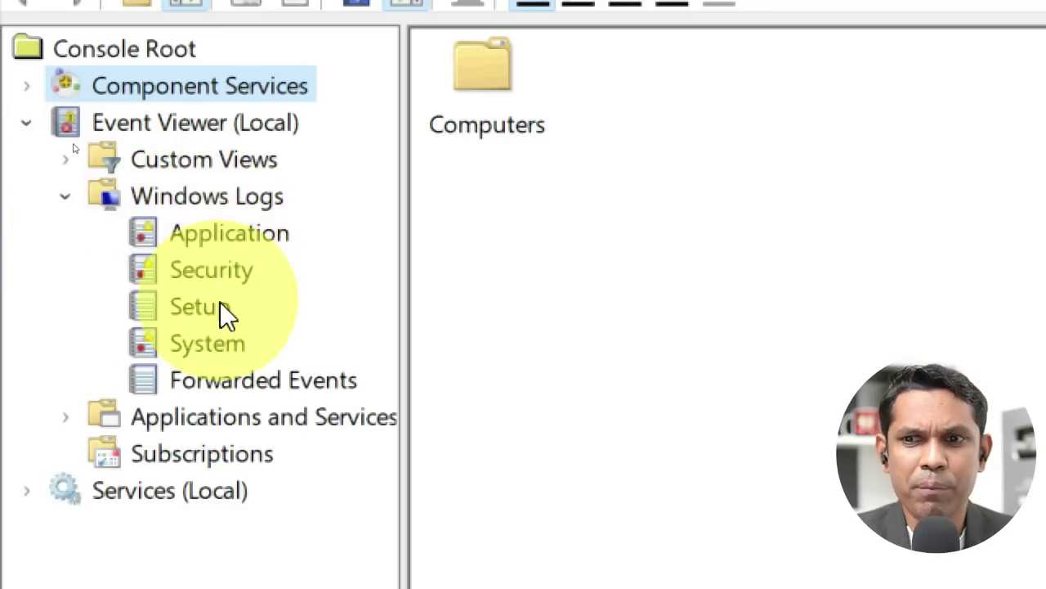
left_click(228, 351)
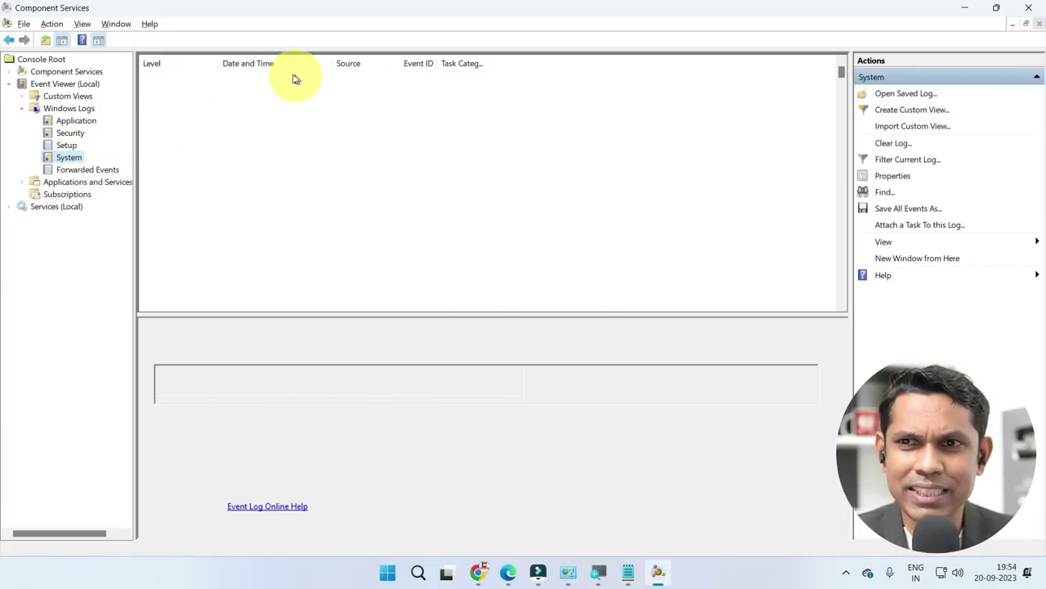
- Review the logged events in the System log, and close Component Services
scroll(274, 135, "down", 10)
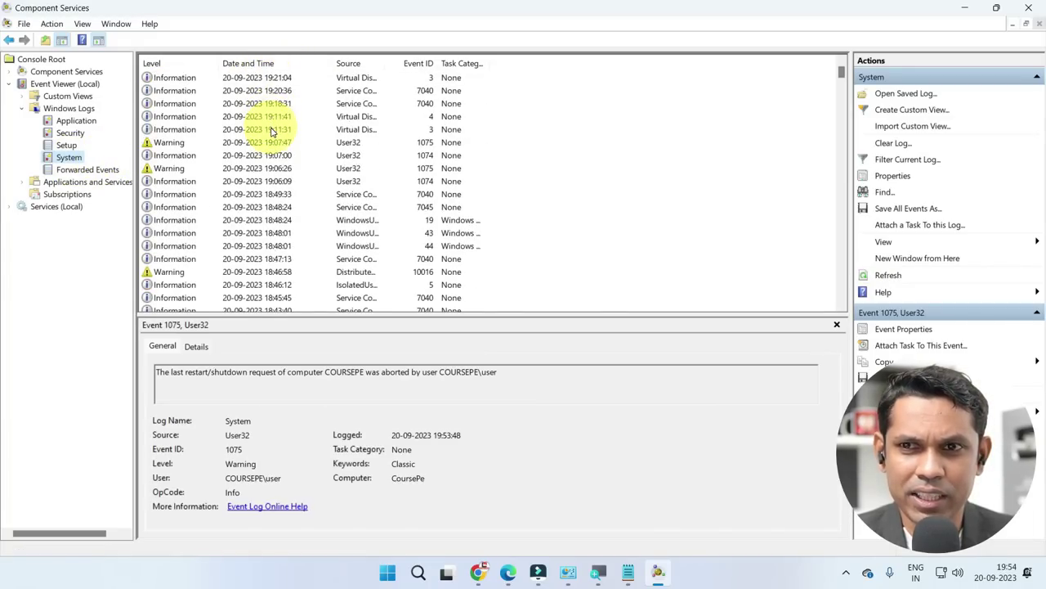
scroll(273, 141, "down", 3)
scroll(274, 143, "up", 15)
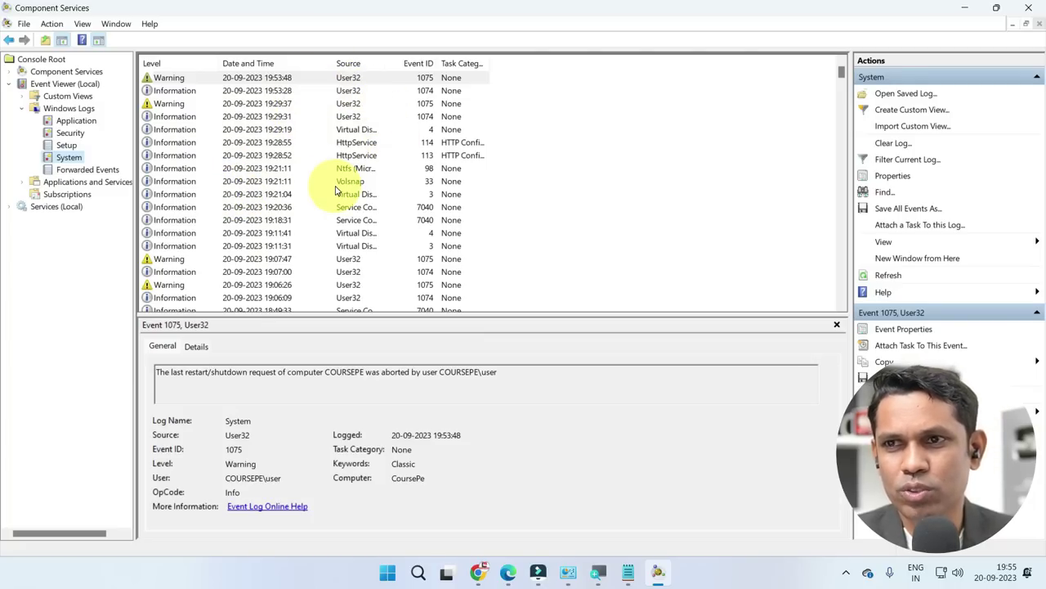
left_click(1029, 8)
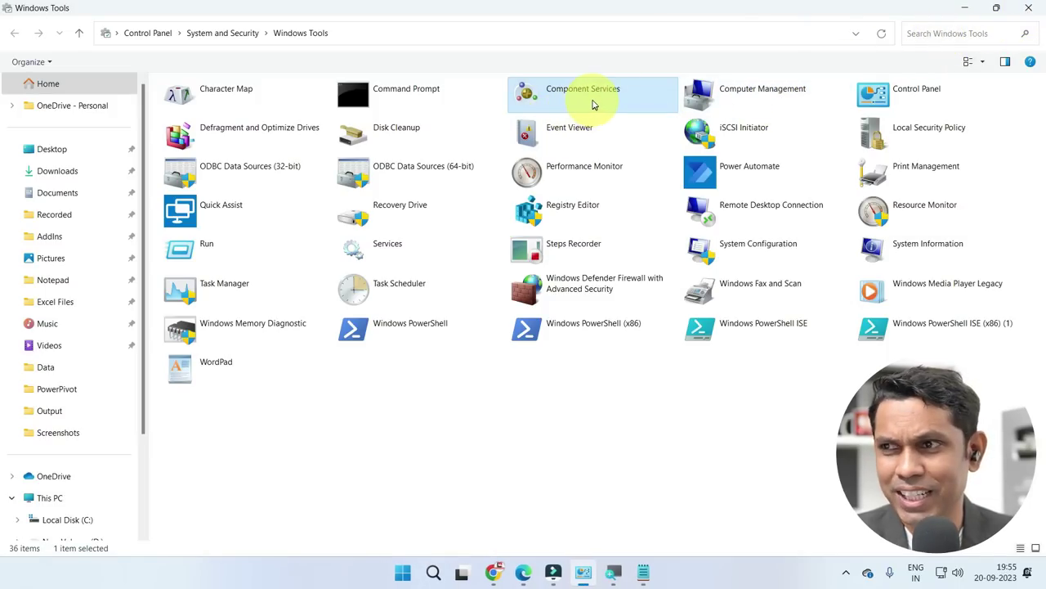
- Open Computer Management from Windows Tools in a maximized window and display Disk Management
left_click(762, 97)
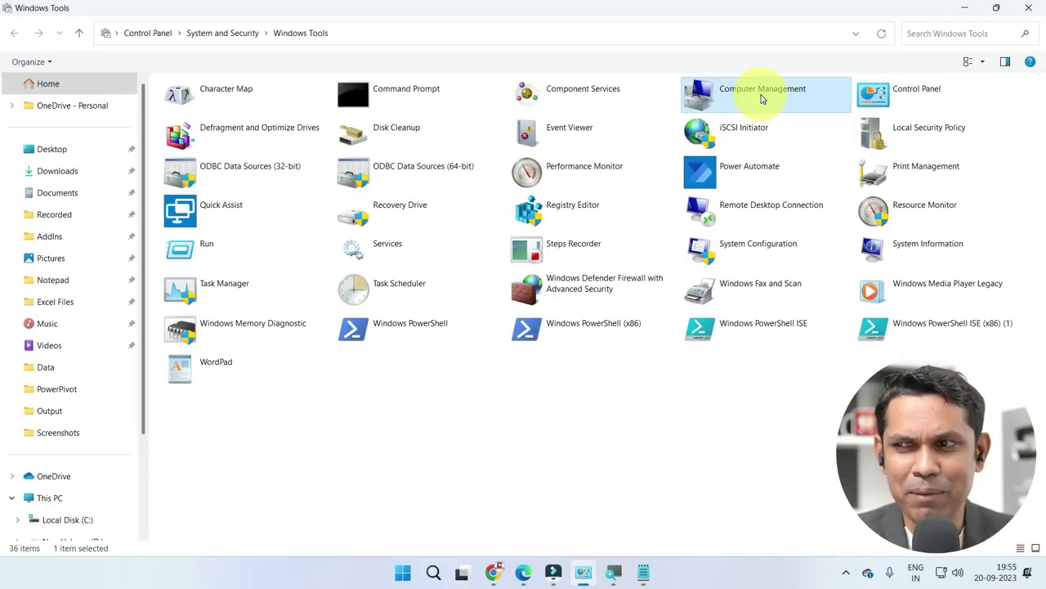
double_click(762, 97)
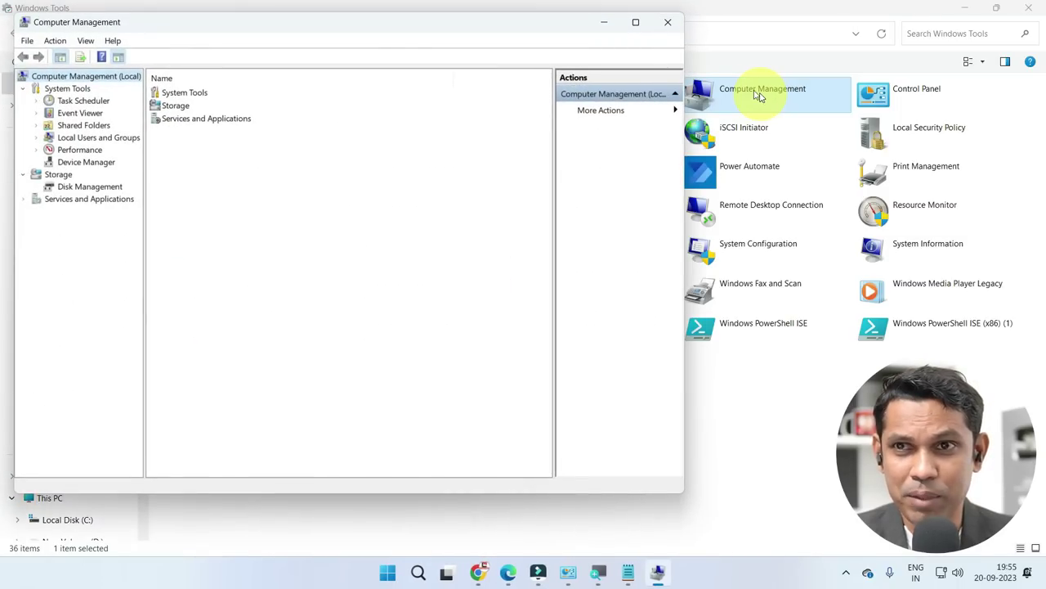
left_click_drag(330, 27, 446, 55)
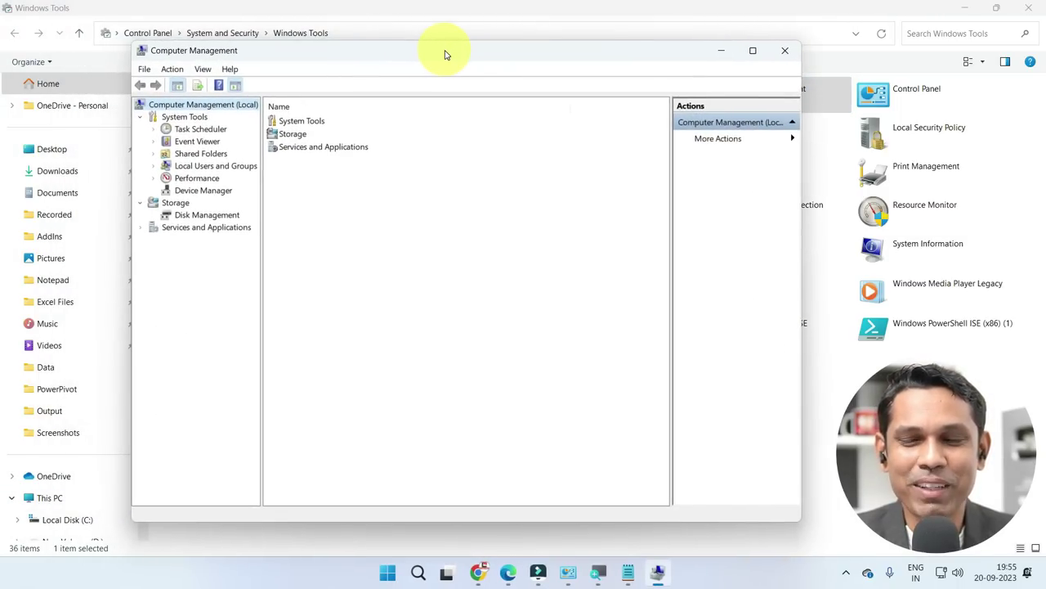
double_click(222, 52)
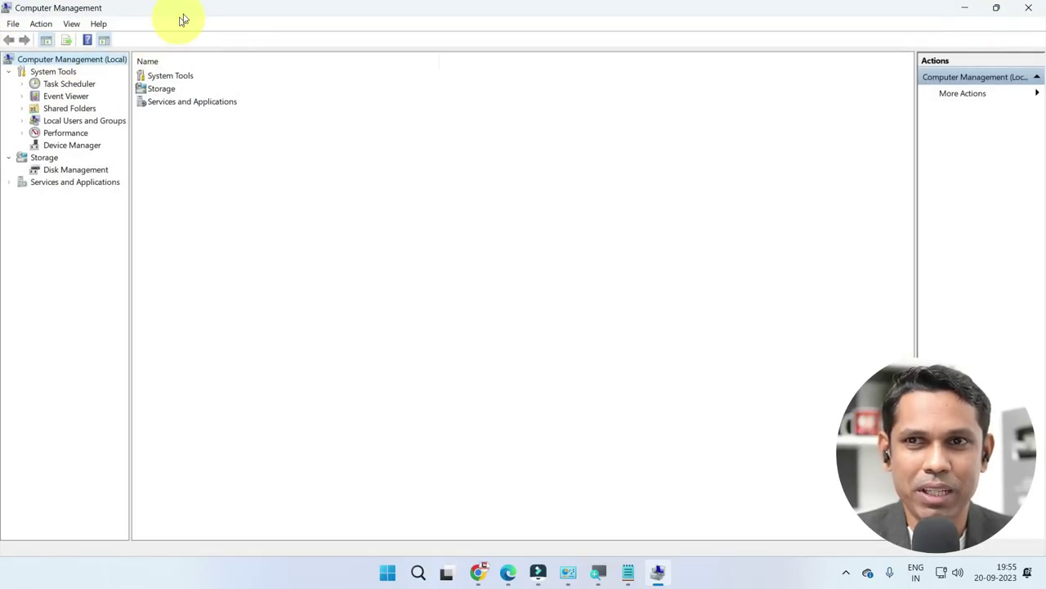
double_click(183, 19)
double_click(264, 52)
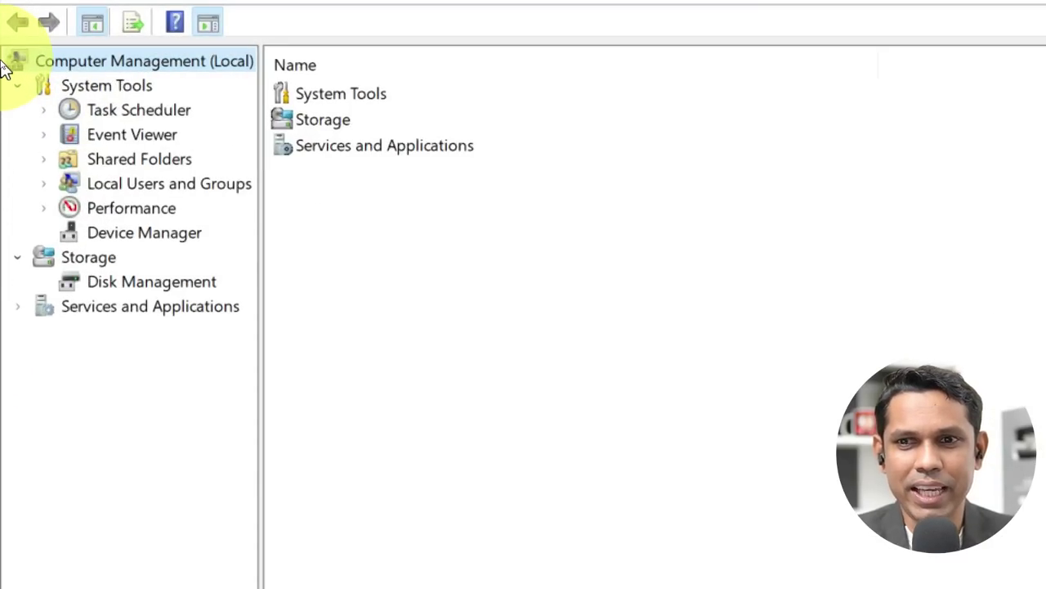
left_click(117, 287)
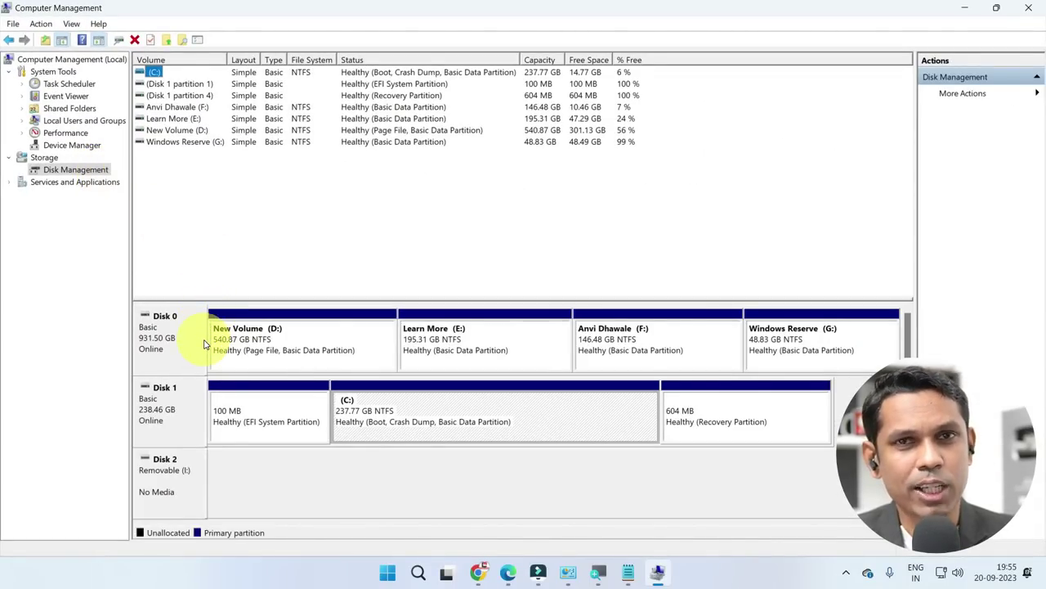
- Examine Disk 0 and each of its partitions, from New Volume (D:) to Windows Reserve (G:), in Disk Management
left_click(188, 350)
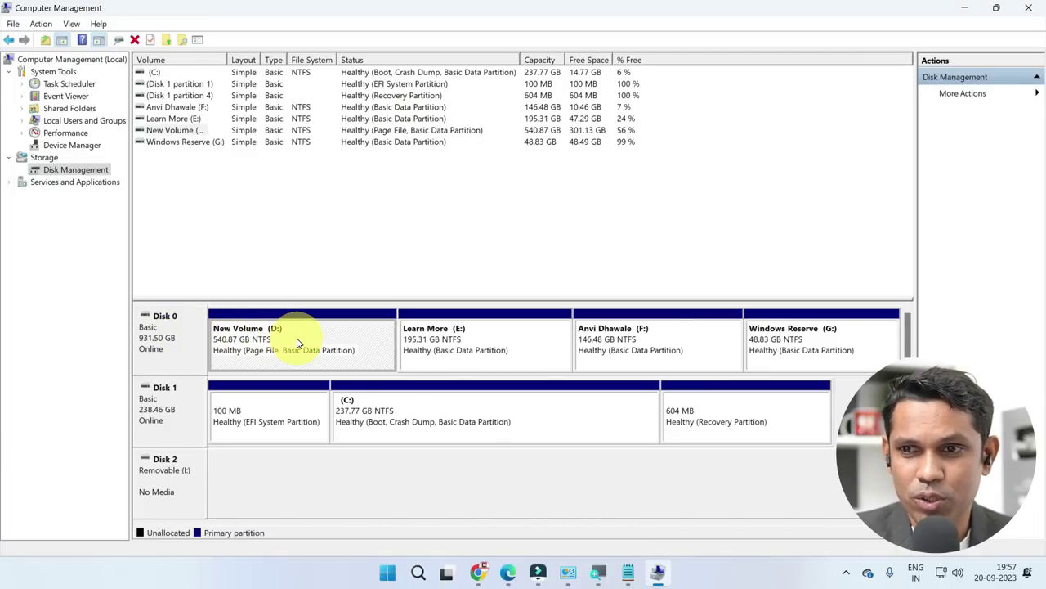
left_click(299, 344)
left_click(490, 349)
left_click(601, 347)
left_click(827, 348)
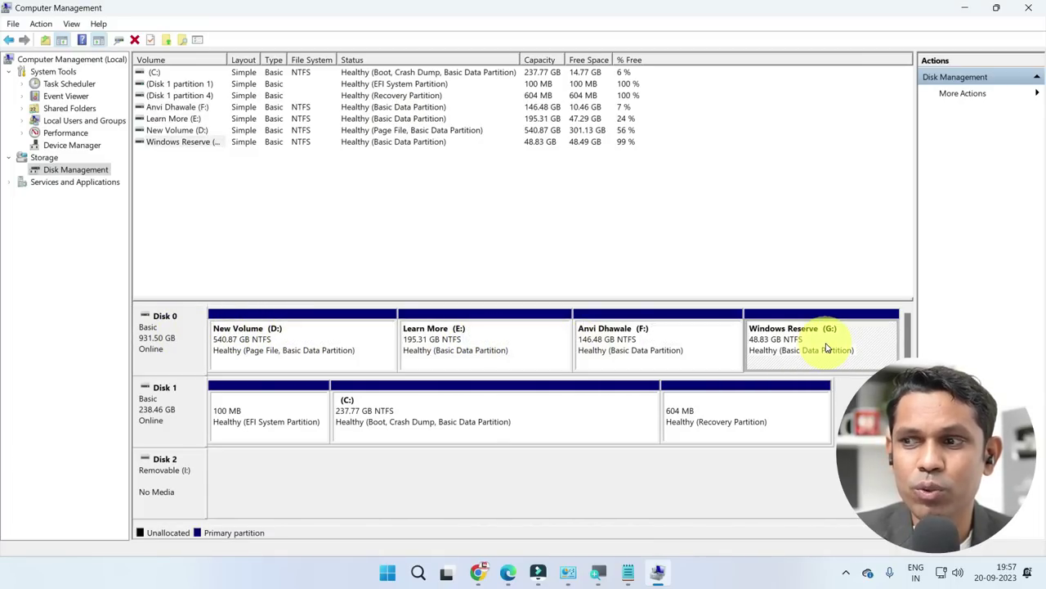
left_click(479, 350)
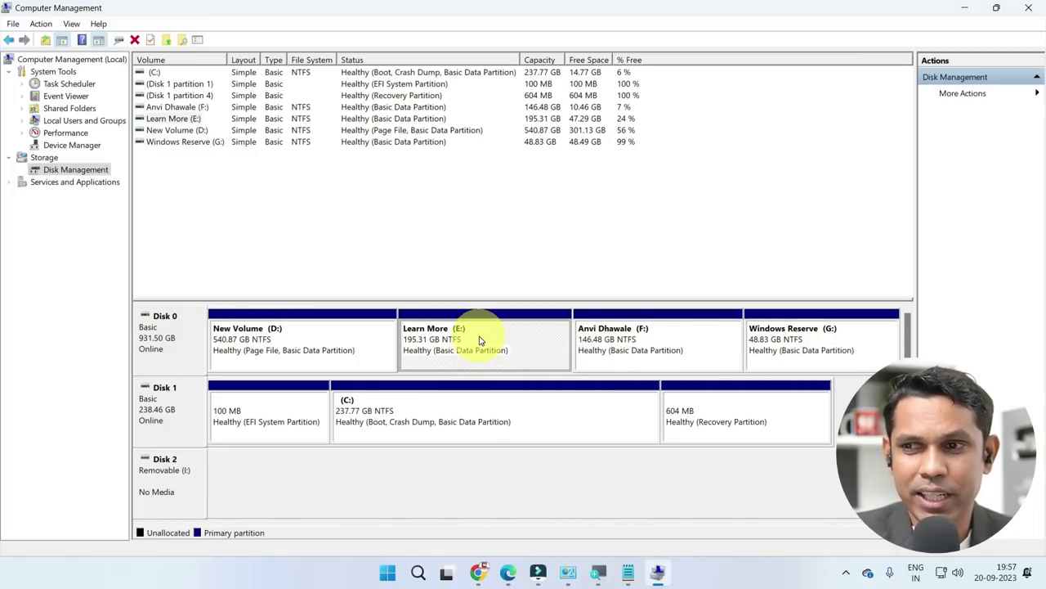
- Check the management actions available for the Learn More (E:) partition, and close Computer Management without changing the volume
right_click(482, 341)
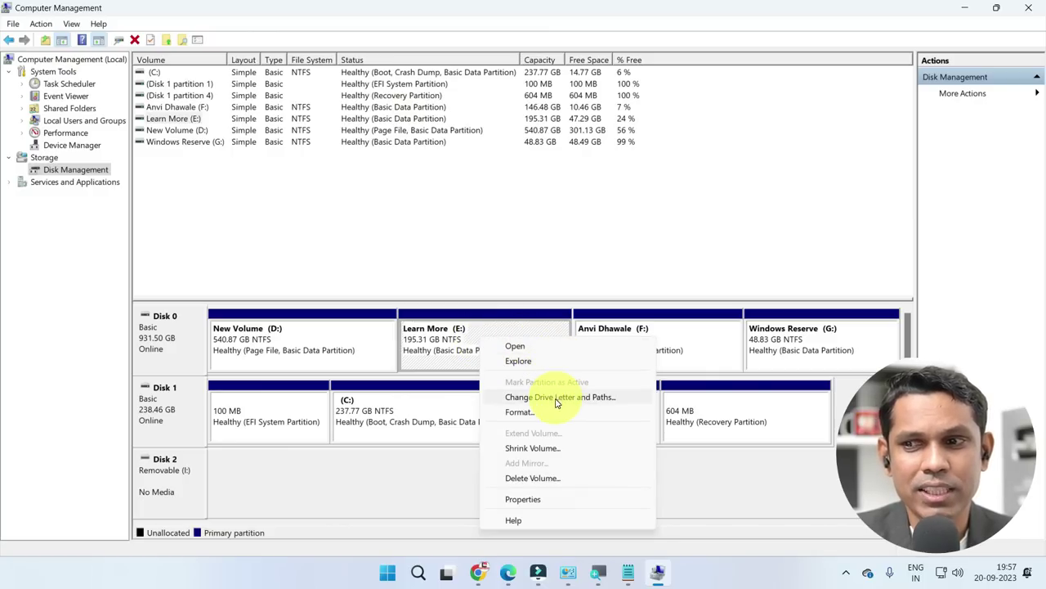
left_click(432, 339)
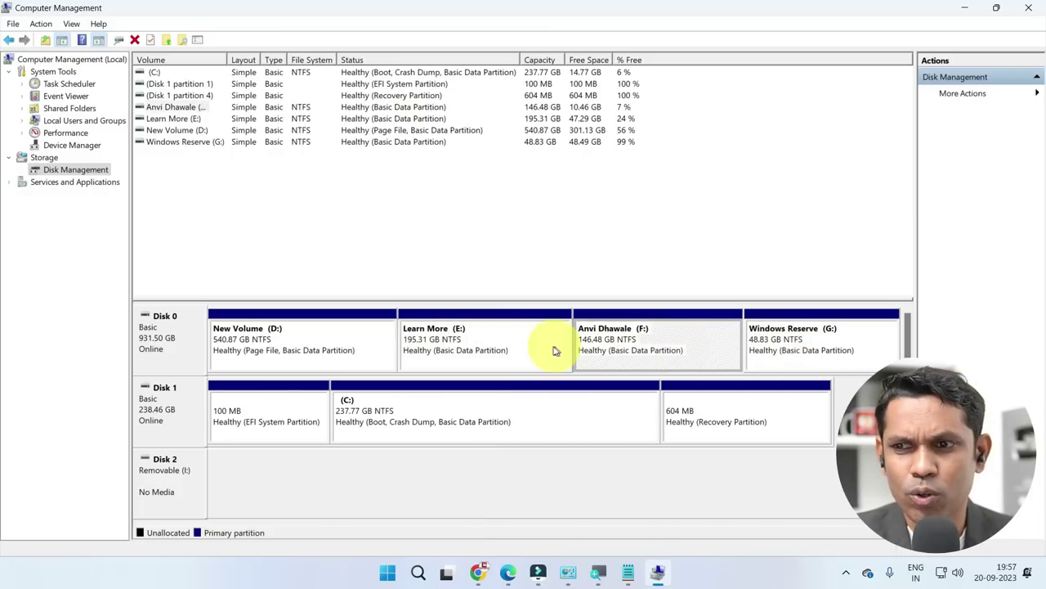
left_click(430, 413)
left_click(493, 351)
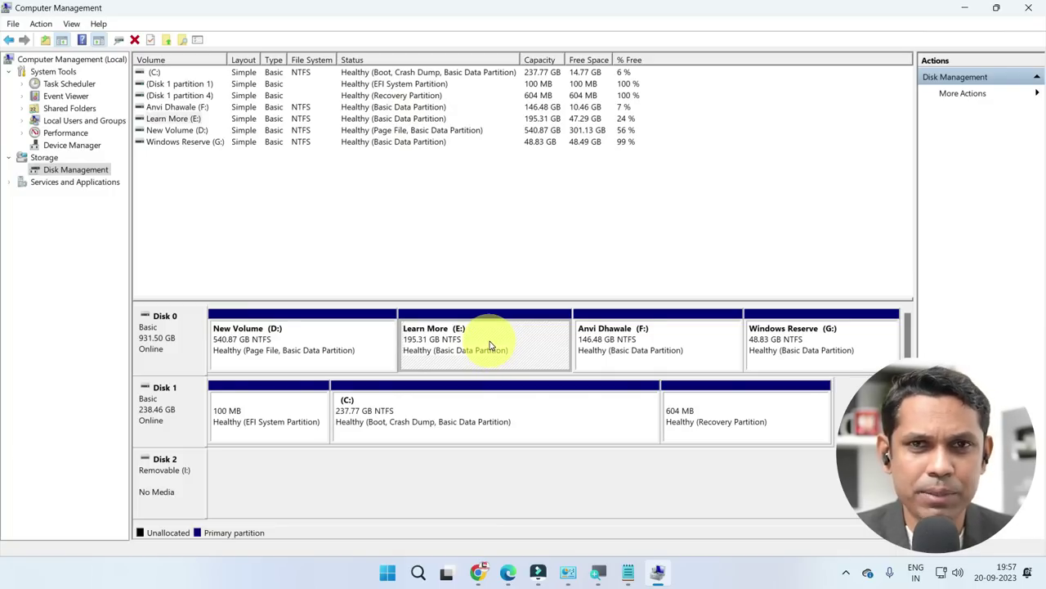
right_click(490, 341)
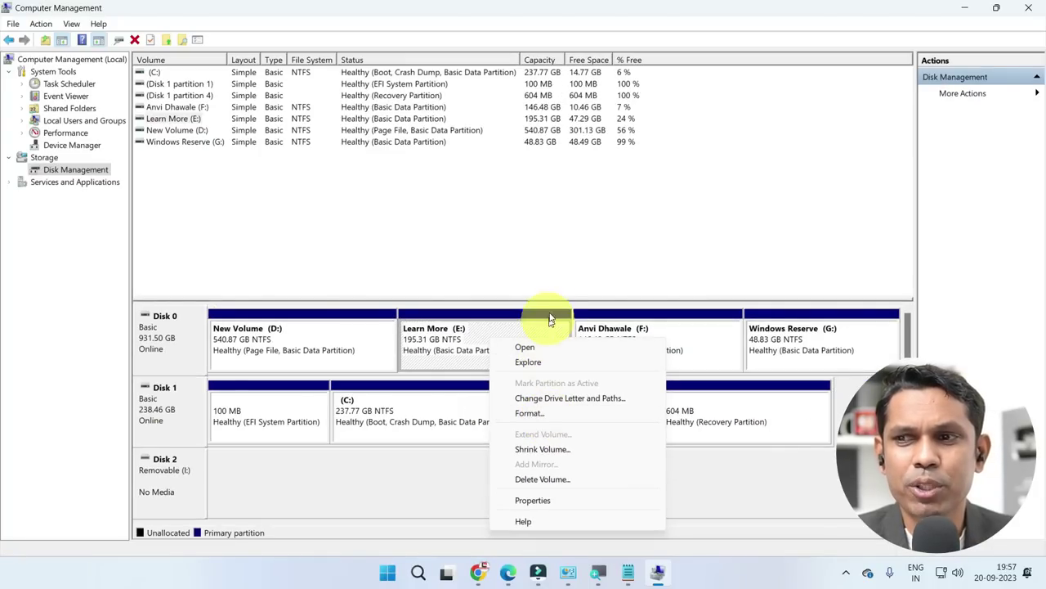
left_click(549, 319)
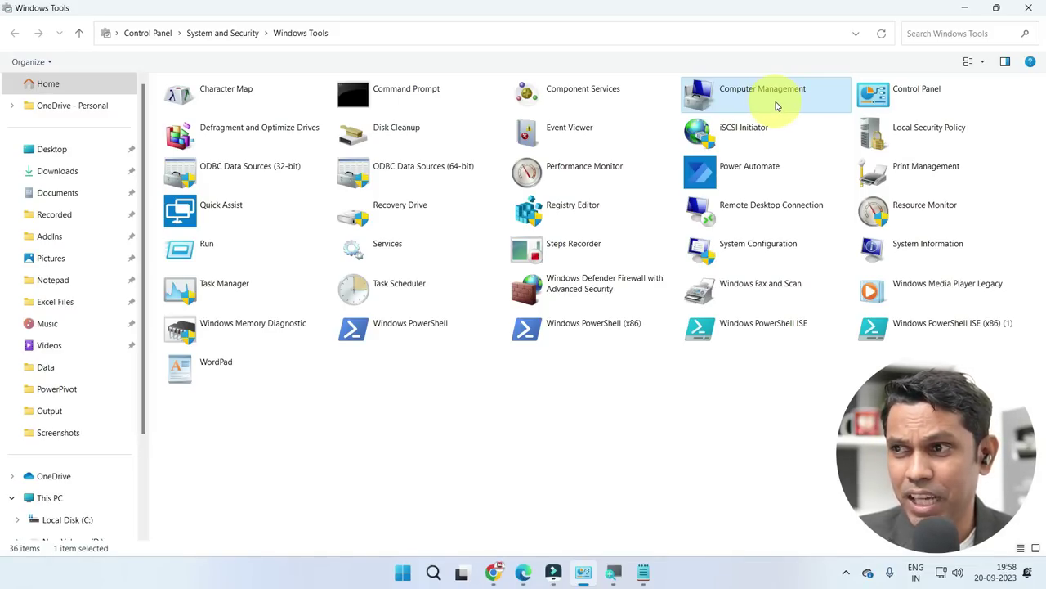
- Open Control Panel and go through User Accounts to the page for managing another account
double_click(895, 103)
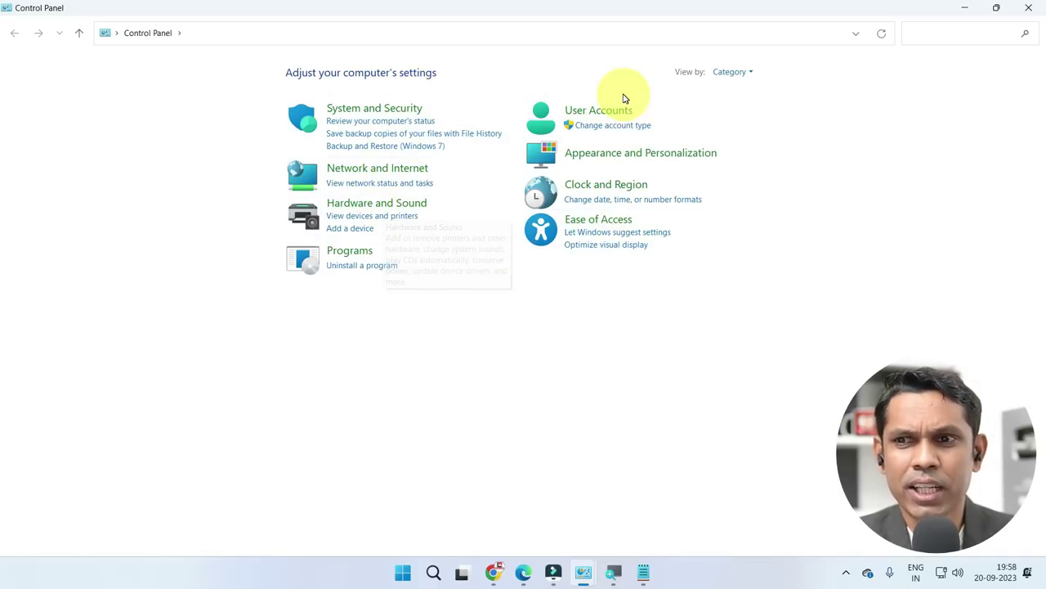
left_click(602, 112)
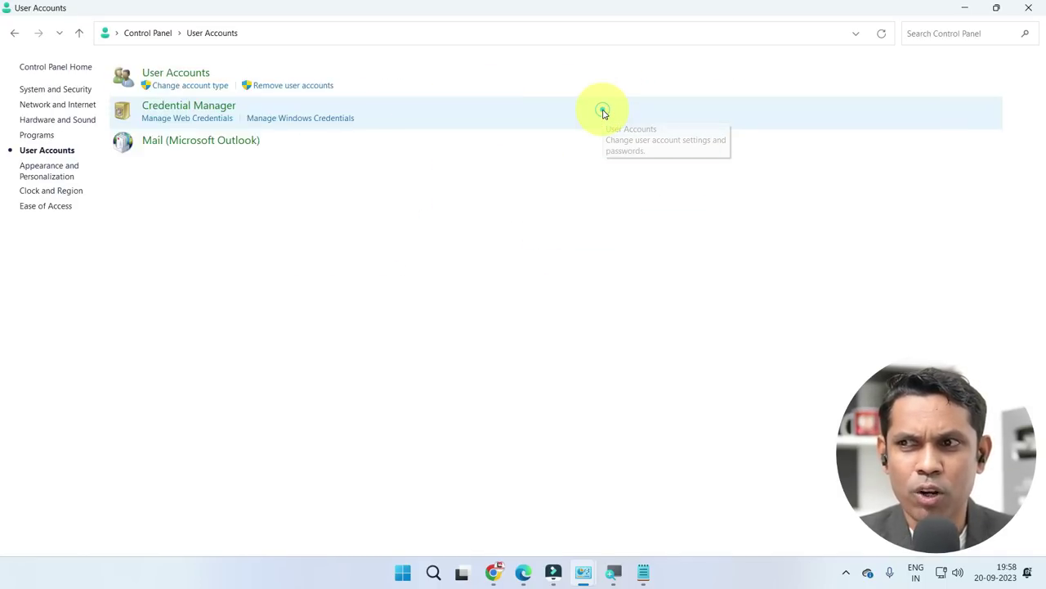
left_click(206, 76)
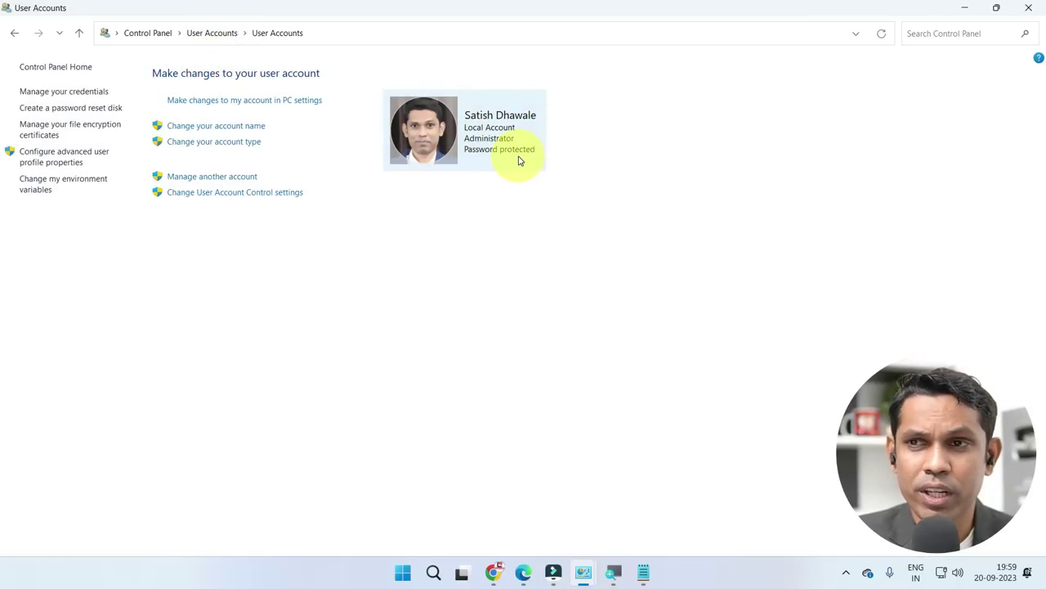
left_click(221, 178)
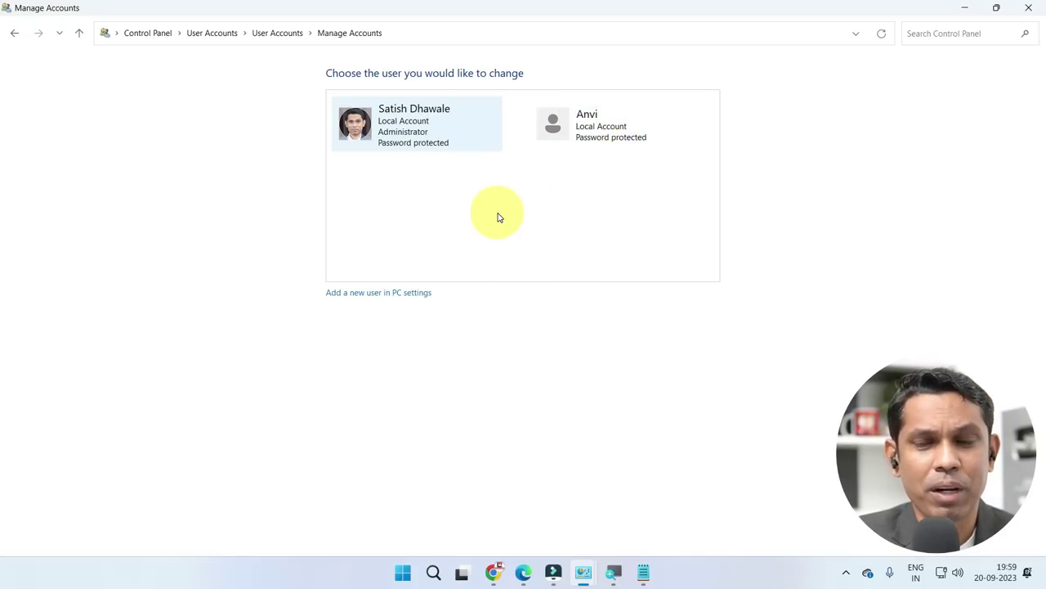
- Go back through the User Accounts pages to the Control Panel home page
left_click(281, 33)
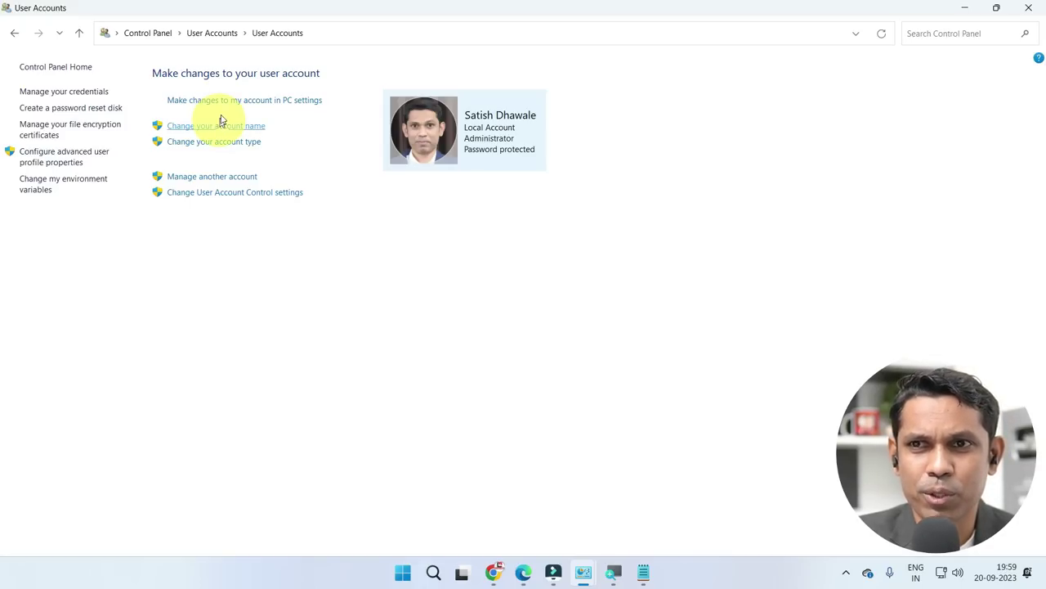
left_click(217, 34)
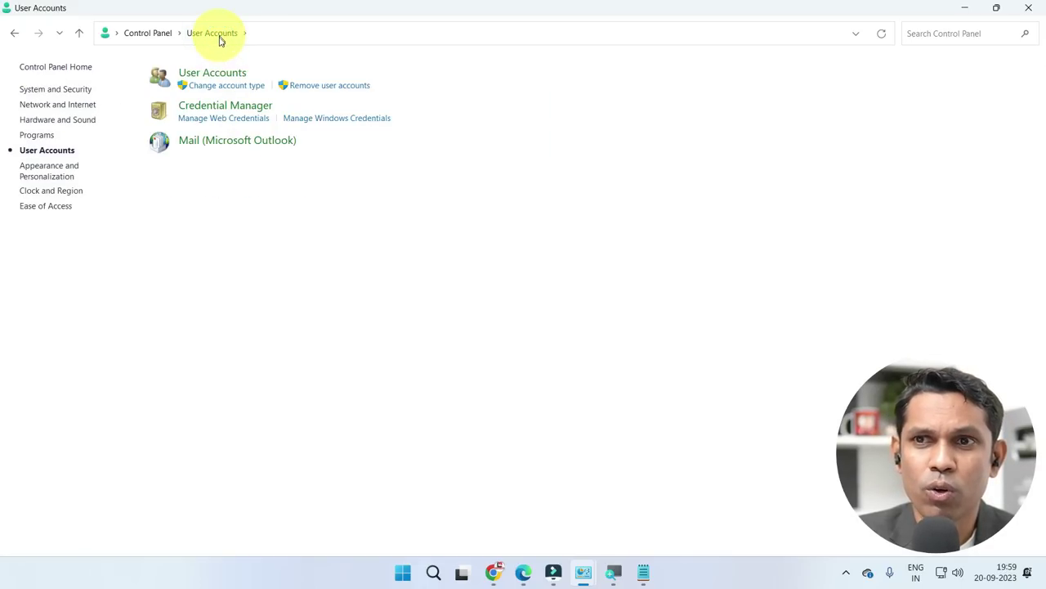
left_click(154, 32)
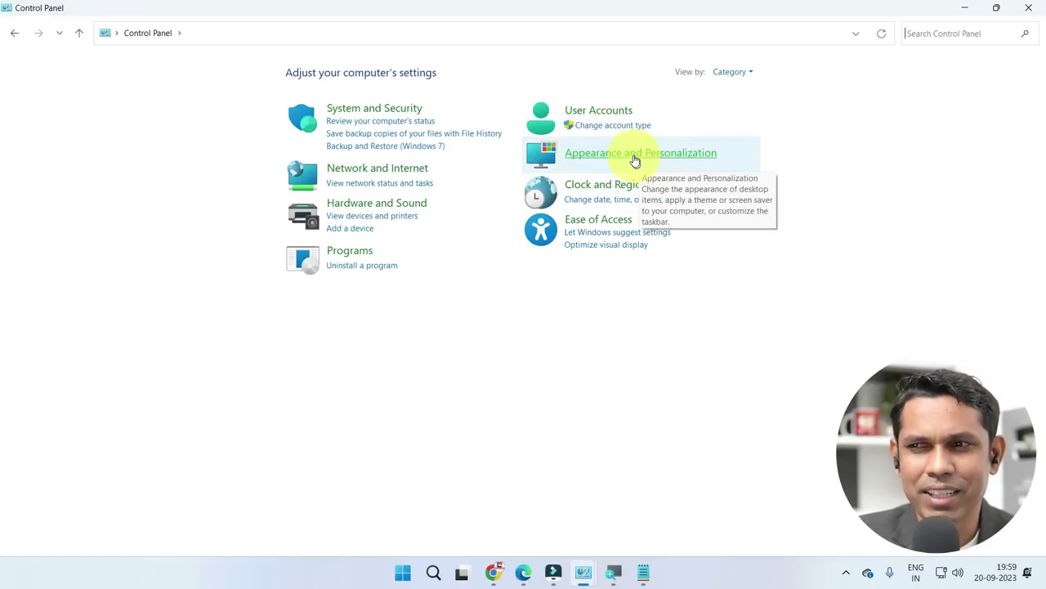
- Open the Region settings under Clock and Region and bring up the additional format settings
left_click(610, 190)
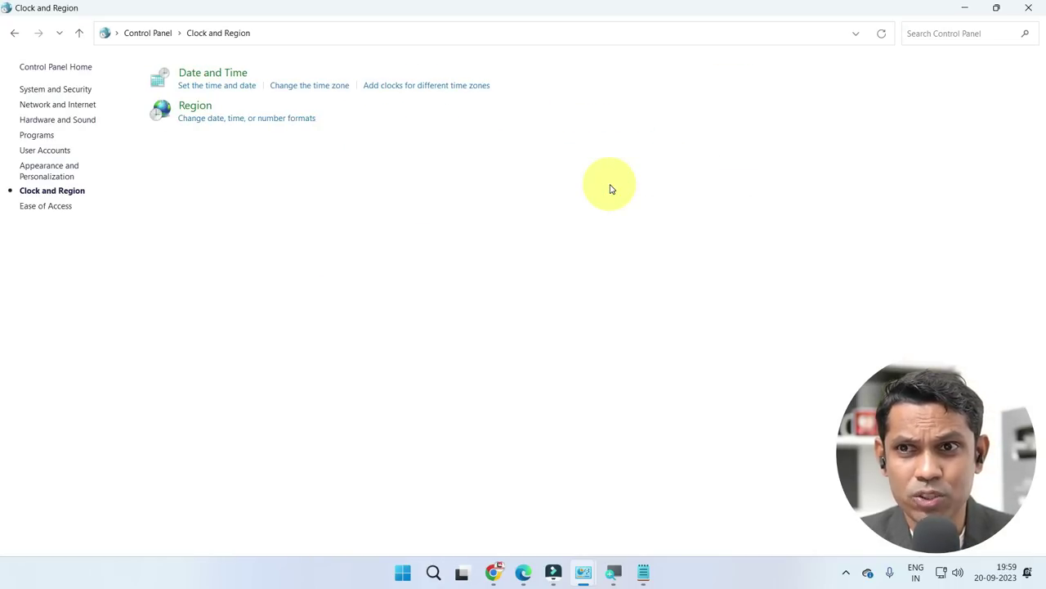
left_click(193, 109)
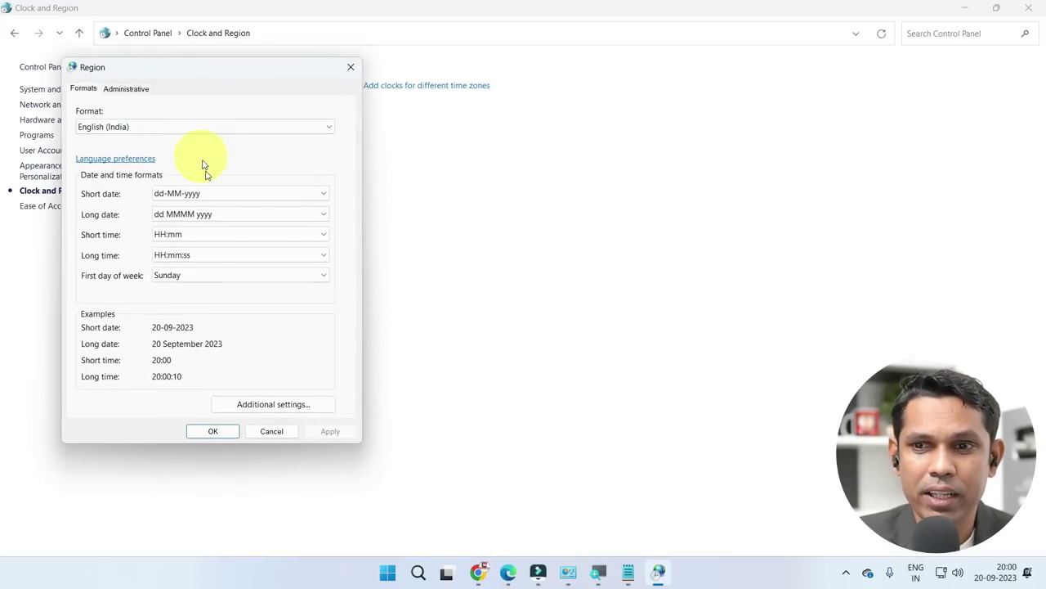
left_click(257, 404)
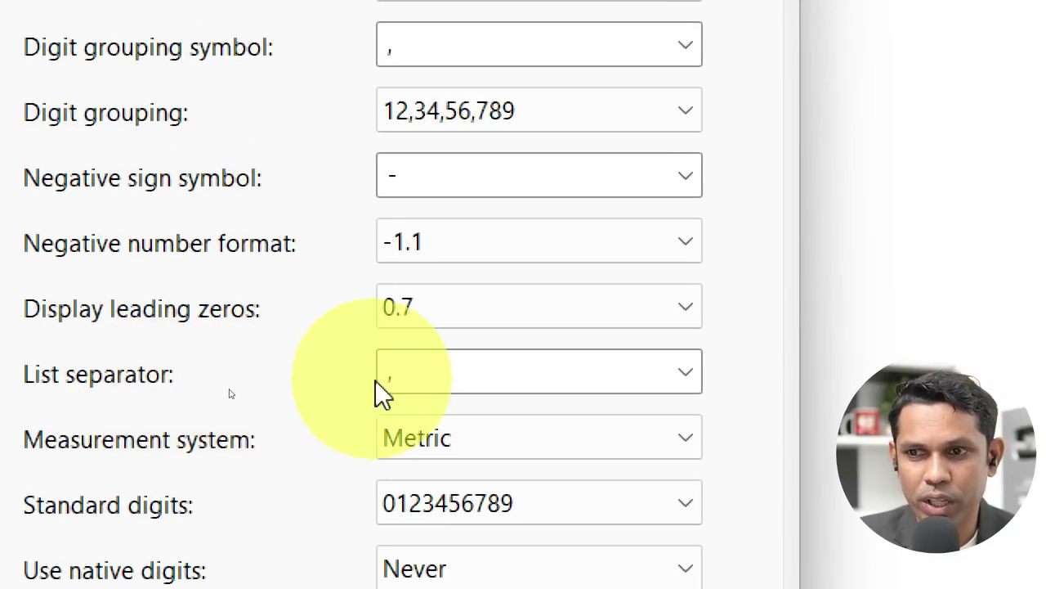
- Replace the list separator with a period in the number format settings, apply it and close the Region dialogs
left_click(421, 380)
left_click(702, 375)
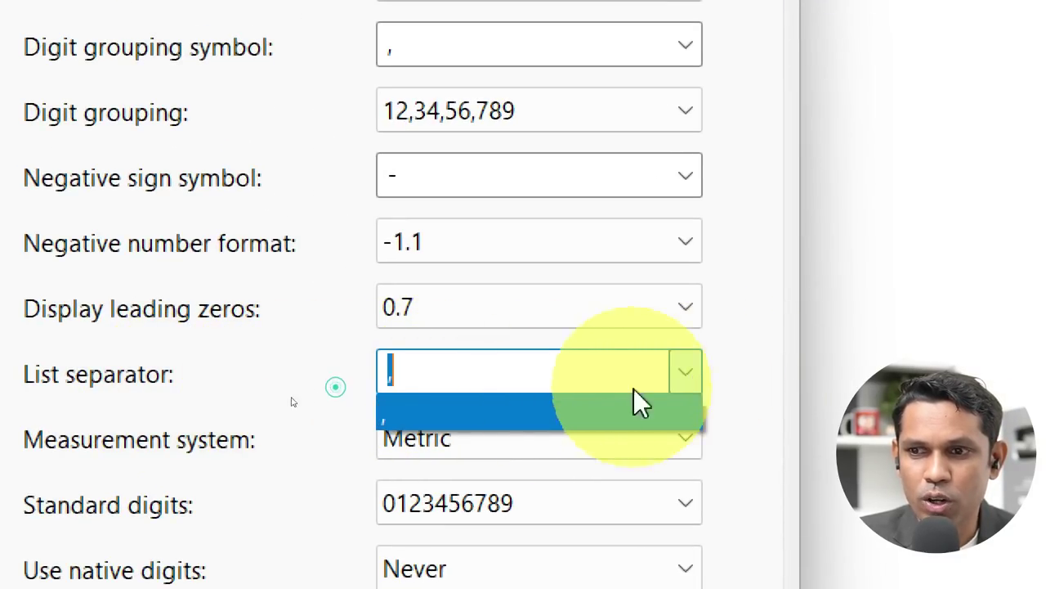
key("BackSpace")
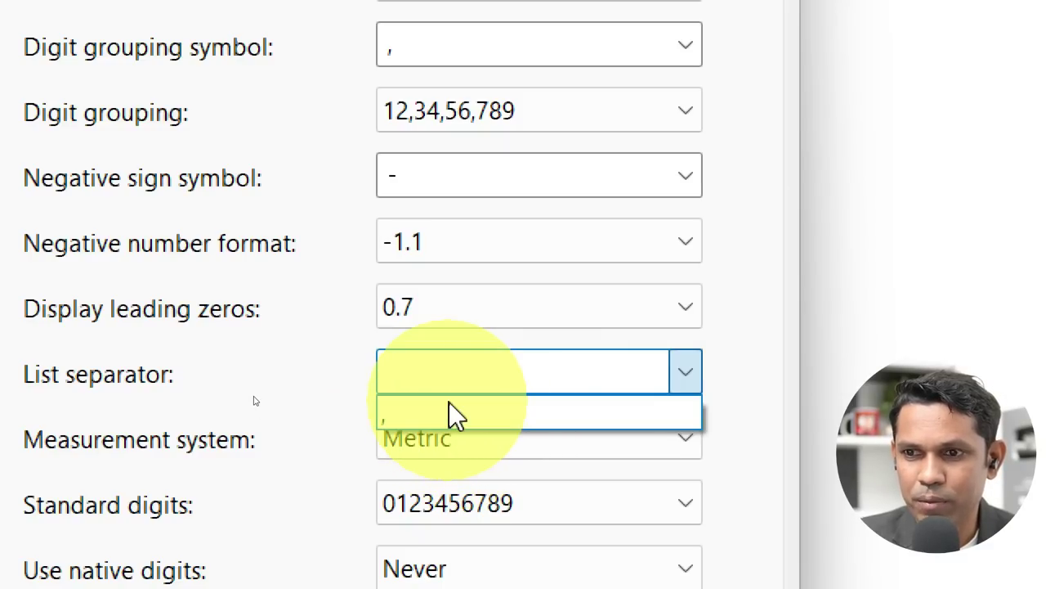
type(".")
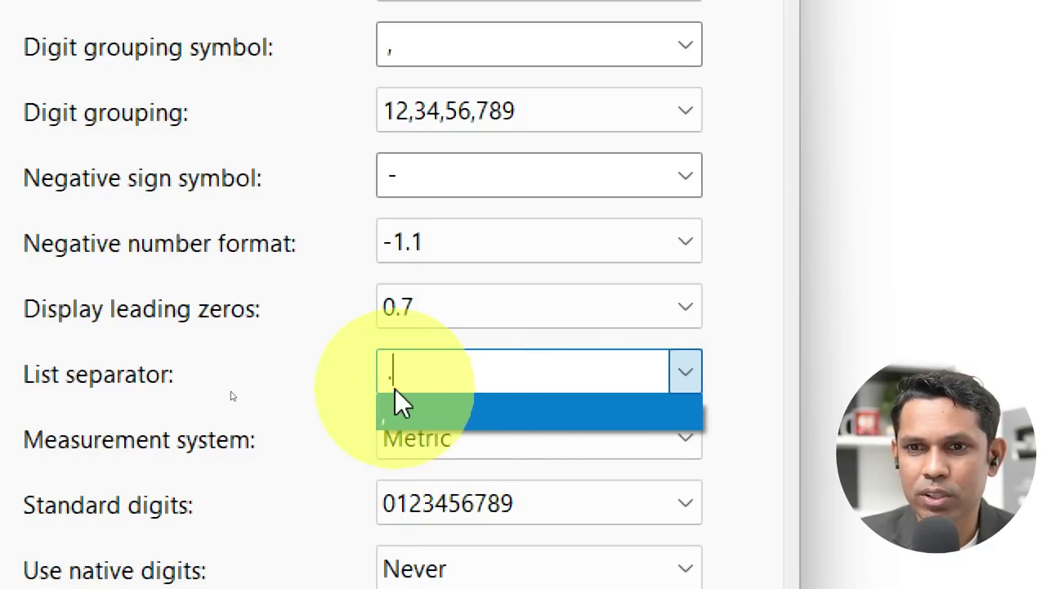
left_click(324, 378)
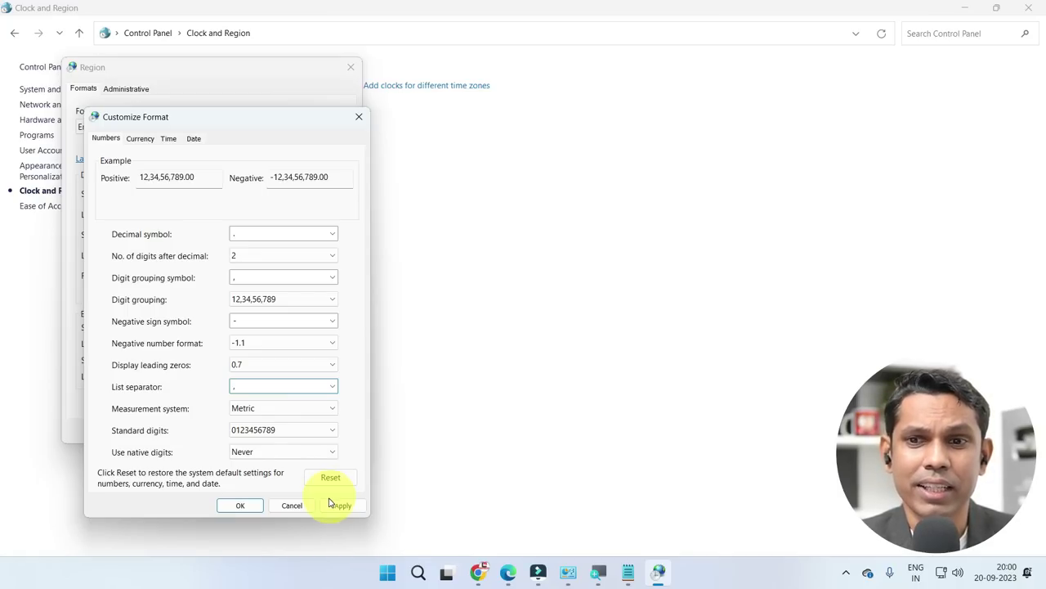
left_click(278, 386)
left_click(234, 398)
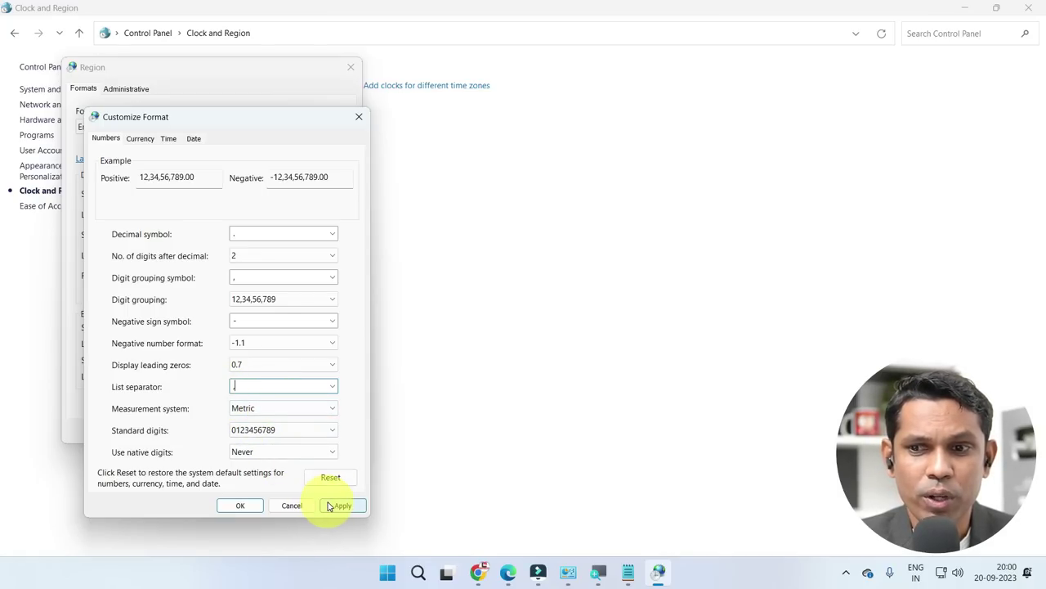
left_click(342, 506)
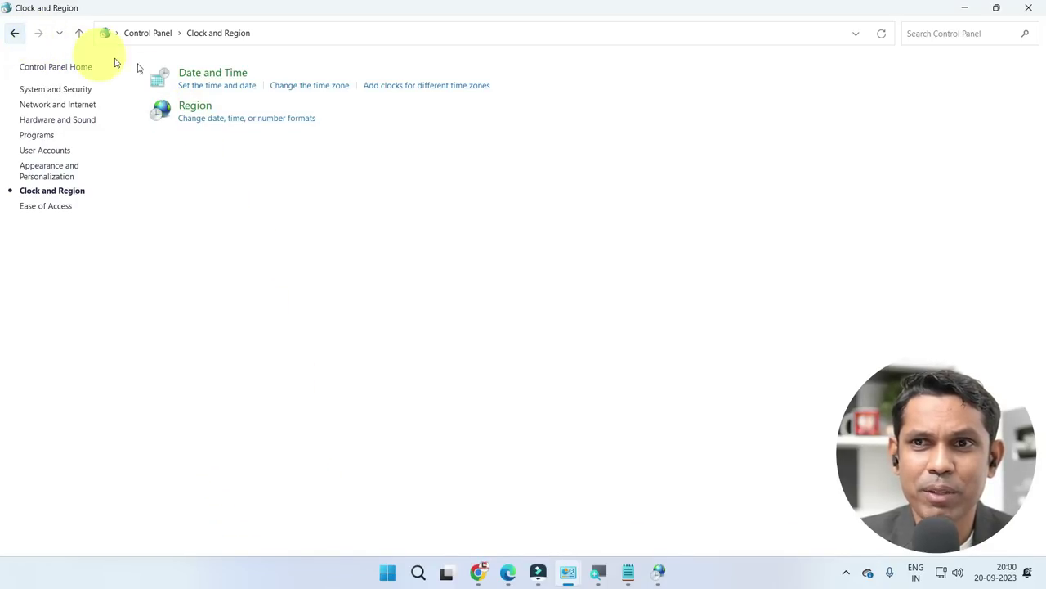
- Check the date and time change settings under Clock and Region, and return to the Control Panel home page without changing them
left_click(221, 72)
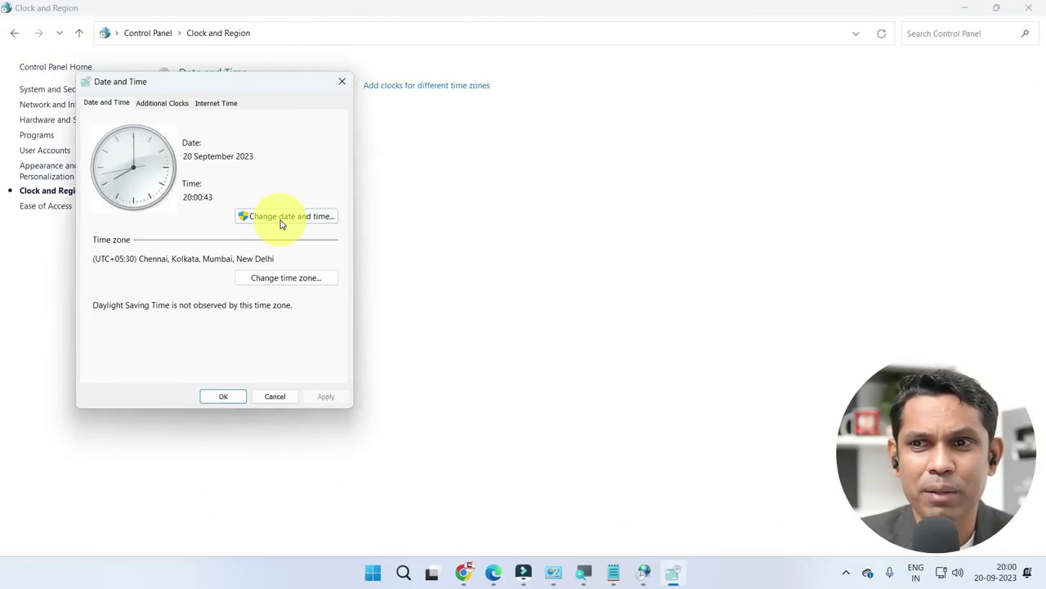
left_click(282, 218)
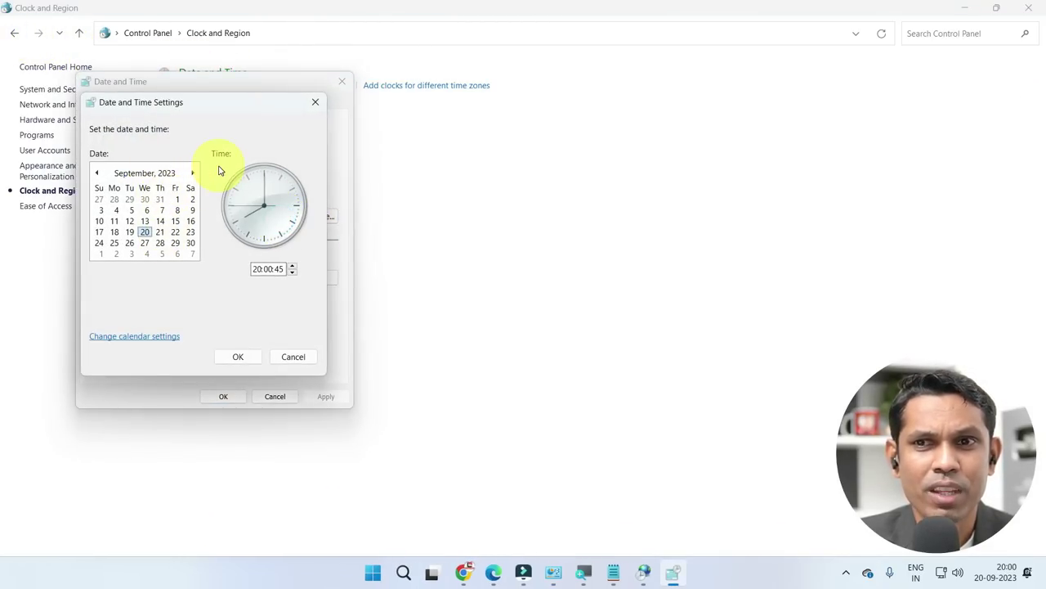
key("Escape")
key("Escape")
left_click(15, 34)
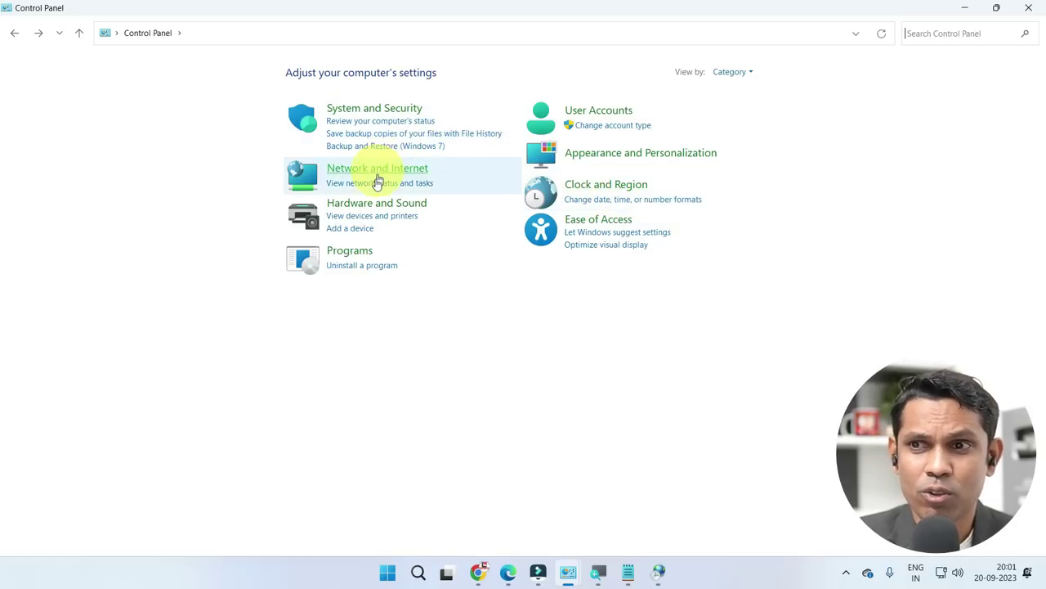
- Open the Sound settings under Hardware and Sound and bring up the properties of the Samson Q2U Microphone speakers
left_click(369, 208)
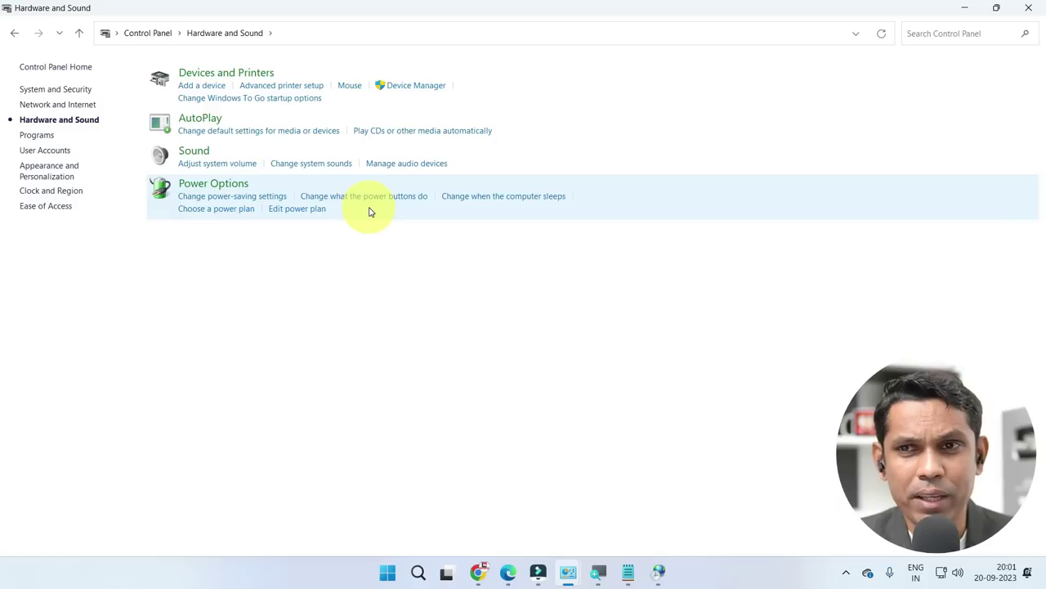
left_click(191, 156)
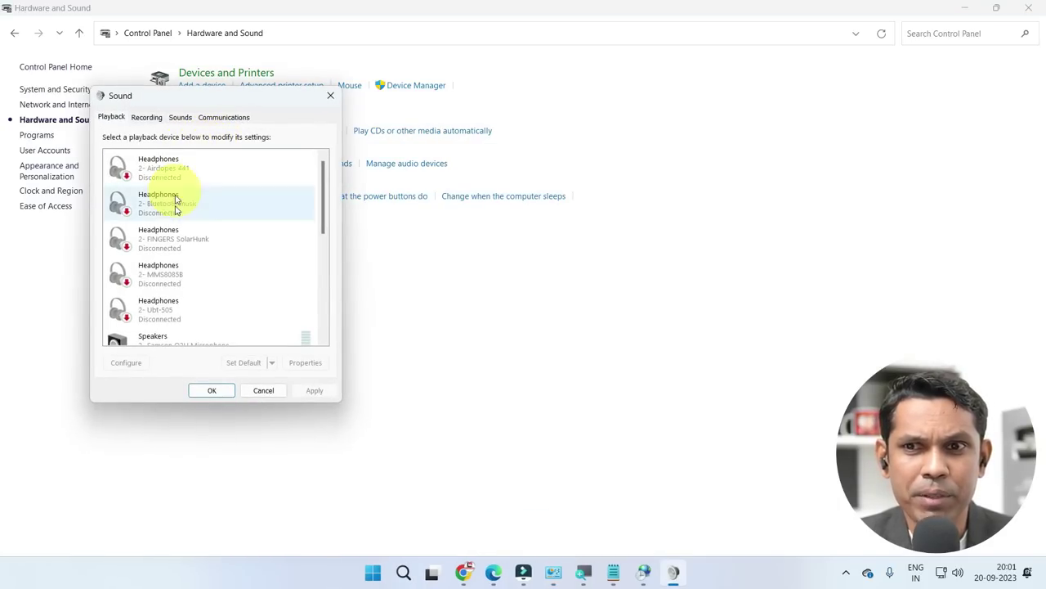
scroll(205, 310, "down", 4)
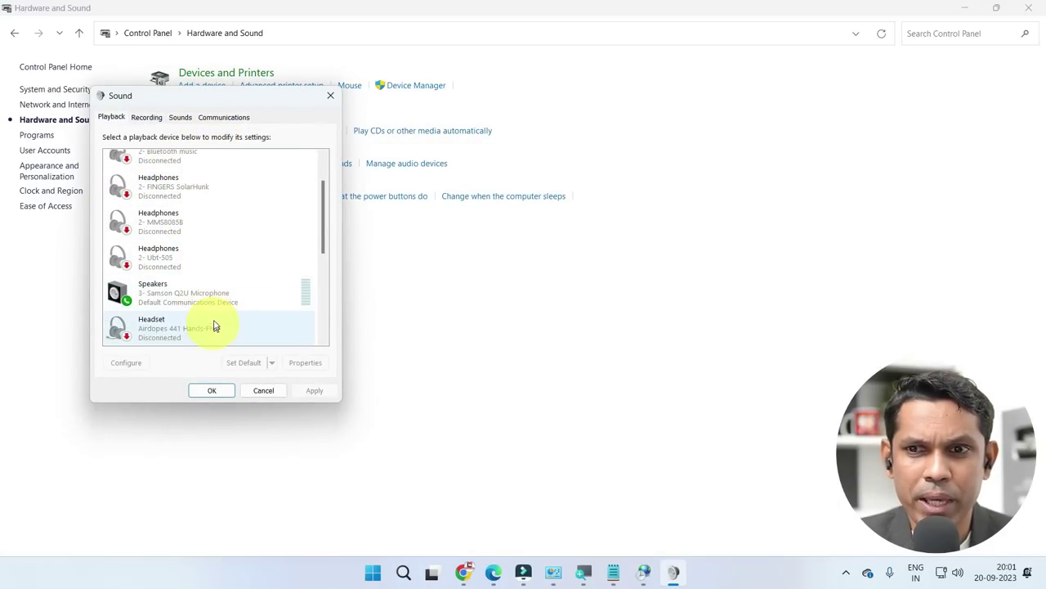
scroll(217, 294, "down", 2)
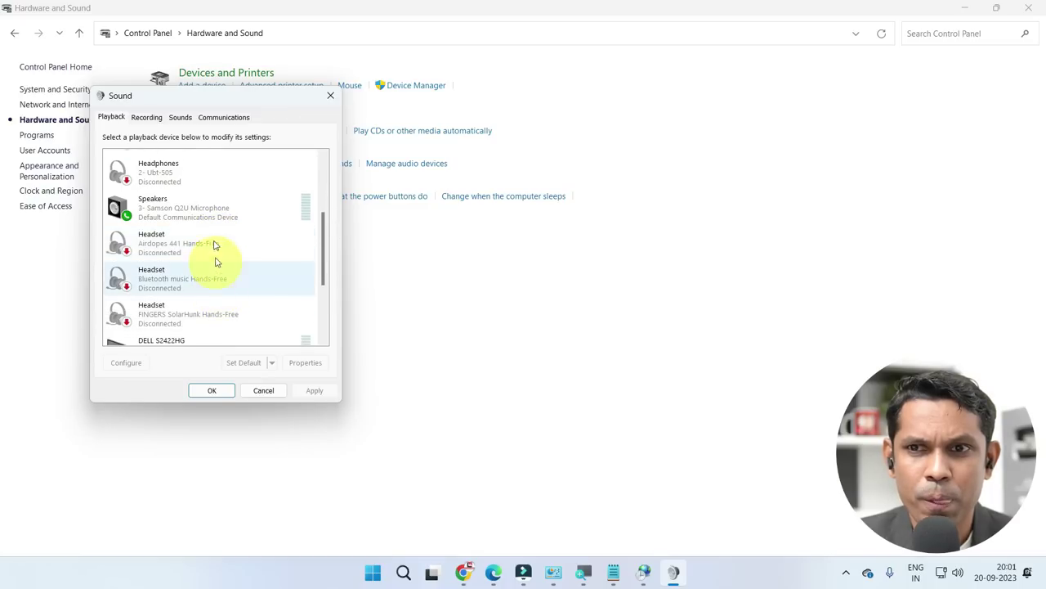
left_click(205, 220)
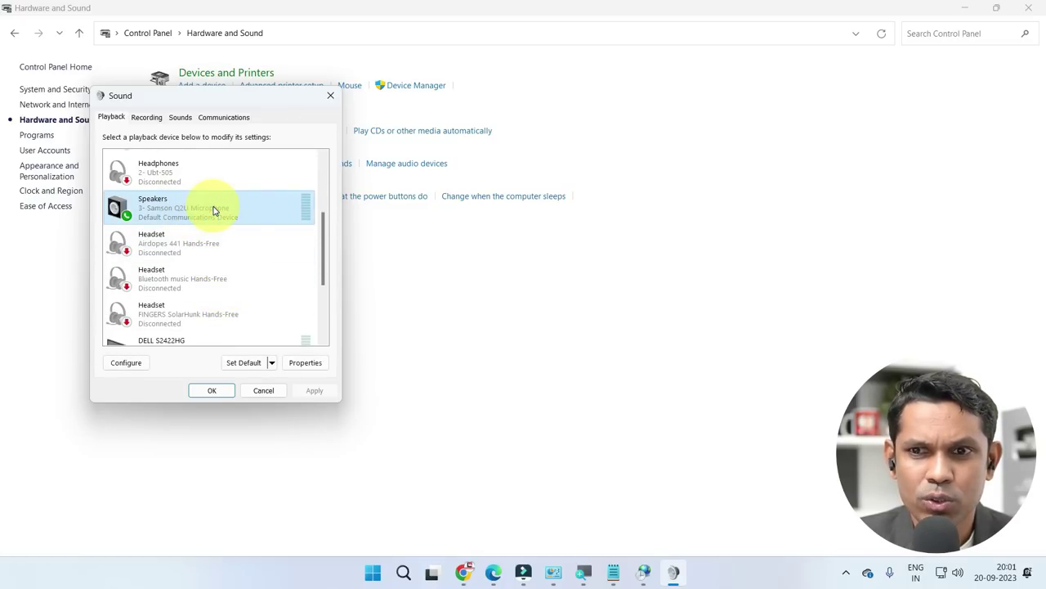
double_click(213, 211)
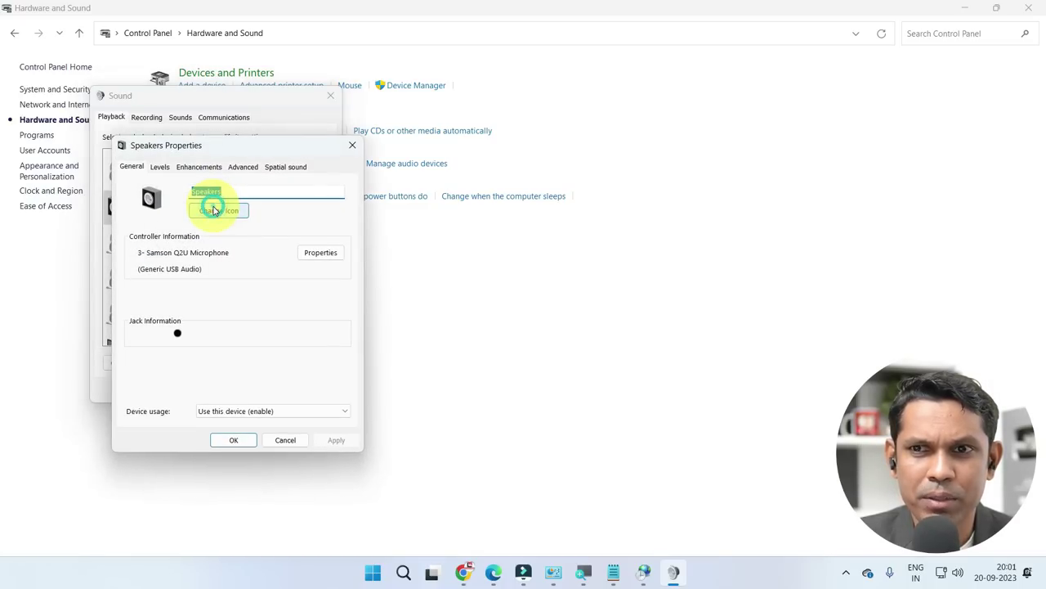
- Set the speakers' volume level to 100 and close the Sound settings
left_click(161, 168)
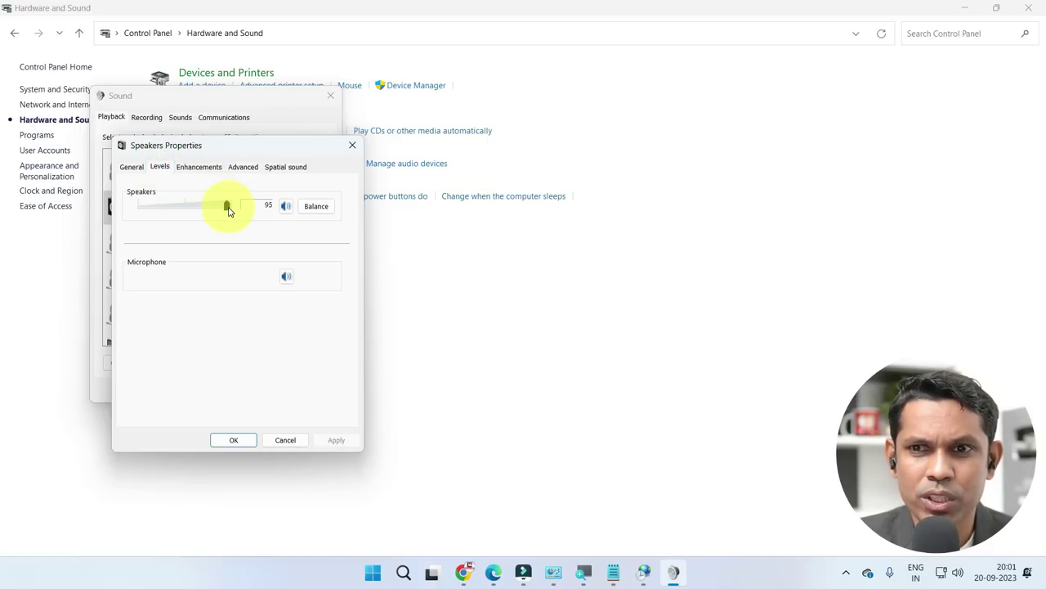
left_click_drag(230, 211, 262, 215)
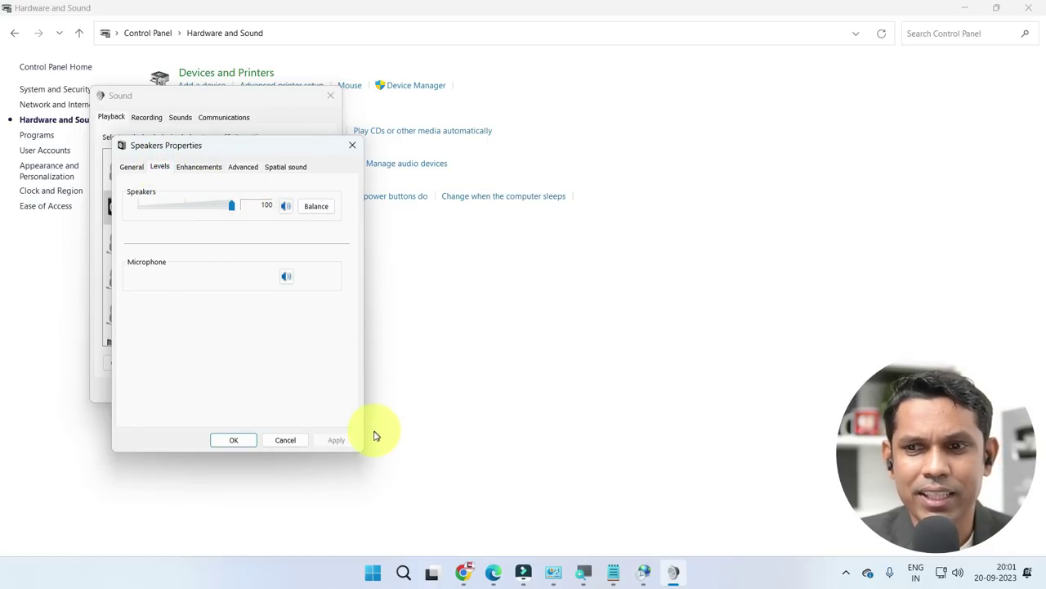
left_click(245, 438)
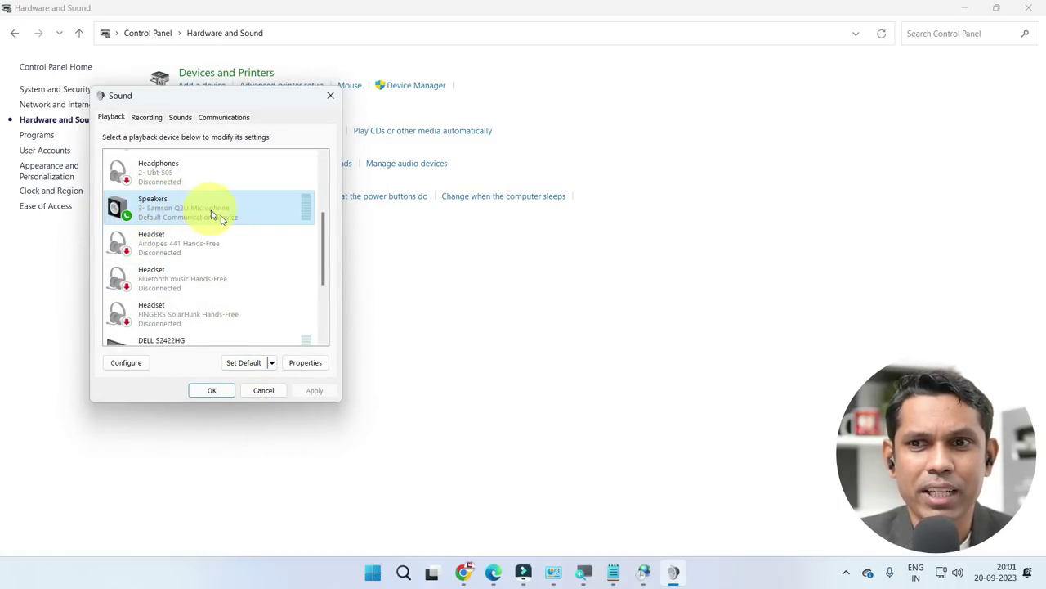
left_click(264, 393)
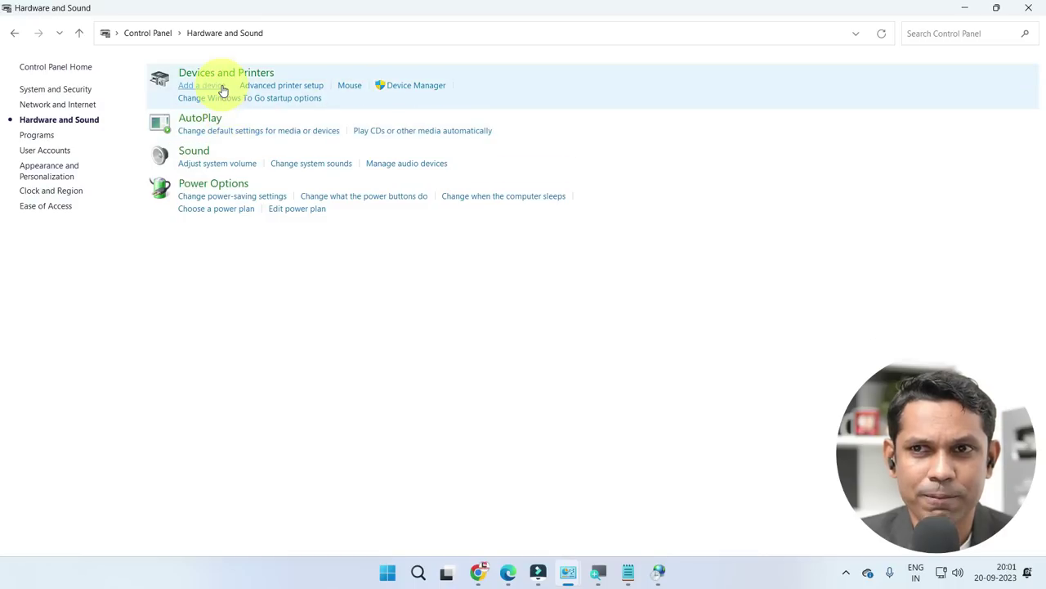
- View the Bluetooth & devices page for adding a device, close it and return to the Control Panel home page
left_click(222, 90)
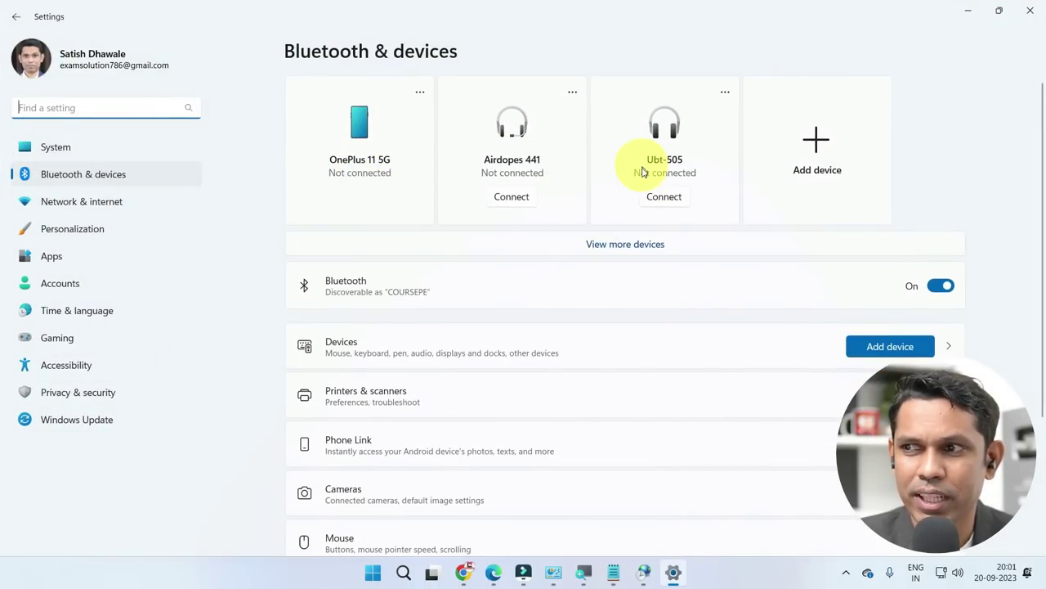
left_click(1030, 11)
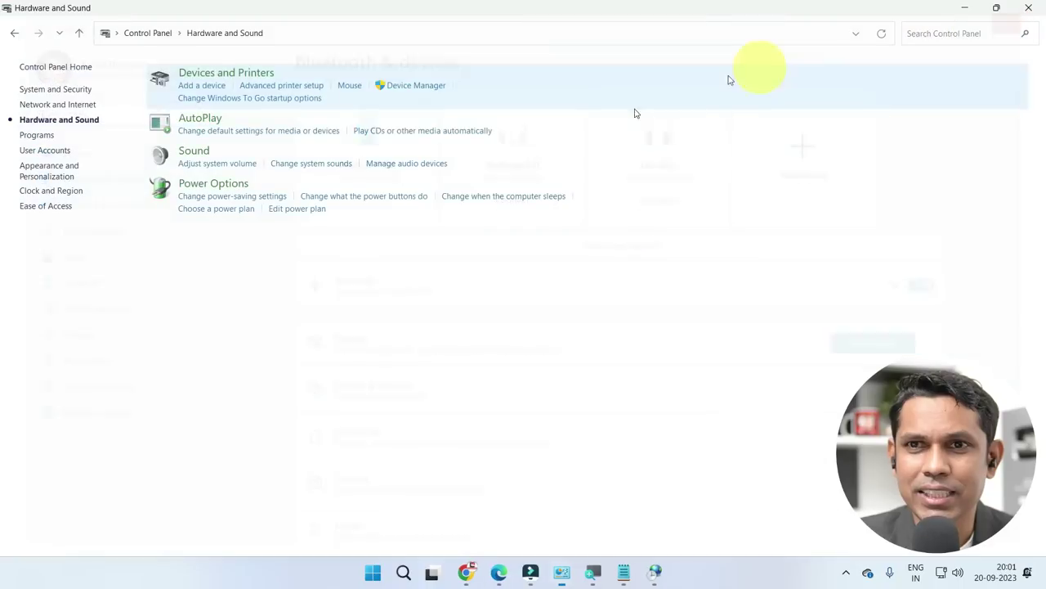
left_click(88, 69)
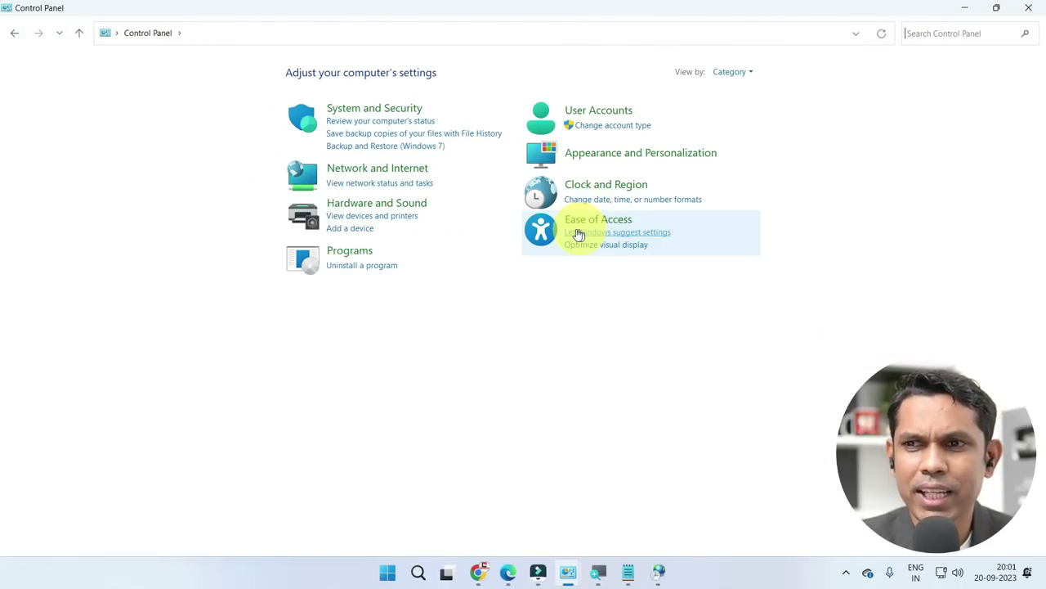
- Check the uninstall option for CoursePe Ready version 1.1 in Programs and Features, and close Control Panel without uninstalling it
left_click(346, 255)
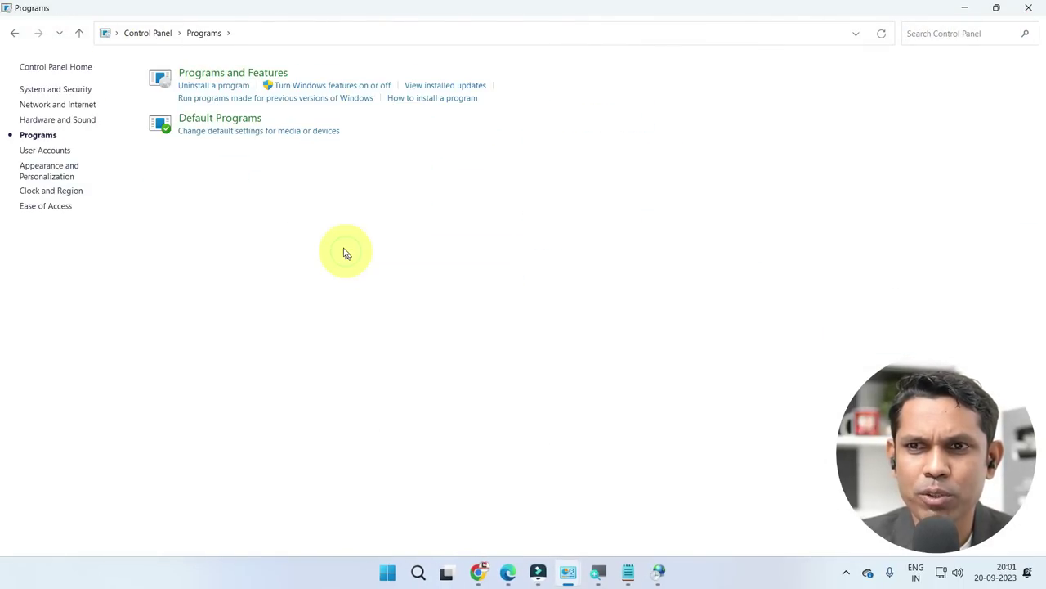
left_click(215, 73)
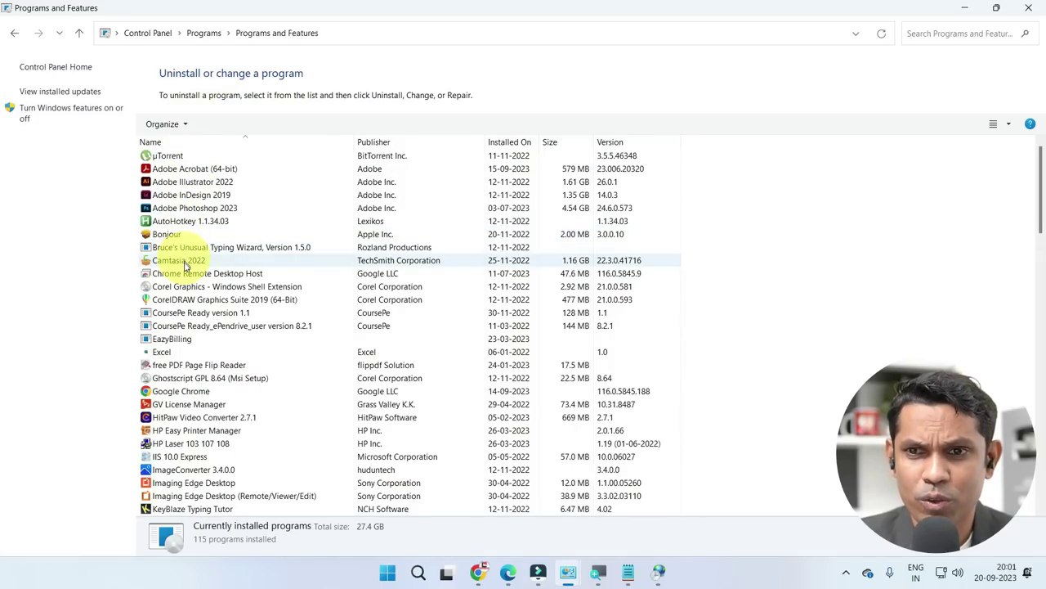
left_click(186, 312)
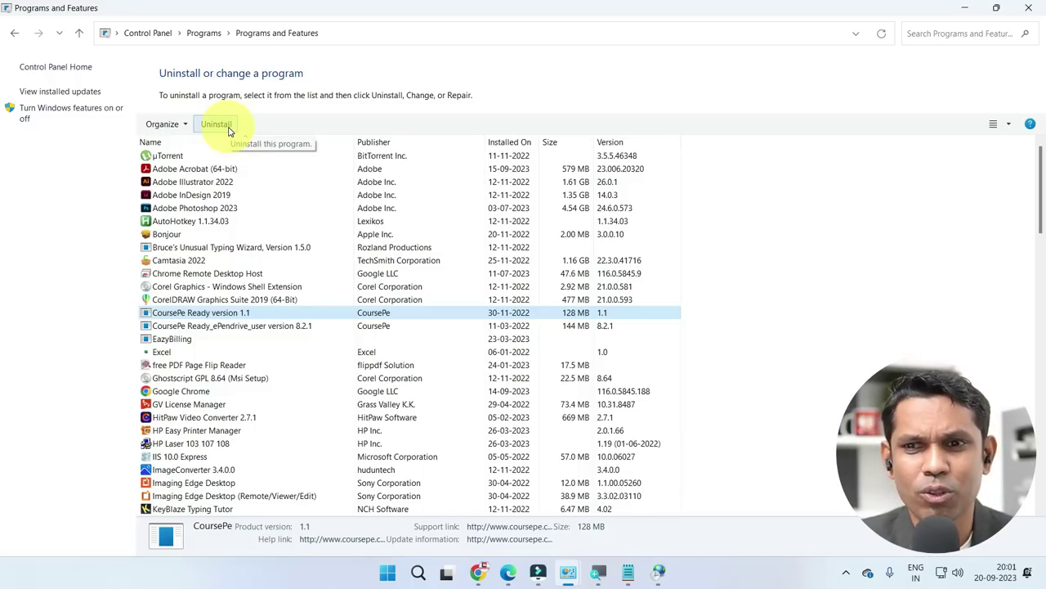
left_click(1028, 9)
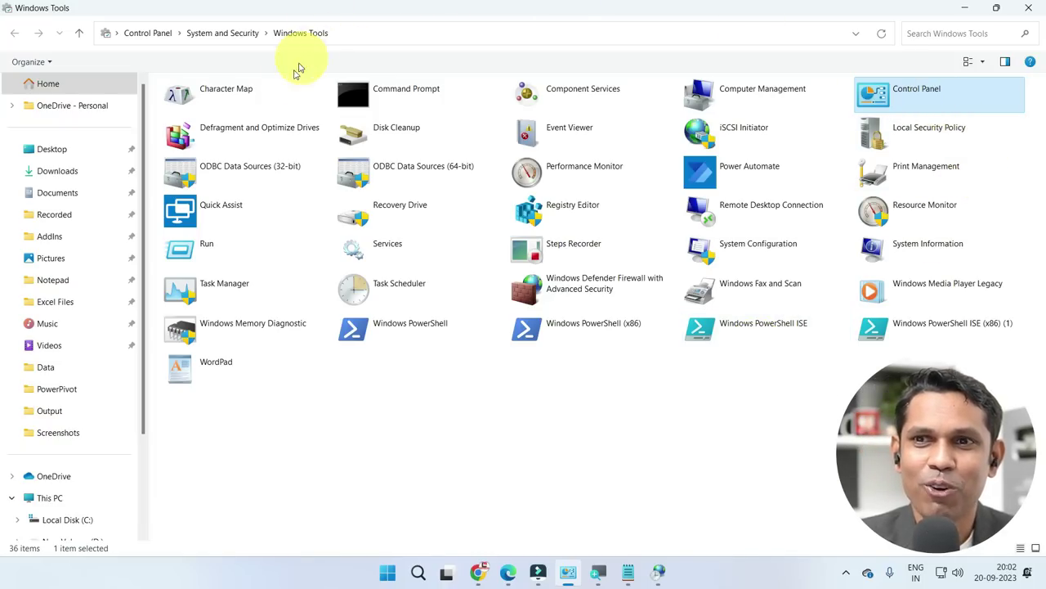
- Open Defragment and Optimize Drives and examine the fragmentation status of the D:, E:, F: and Windows Reserved drives
left_click(249, 133)
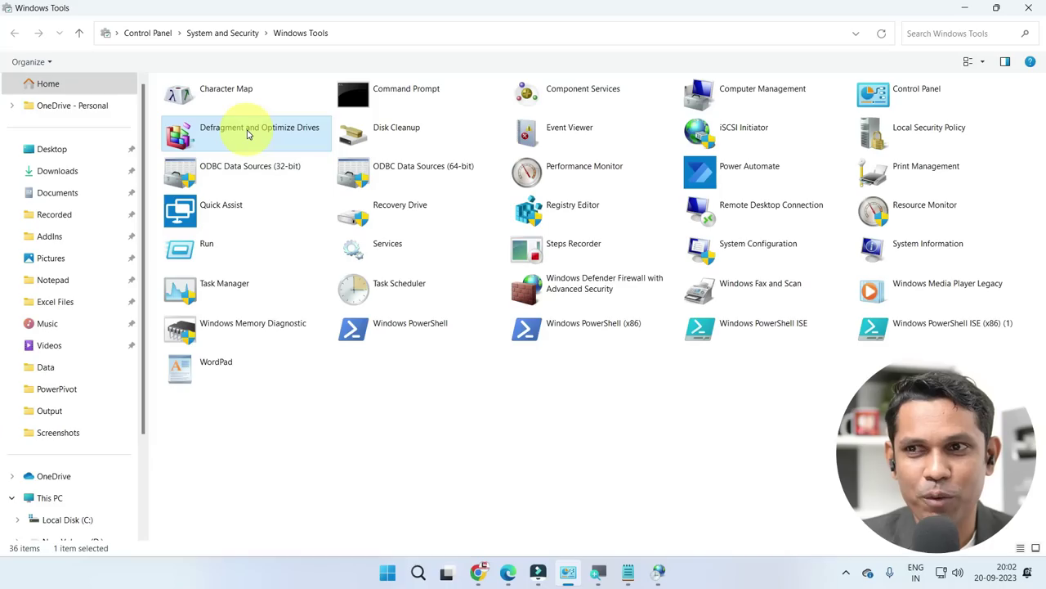
double_click(250, 134)
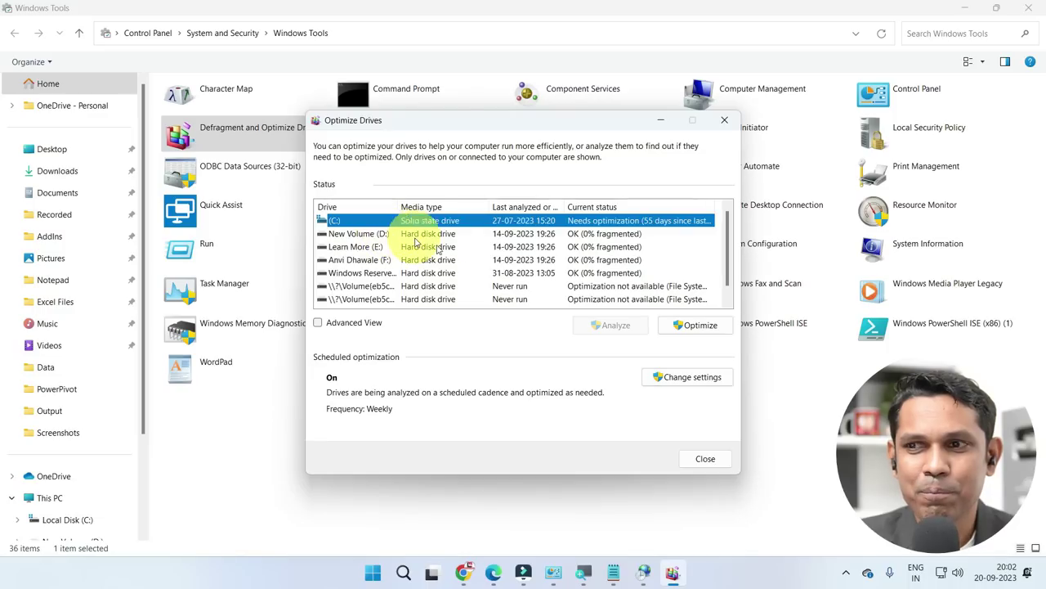
left_click(594, 235)
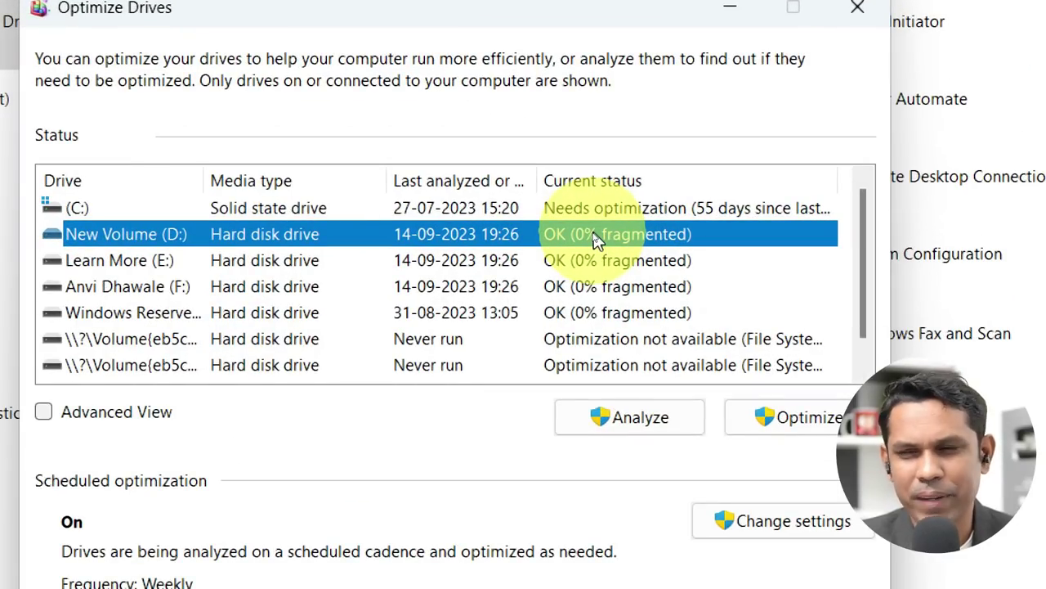
left_click(591, 260)
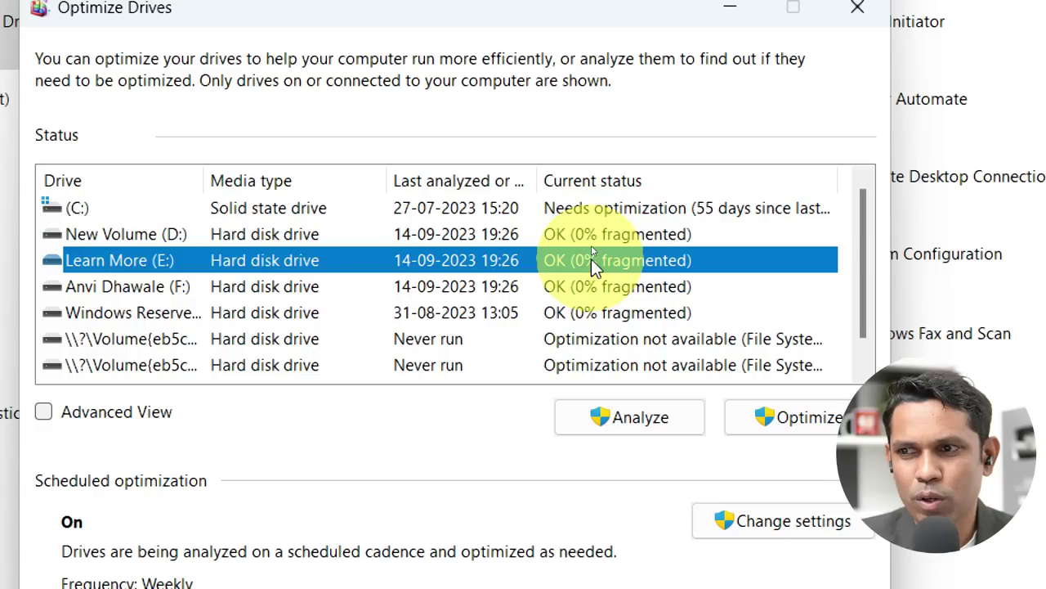
left_click(593, 288)
left_click(593, 313)
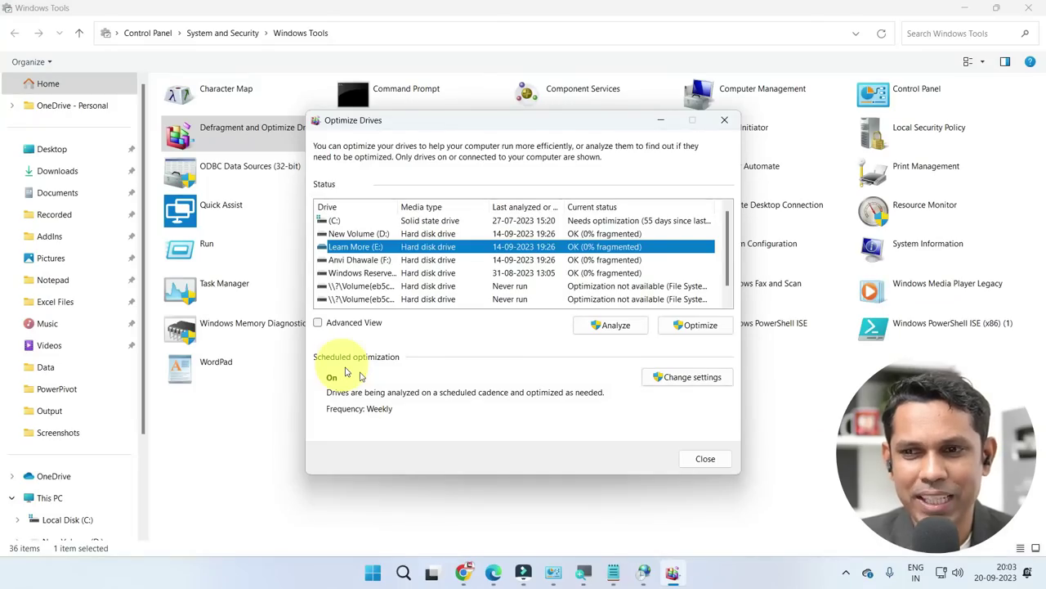
- Review the frequency options of the drive optimization schedule and leave the schedule settings without changes
left_click(689, 377)
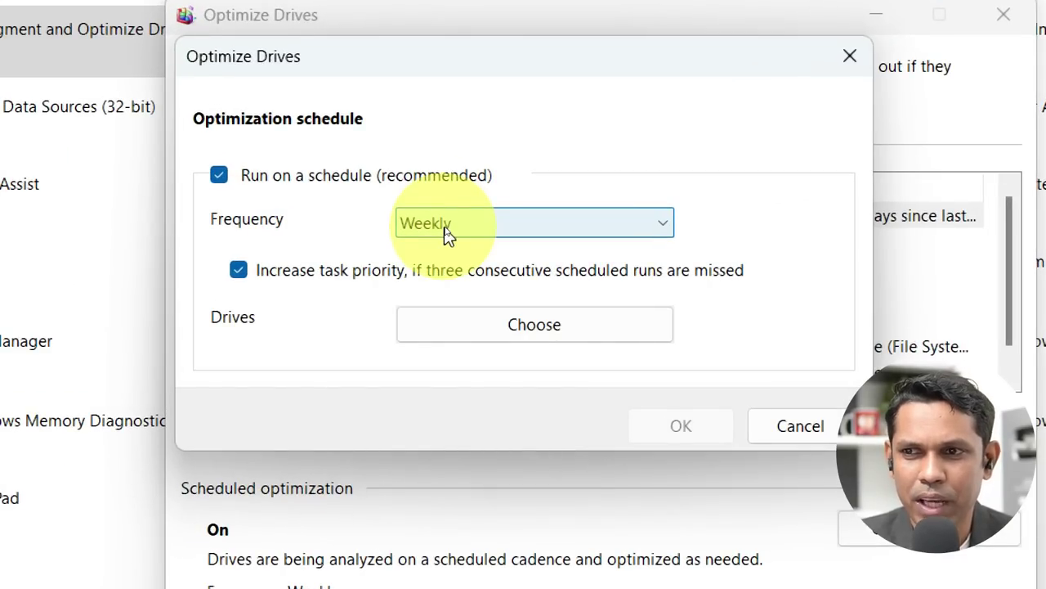
left_click(447, 235)
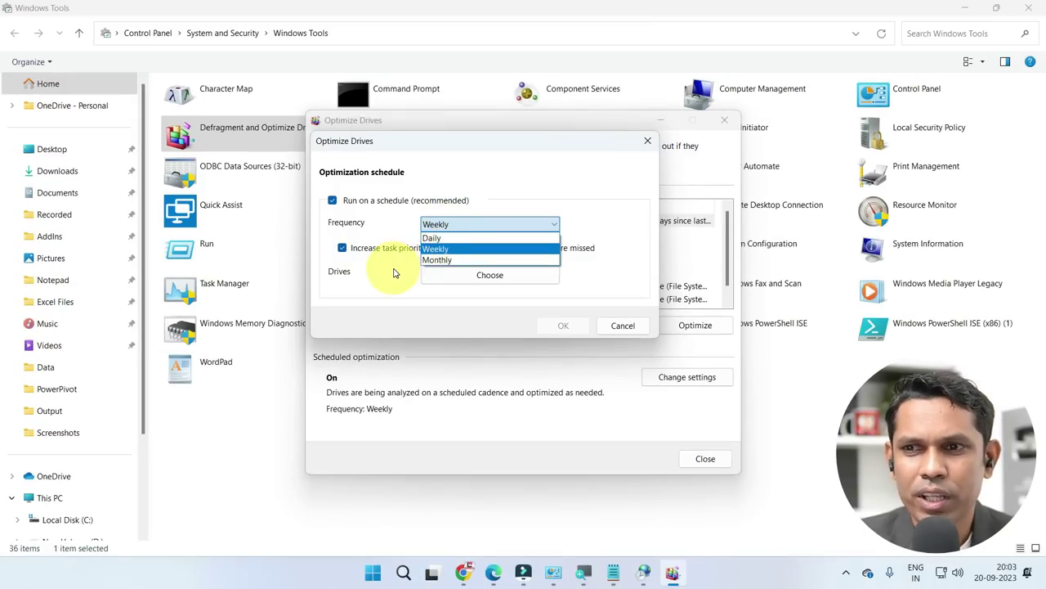
left_click(547, 324)
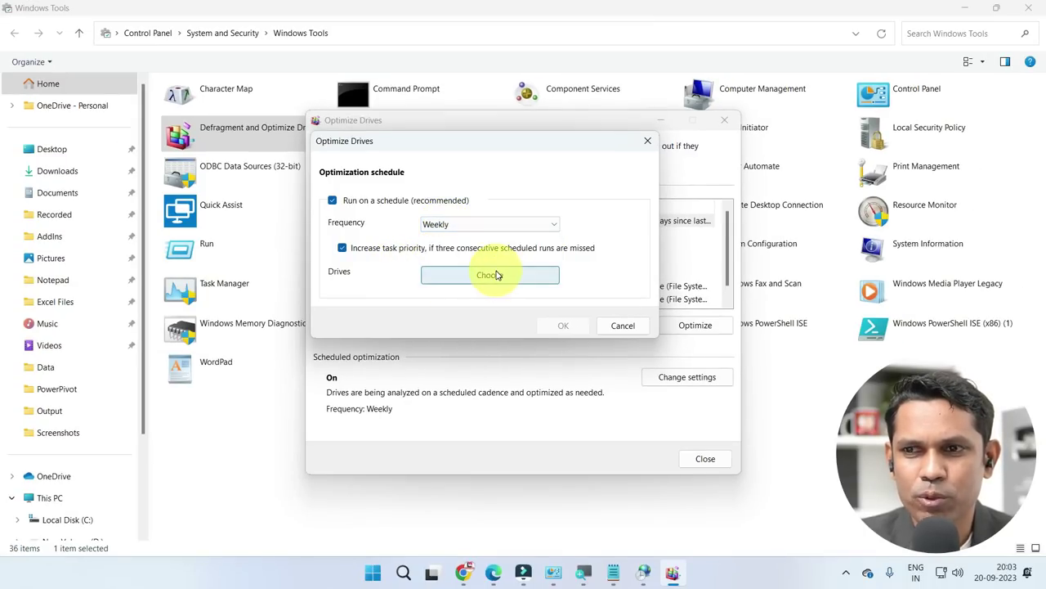
left_click(626, 327)
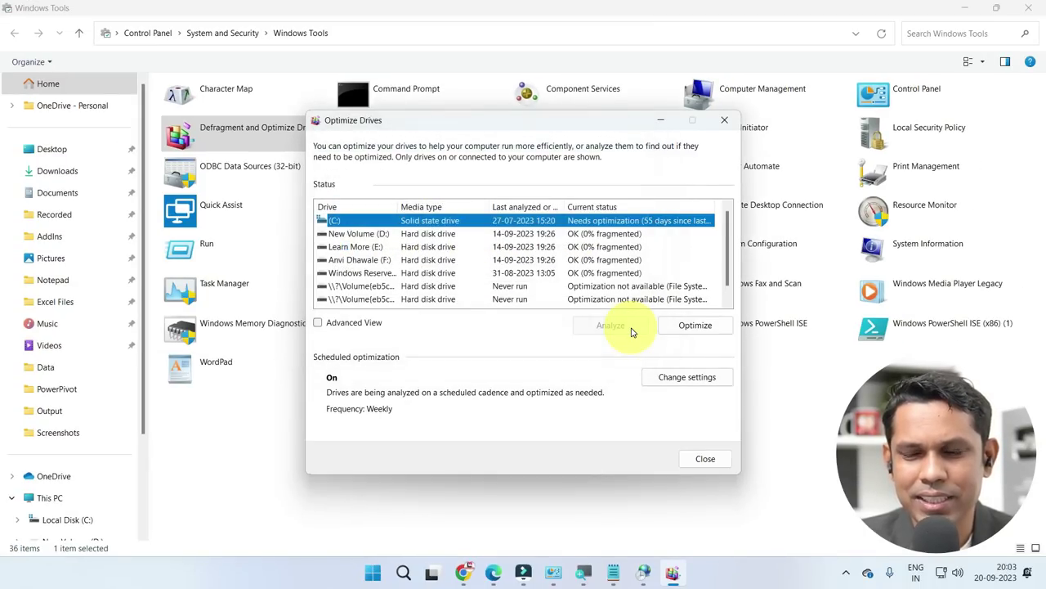
- Review the optimization status of the D:, E:, F: and Windows Reserve drives, and close Optimize Drives
left_click(442, 234)
left_click(442, 248)
left_click(443, 259)
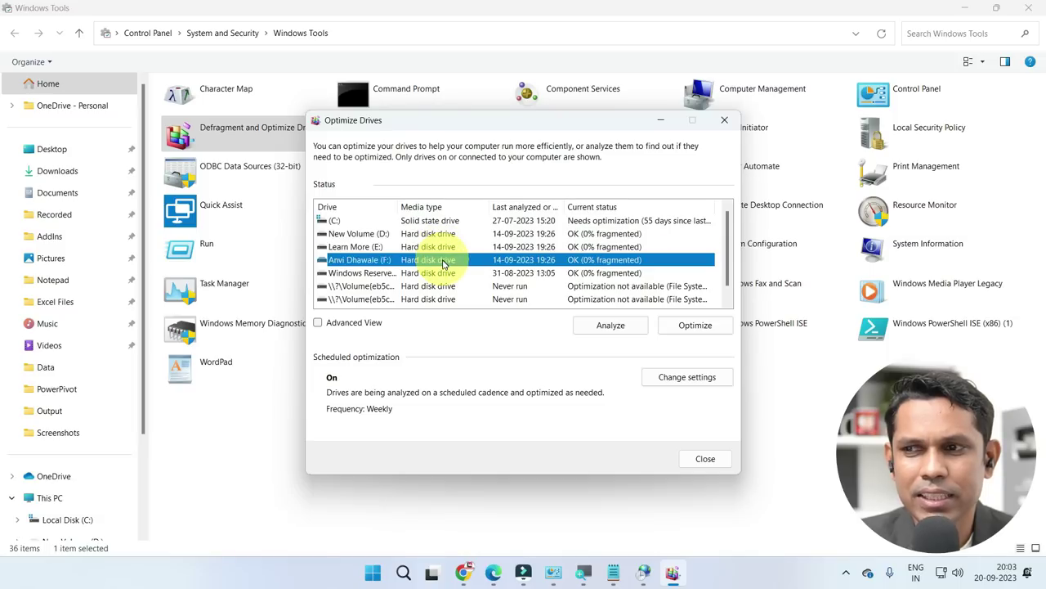
left_click(446, 272)
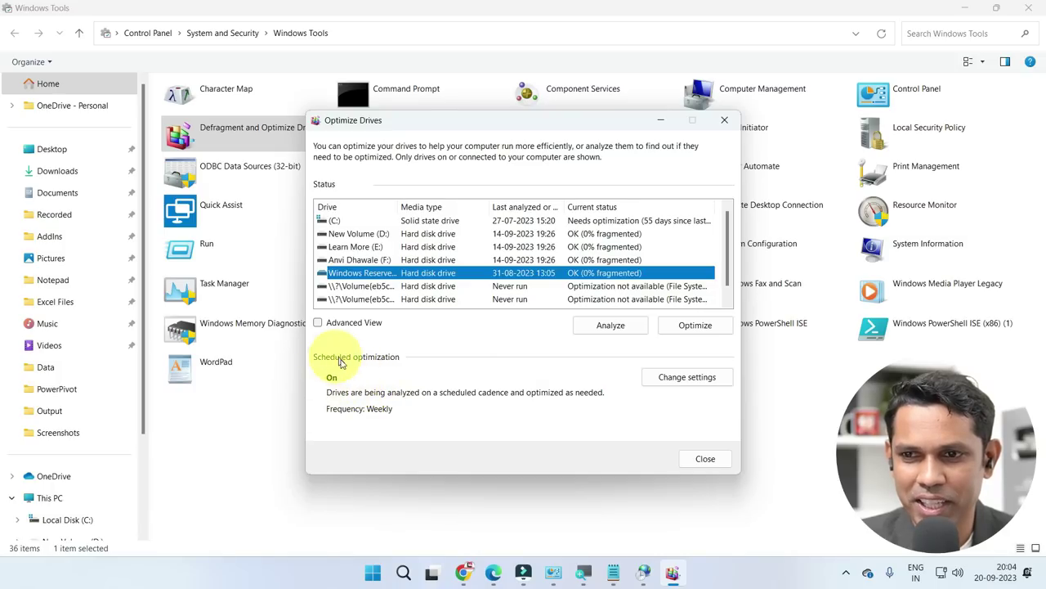
left_click(711, 462)
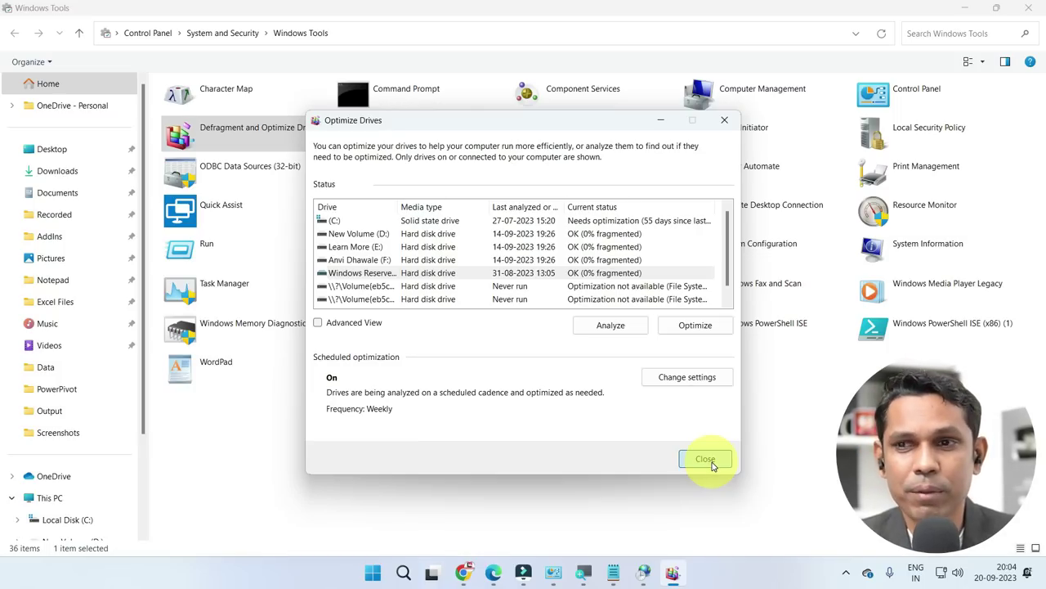
left_click(706, 459)
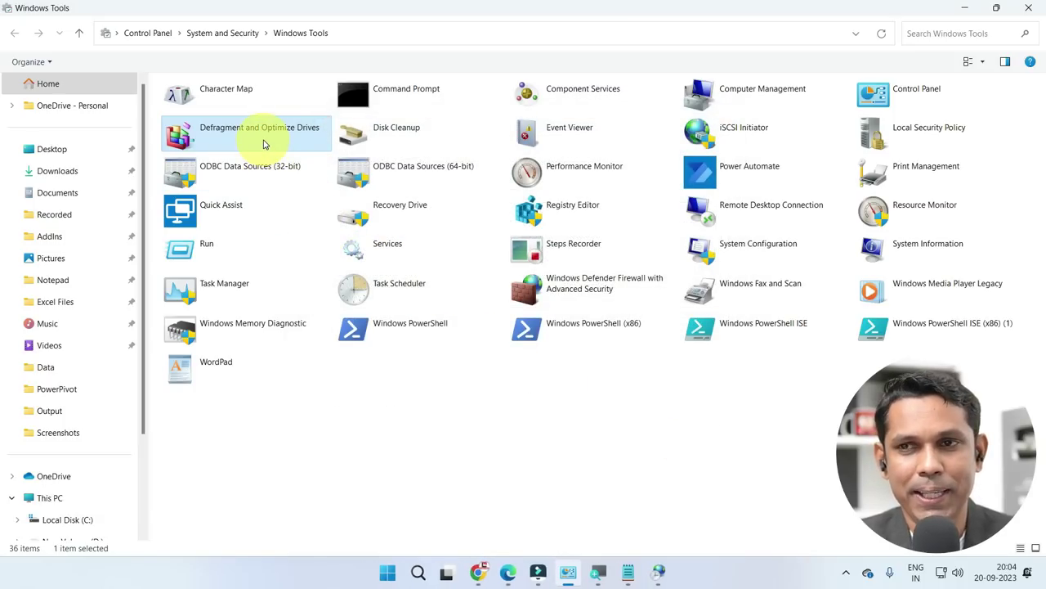
- Open Disk Cleanup for the C: drive, review the file categories offered for deletion, and cancel without cleaning up
left_click(409, 142)
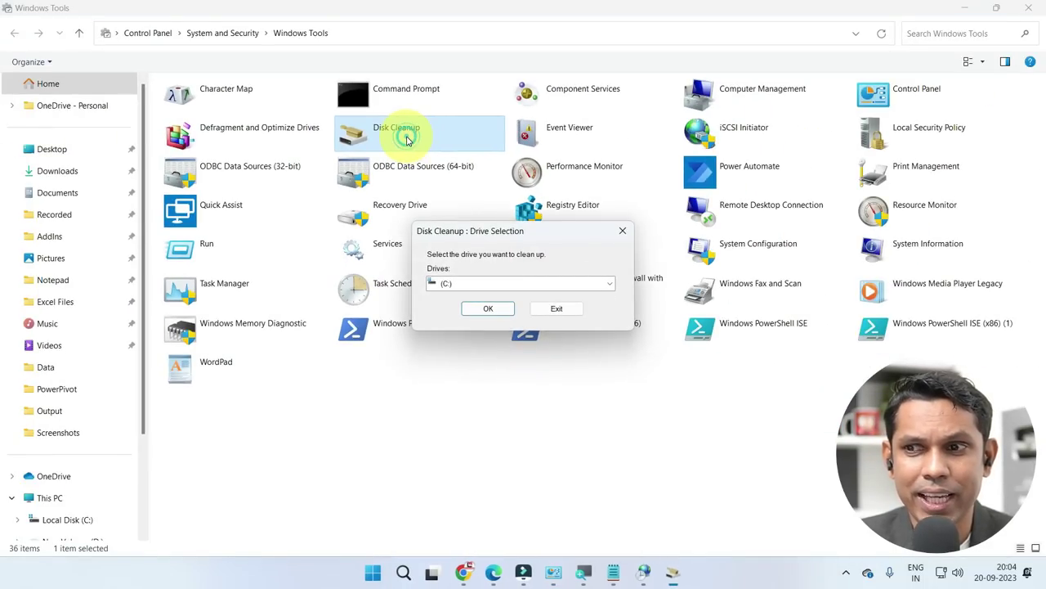
left_click(493, 285)
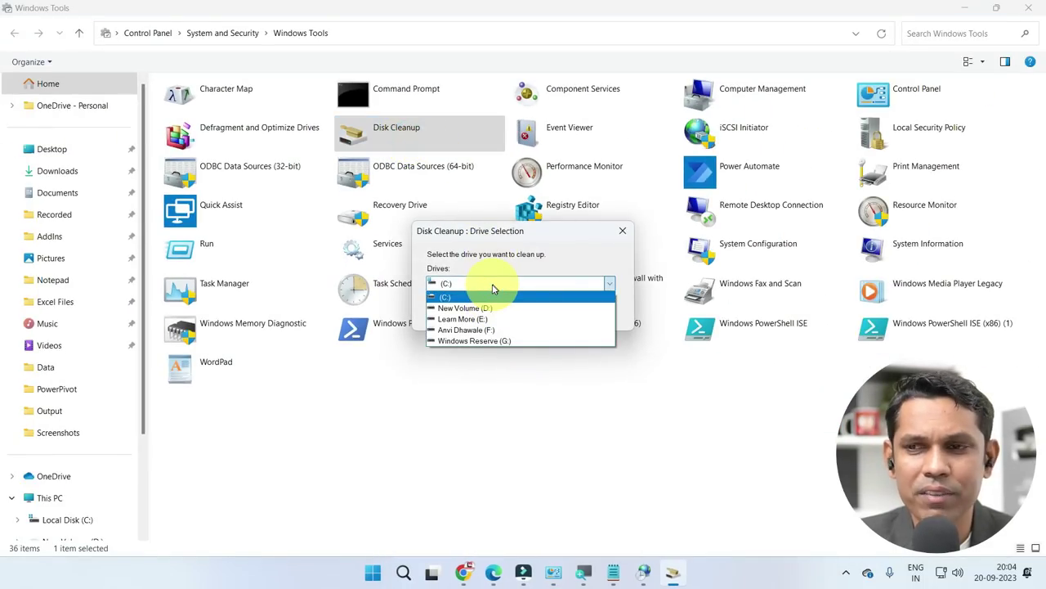
left_click(476, 297)
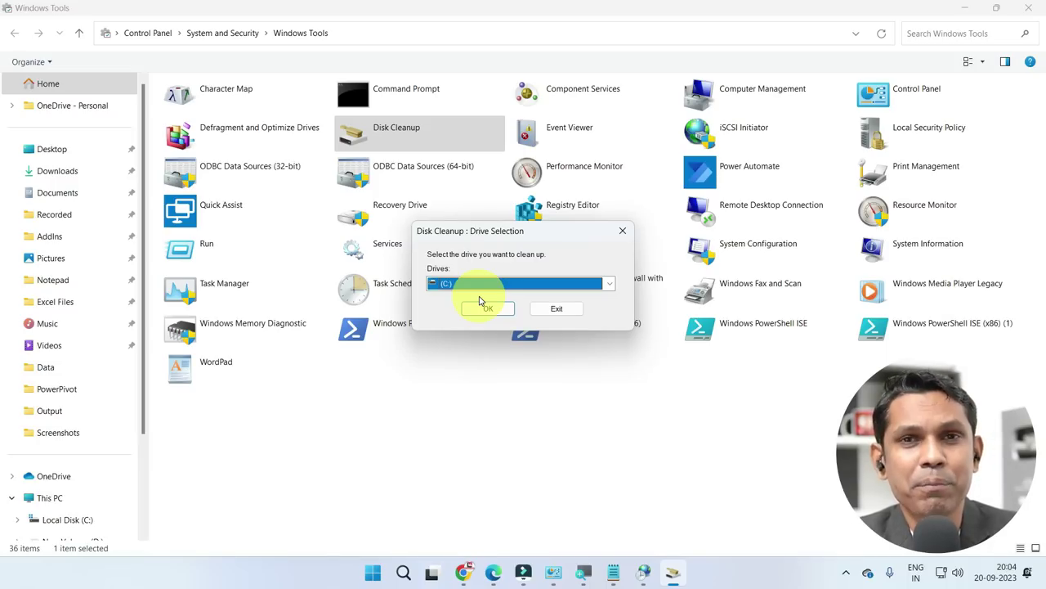
left_click(493, 309)
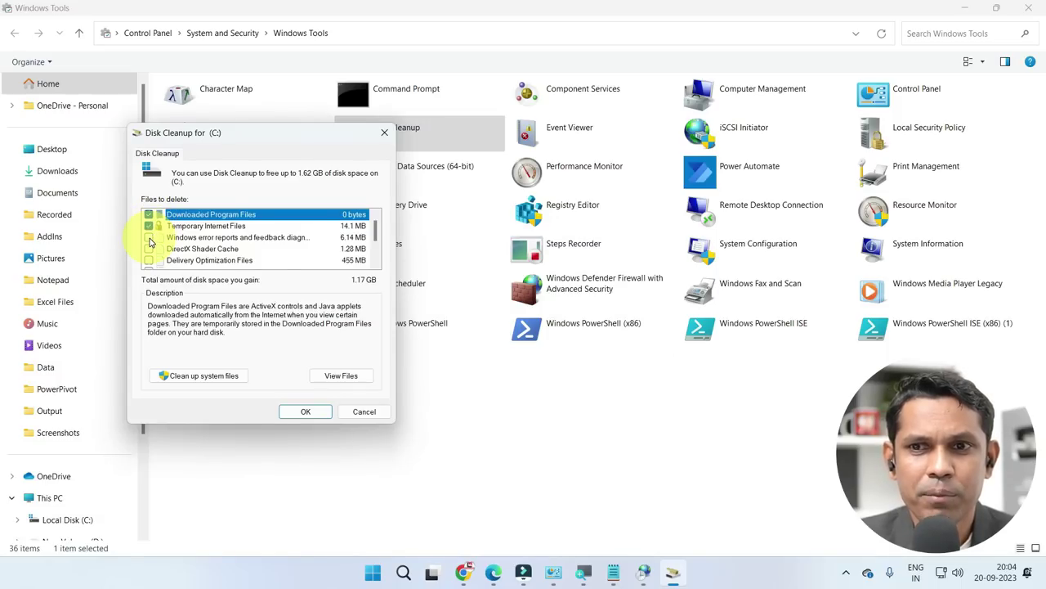
scroll(151, 241, "down", 2)
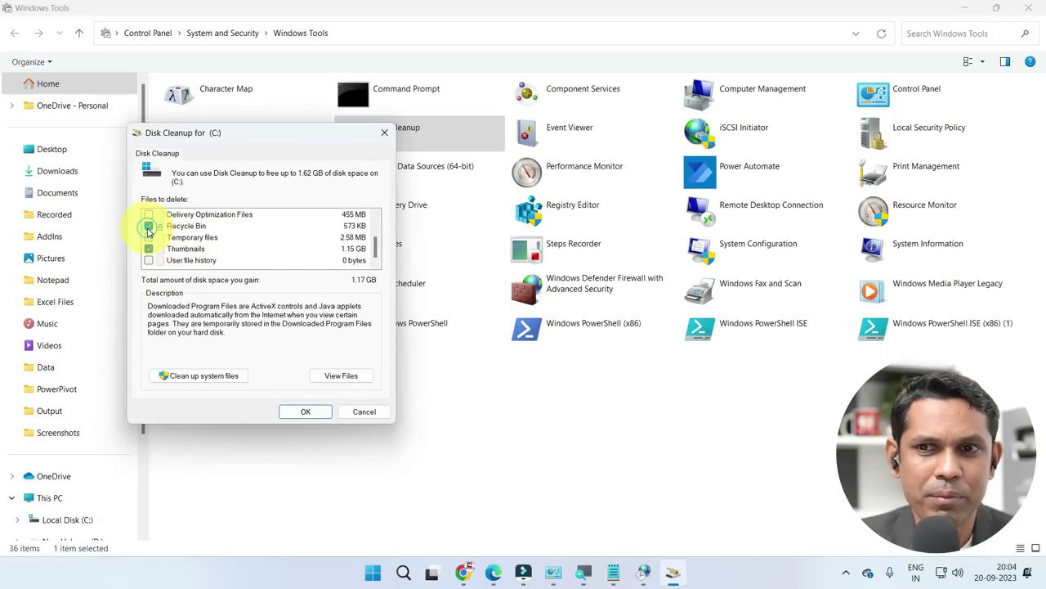
scroll(152, 237, "up", 3)
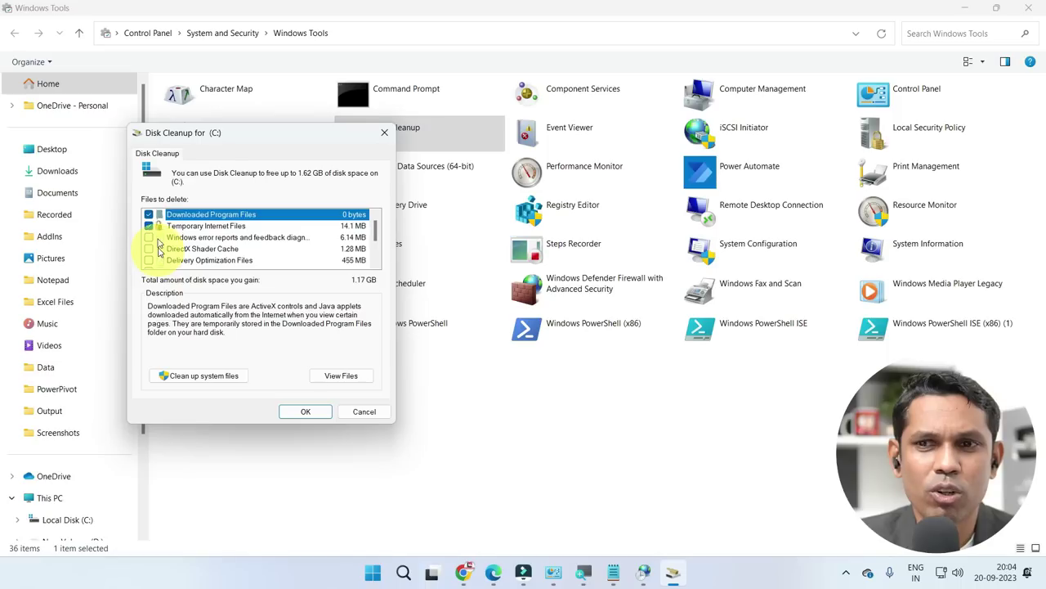
left_click(363, 413)
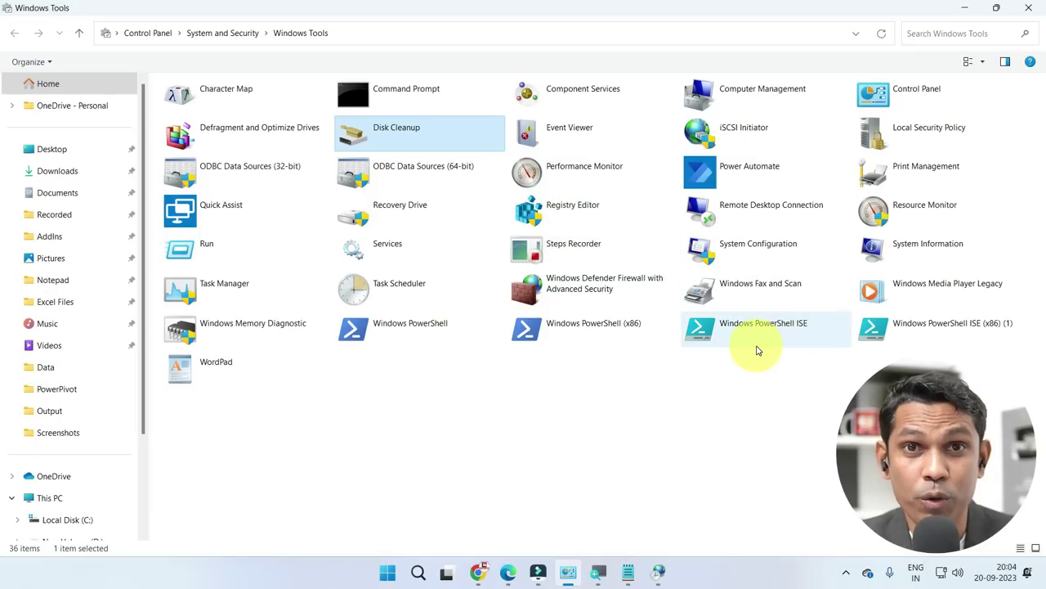
- Open Event Viewer maximized, view the System log under Windows Logs, and close Event Viewer
left_click(571, 145)
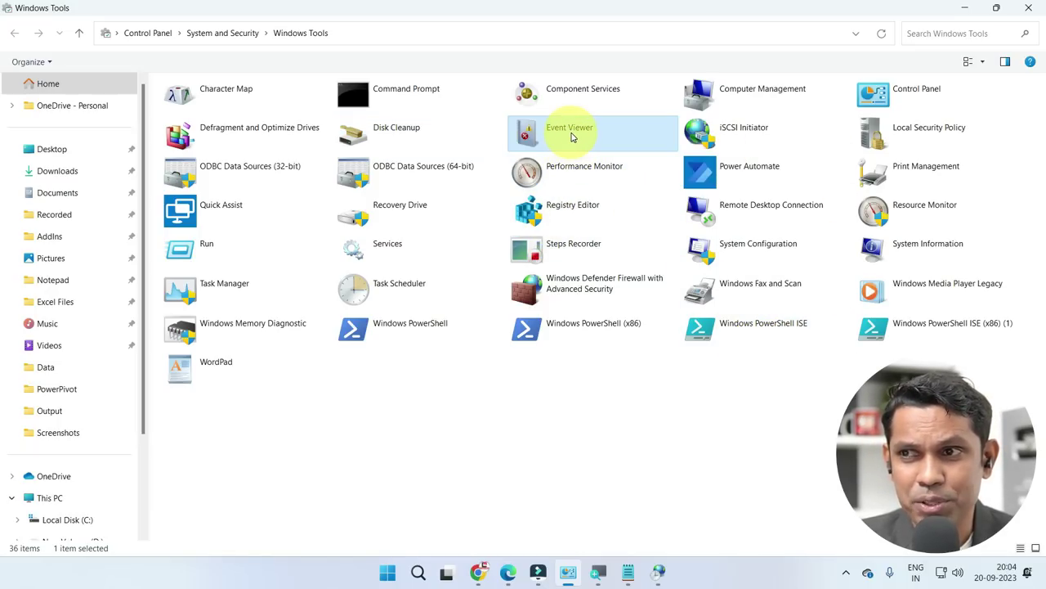
double_click(573, 136)
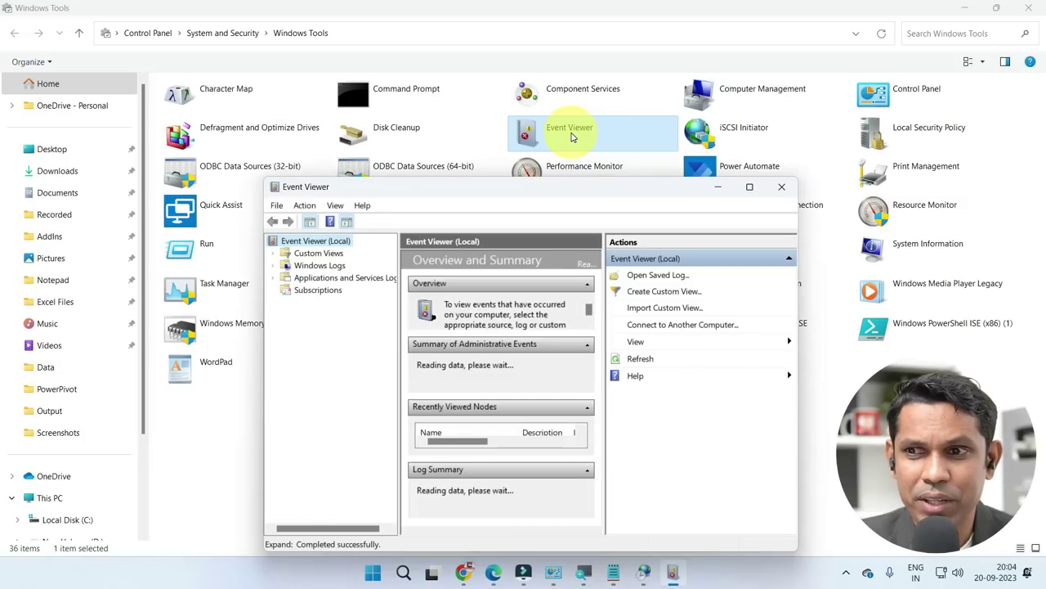
left_click_drag(519, 191, 452, 126)
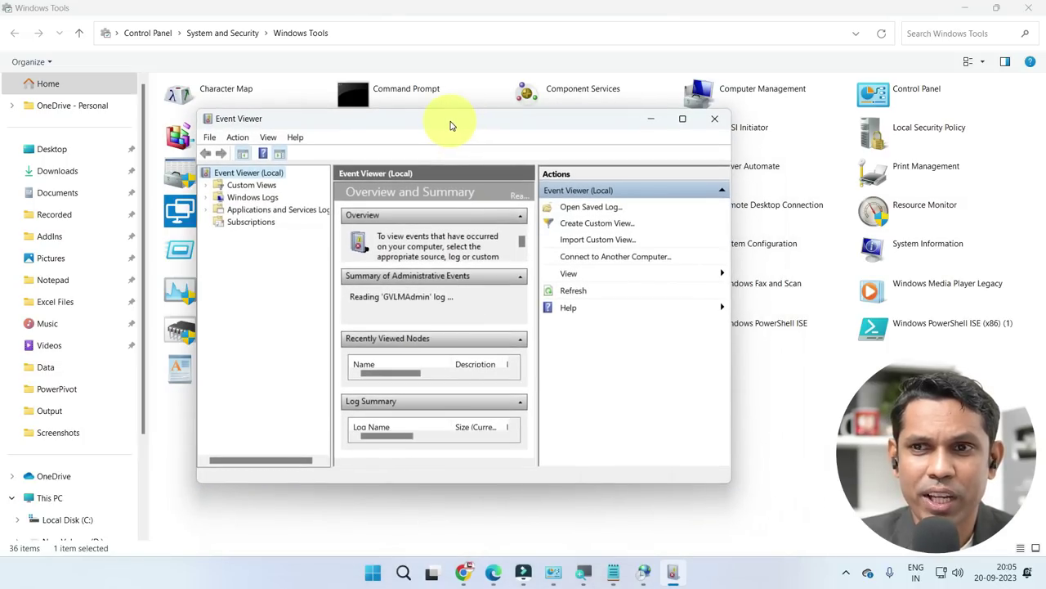
double_click(450, 124)
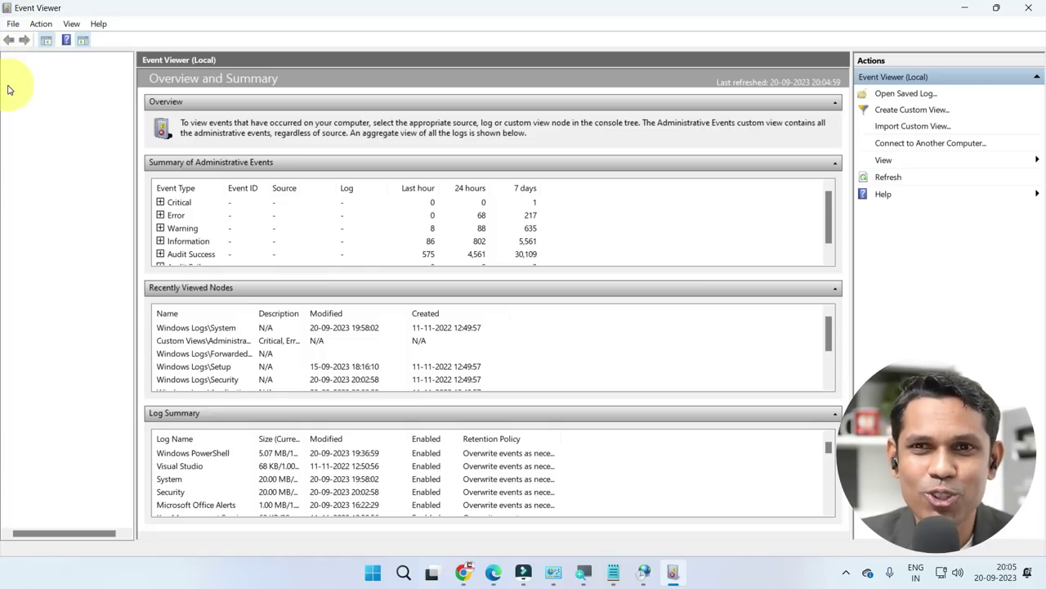
left_click(9, 85)
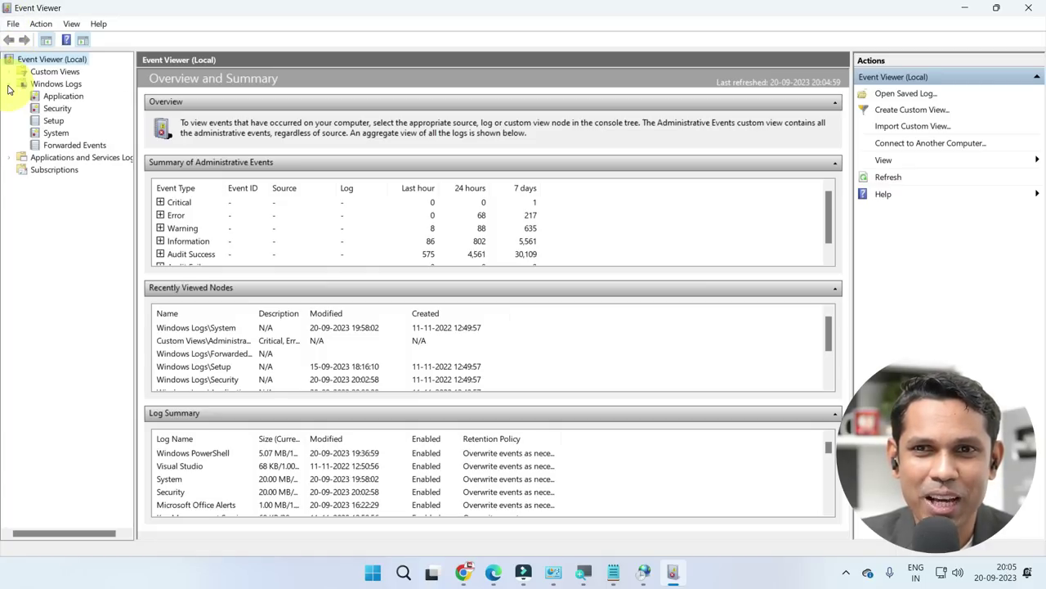
left_click(56, 133)
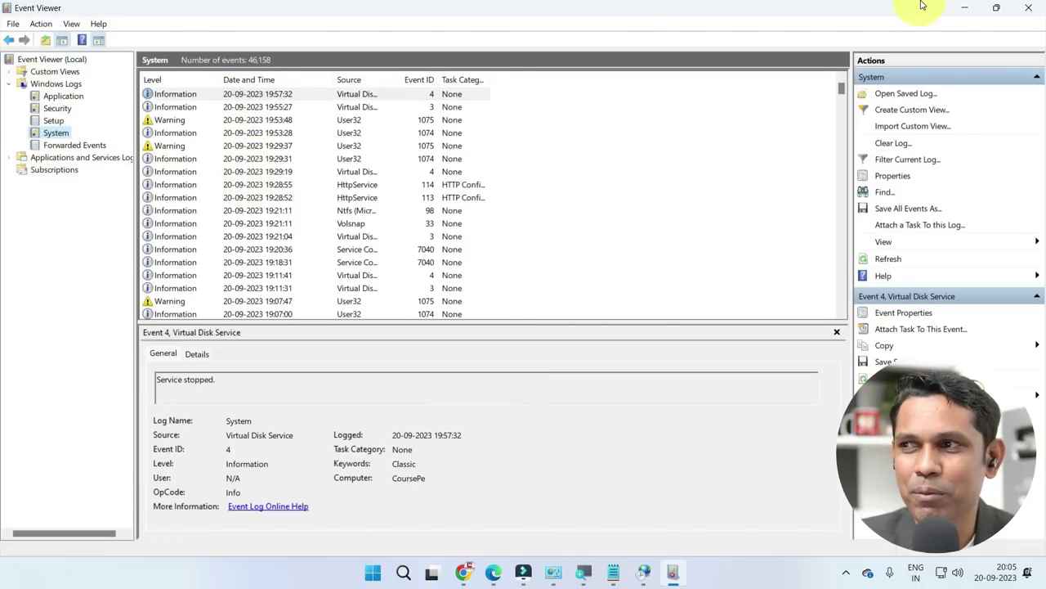
left_click(1029, 7)
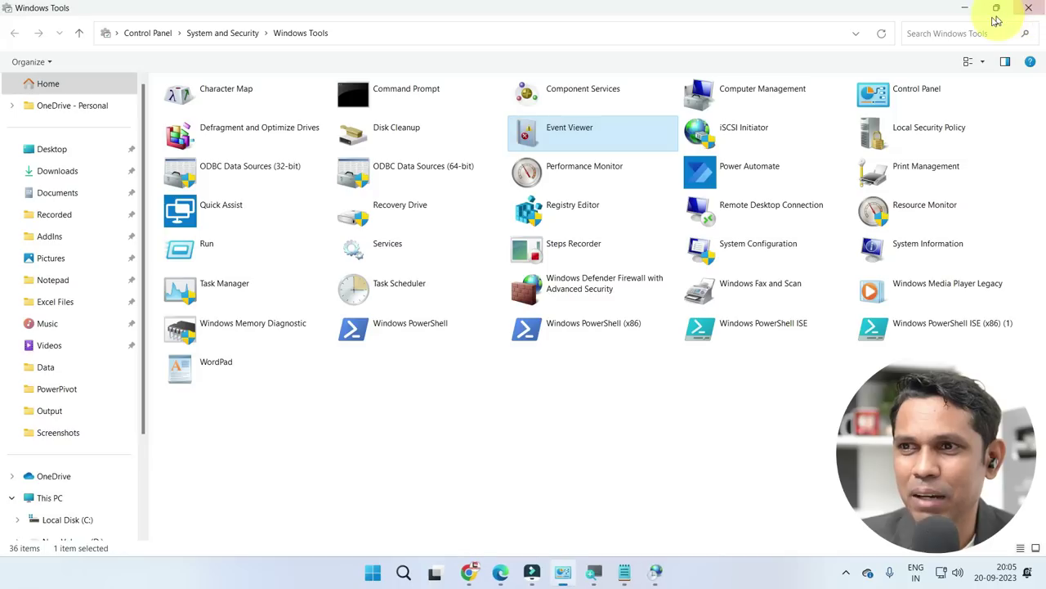
- Single out the Event Viewer and iSCSI Initiator entries in Windows Tools without opening them
left_click(599, 100)
left_click(587, 127)
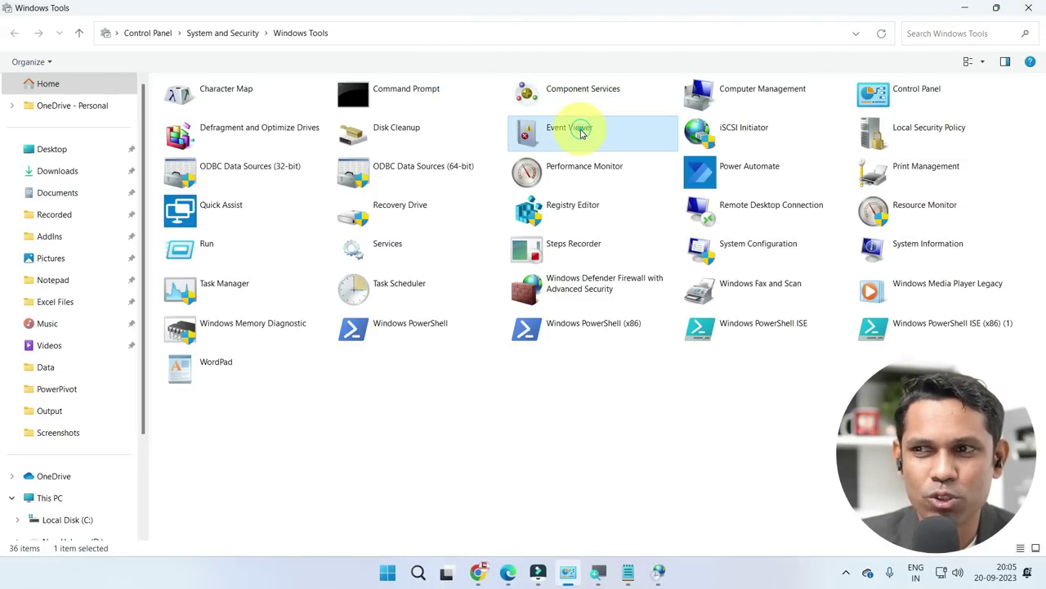
left_click(742, 143)
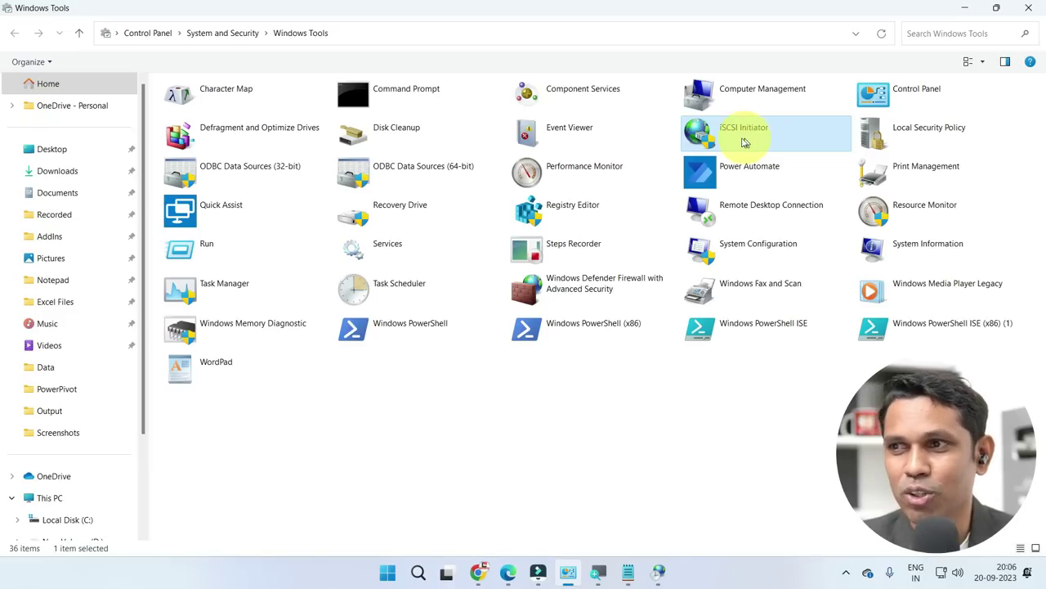
- Open Local Security Policy, expand Account Policies, Local Policies and Windows Defender Firewall with Advanced Security, and close it
left_click(914, 143)
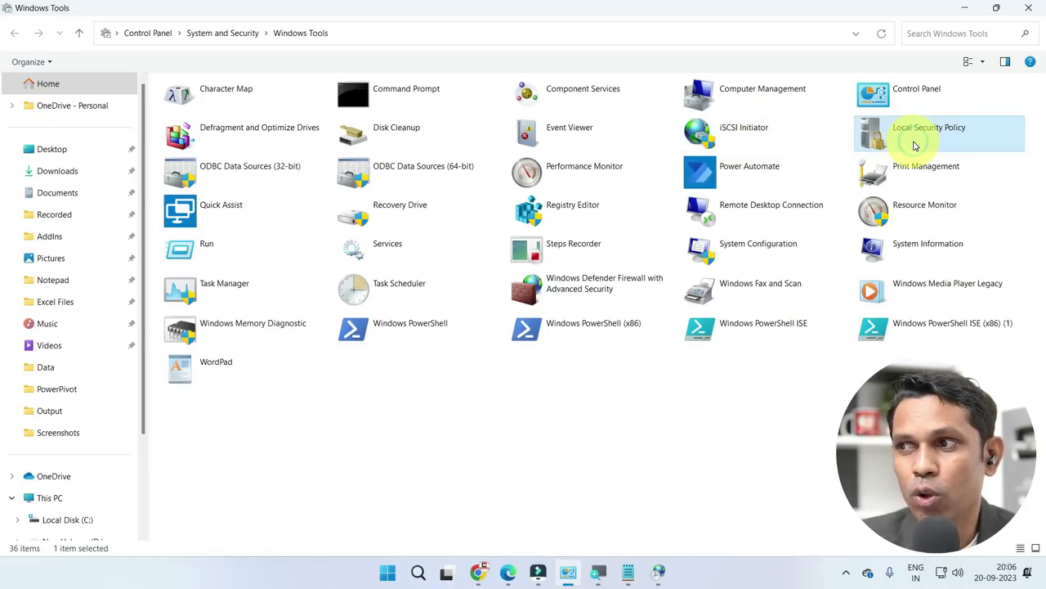
double_click(916, 145)
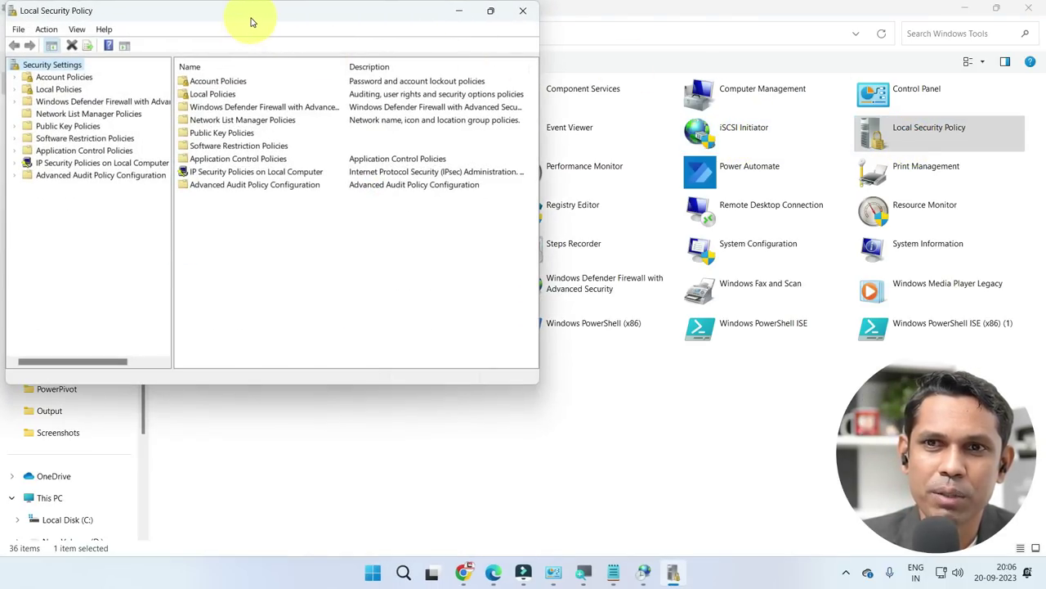
double_click(252, 21)
left_click(10, 73)
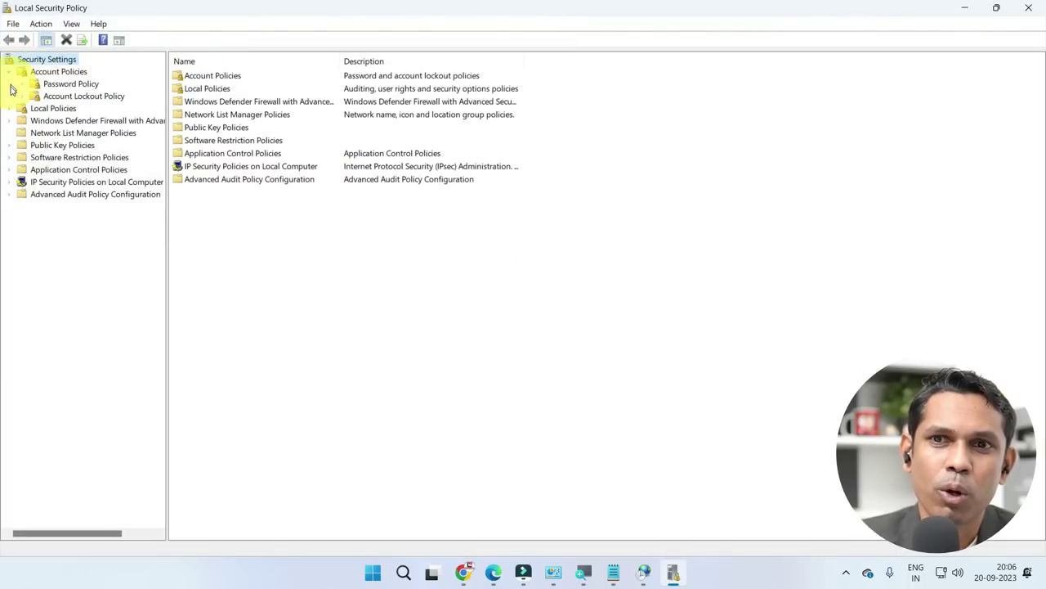
left_click(13, 108)
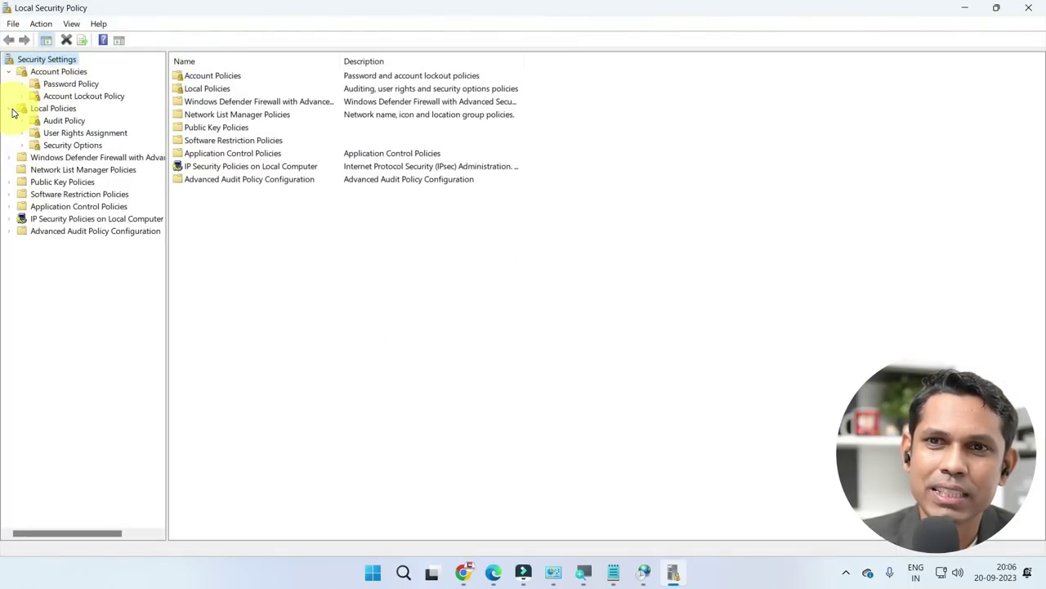
left_click(10, 157)
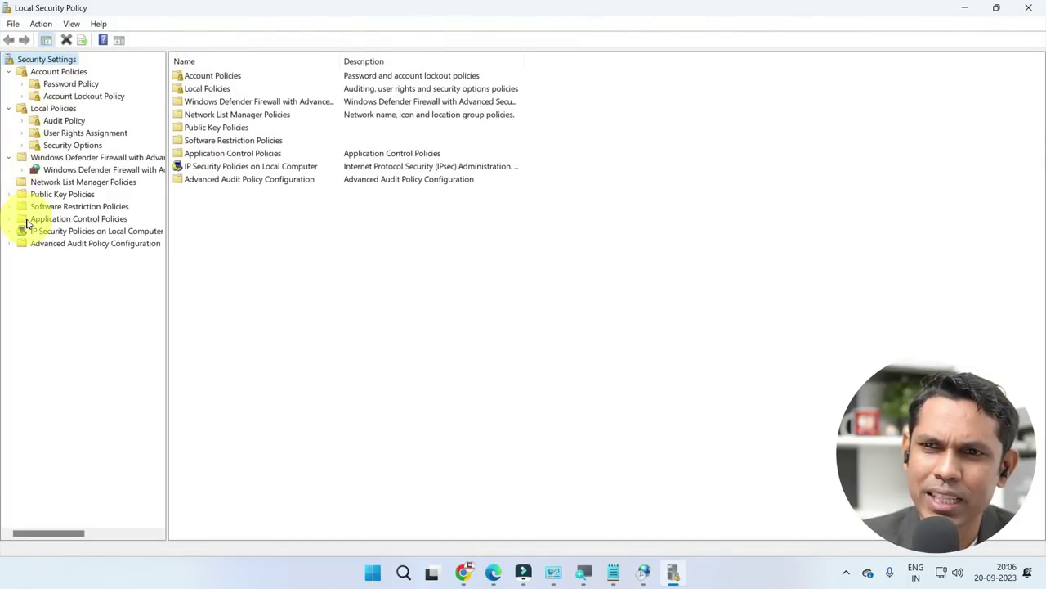
left_click(1028, 7)
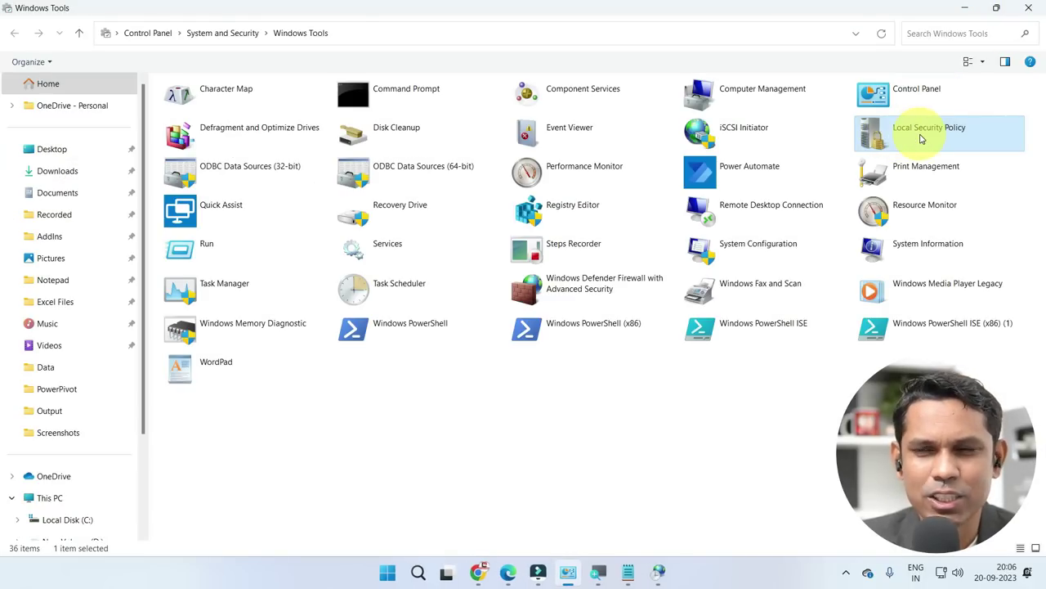
- Compare the ODBC Data Sources (32-bit) and ODBC Data Sources (64-bit) entries in Windows Tools without opening either one
left_click(252, 164)
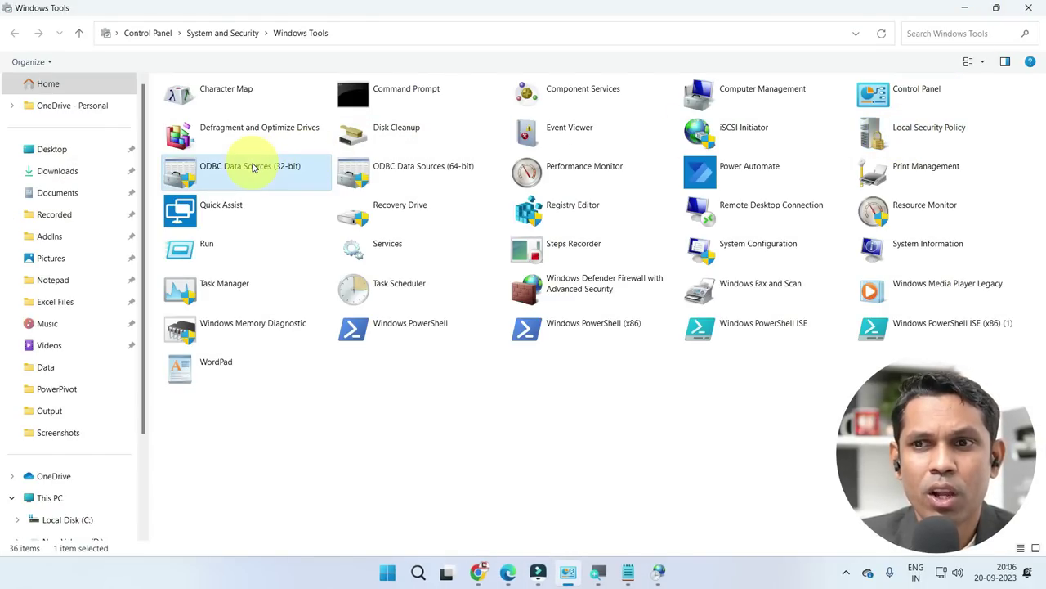
left_click(388, 170)
left_click(233, 174)
left_click(427, 175)
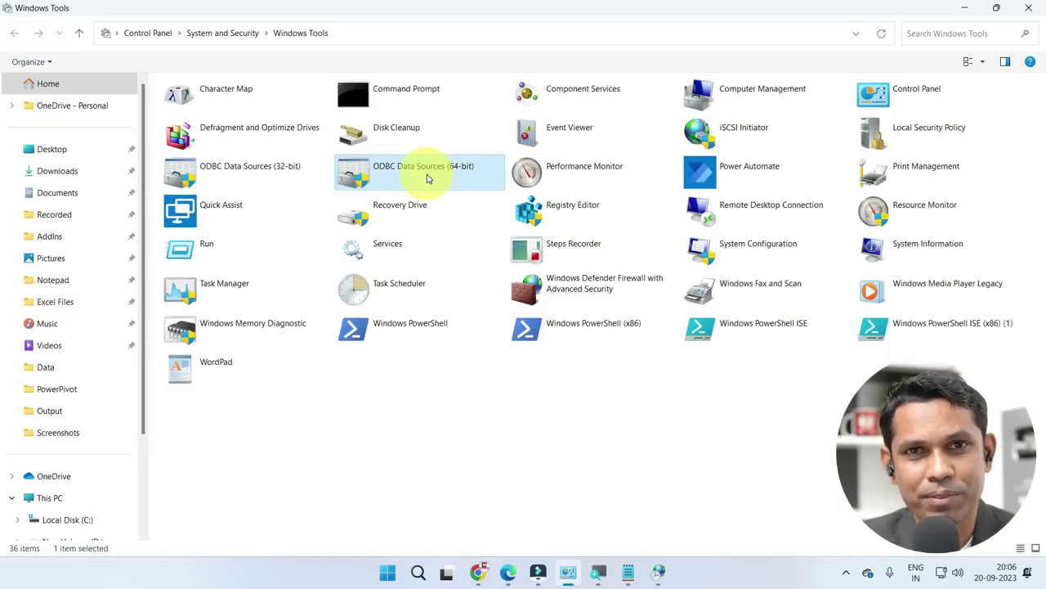
left_click(246, 167)
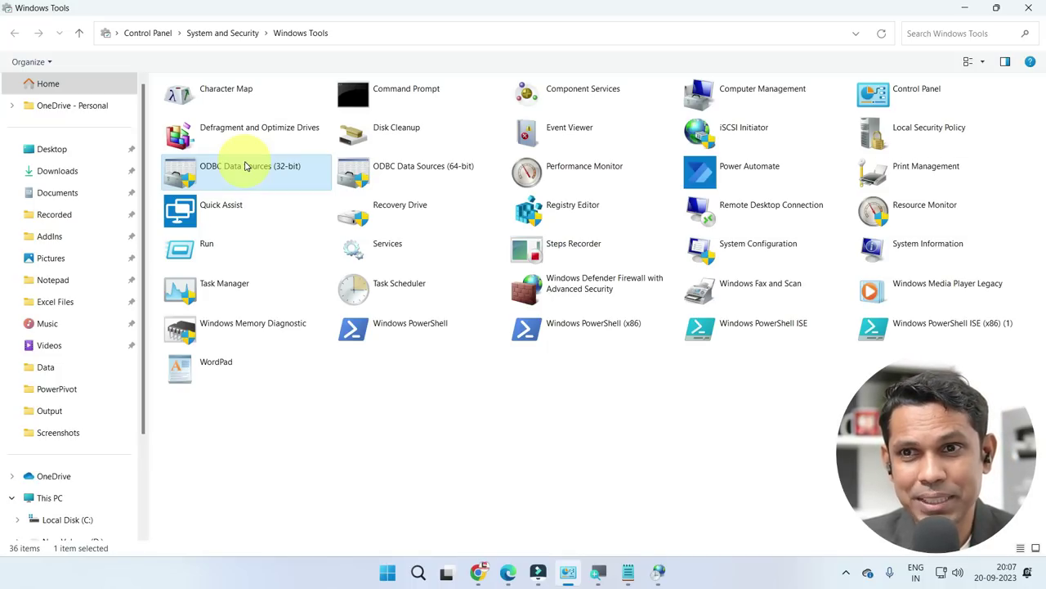
left_click(407, 183)
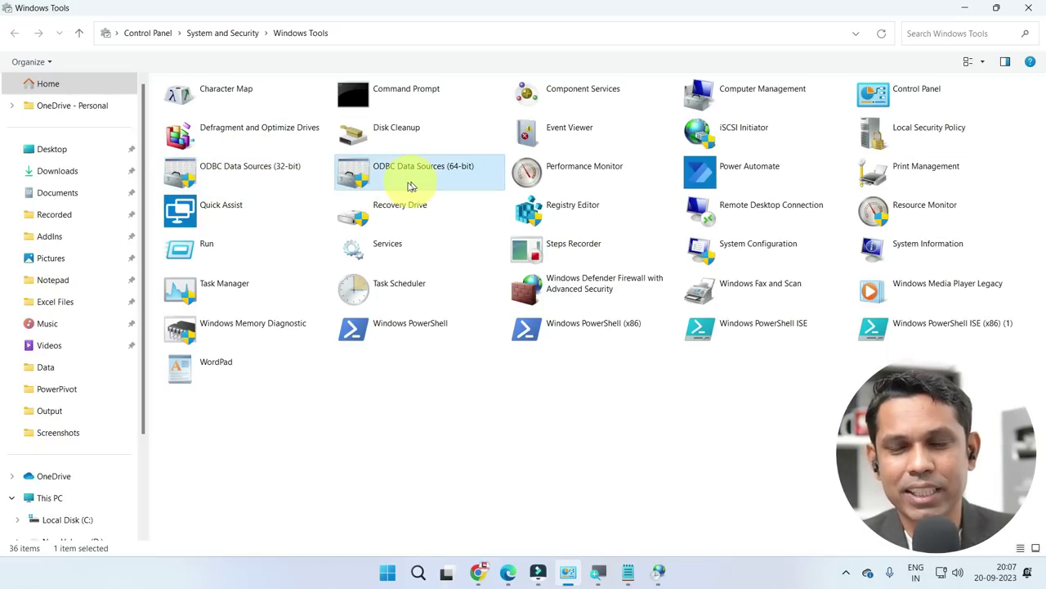
left_click(270, 168)
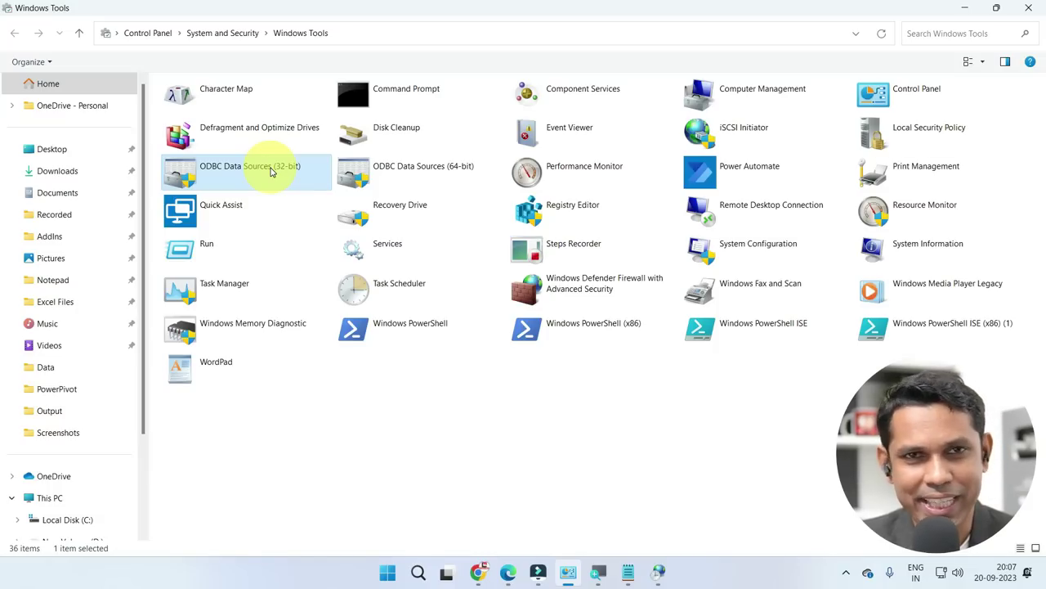
left_click(444, 175)
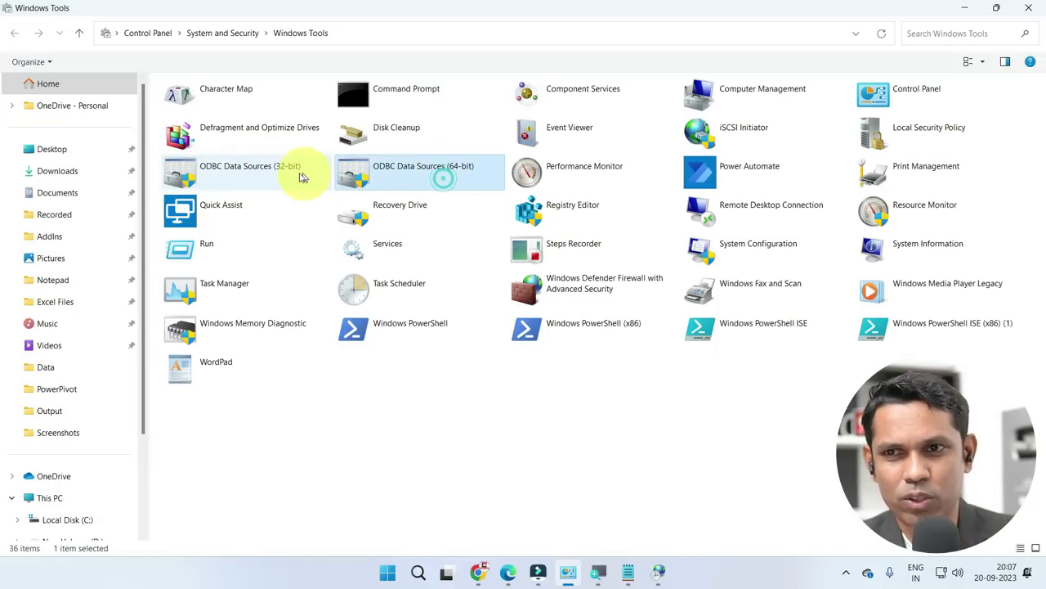
left_click(300, 175)
left_click(421, 170)
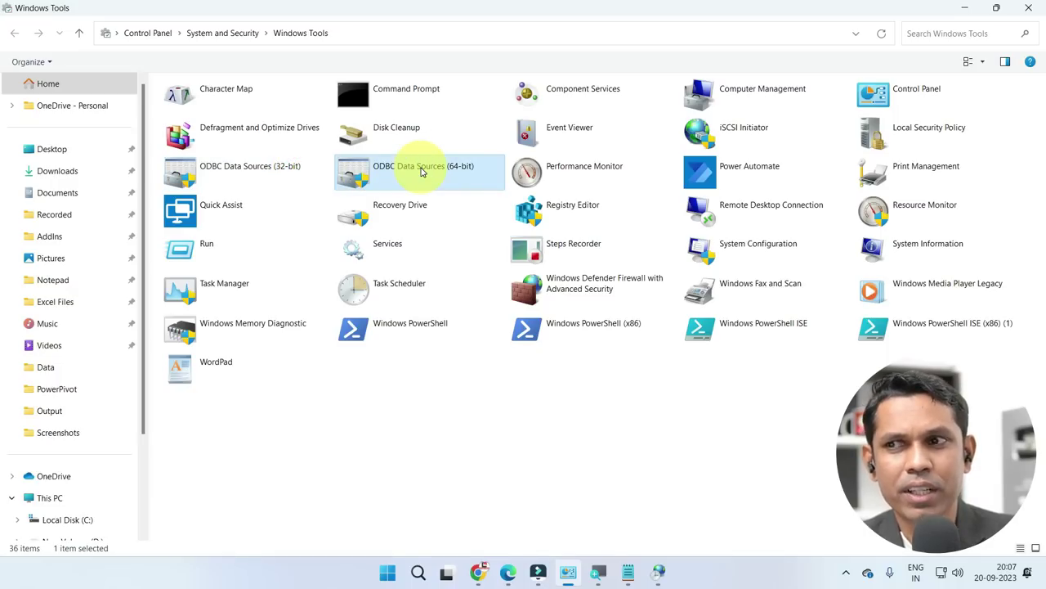
- Open Performance Monitor from Windows Tools and show its live graph under Monitoring Tools
left_click(584, 176)
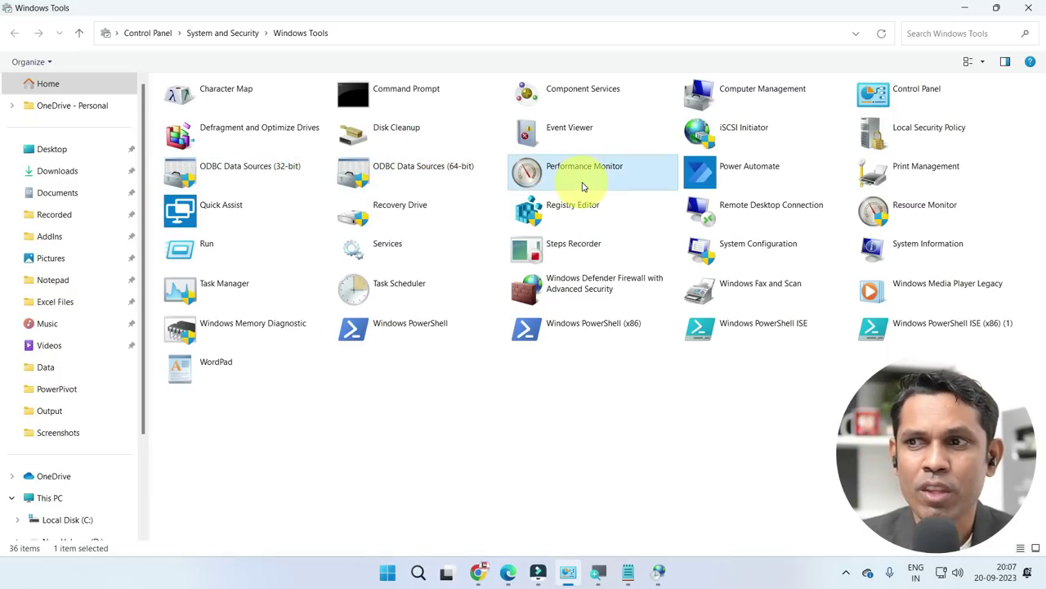
double_click(584, 177)
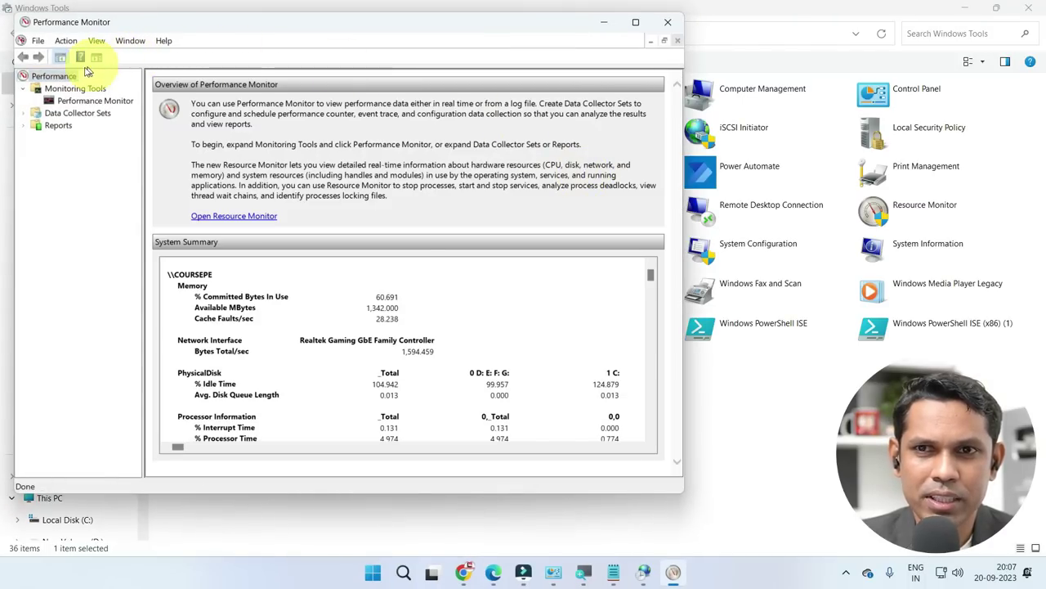
left_click(74, 101)
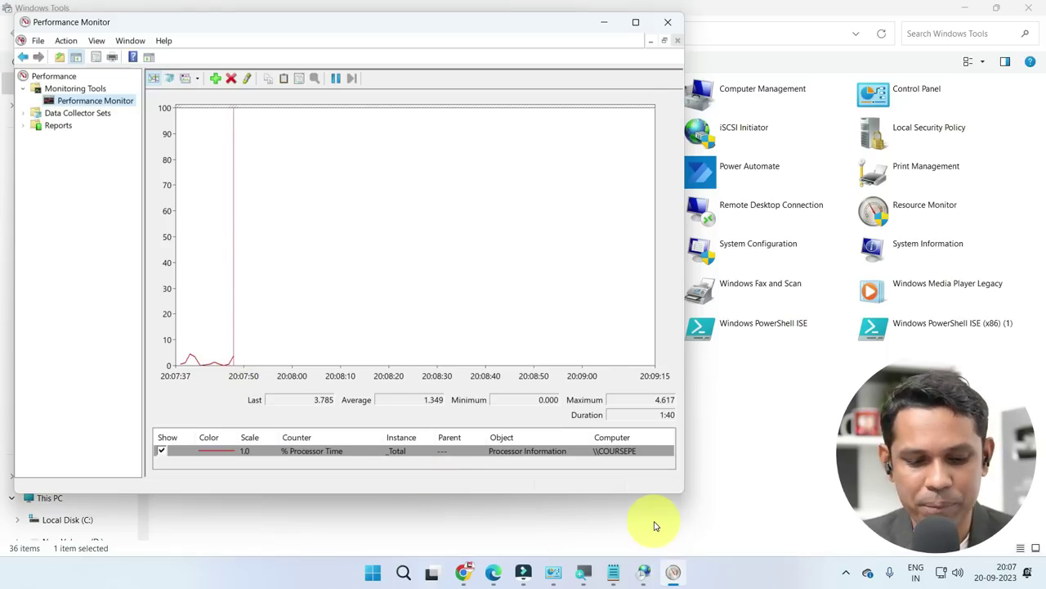
key("super")
key("super+r")
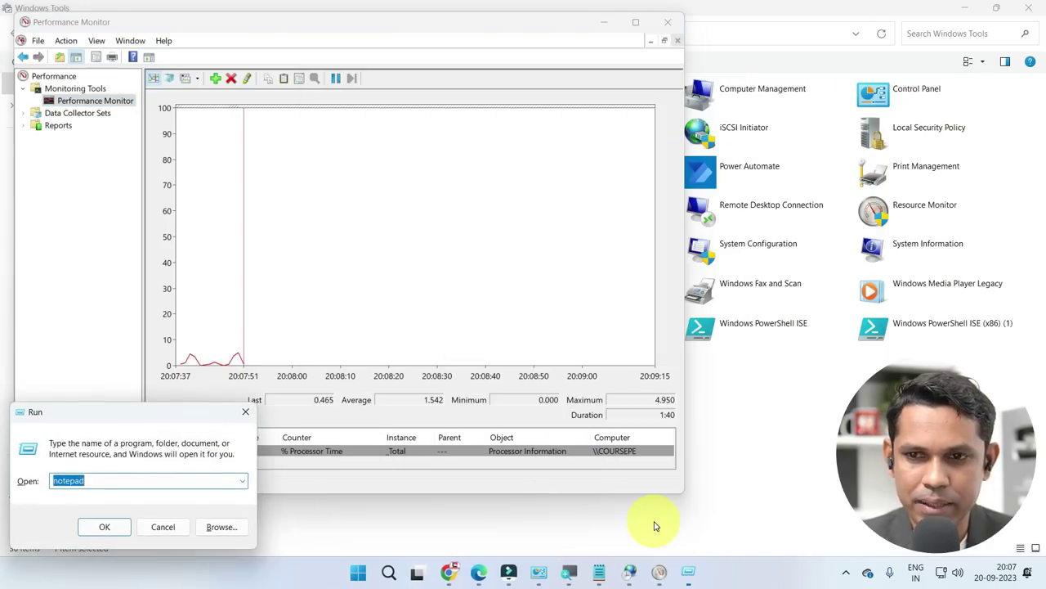
type("POWER")
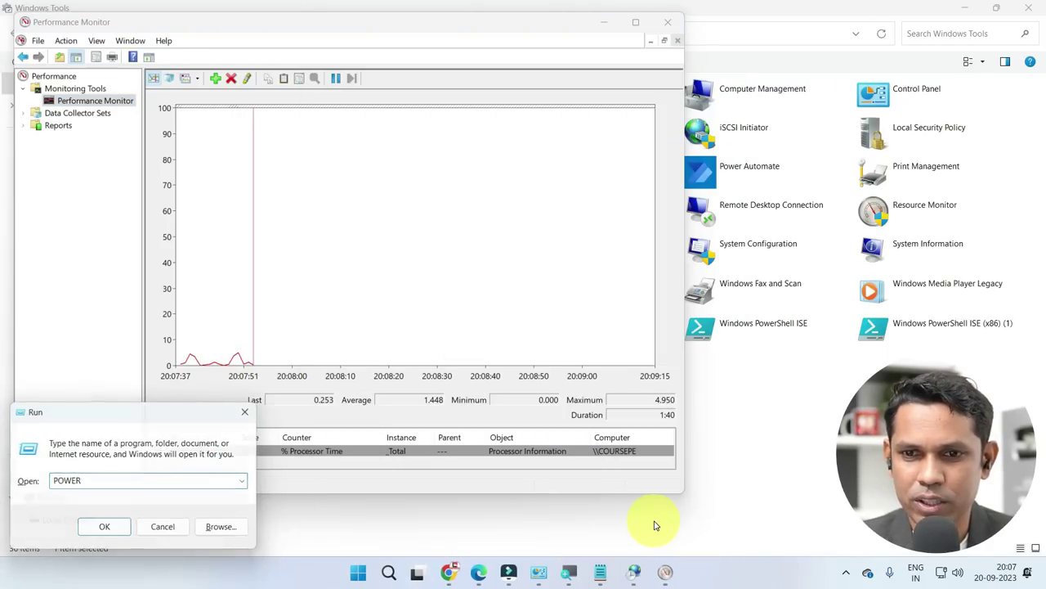
key("Escape")
- Search Windows for "POWER" and open the Global Store SALES Dashboard file in Power BI Desktop
key("super")
type("POWER")
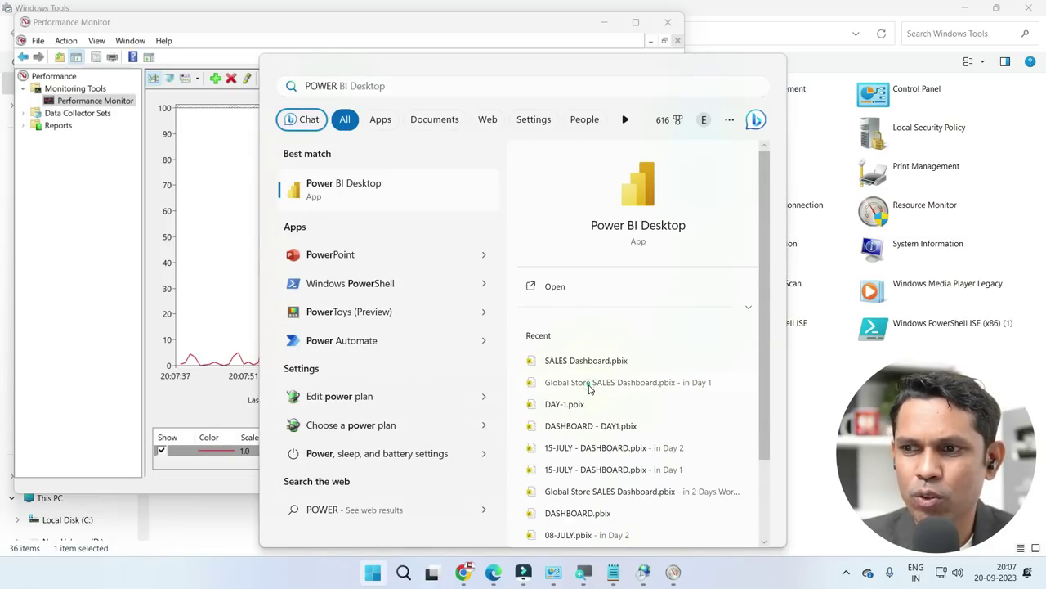
key("Escape")
left_click(278, 354)
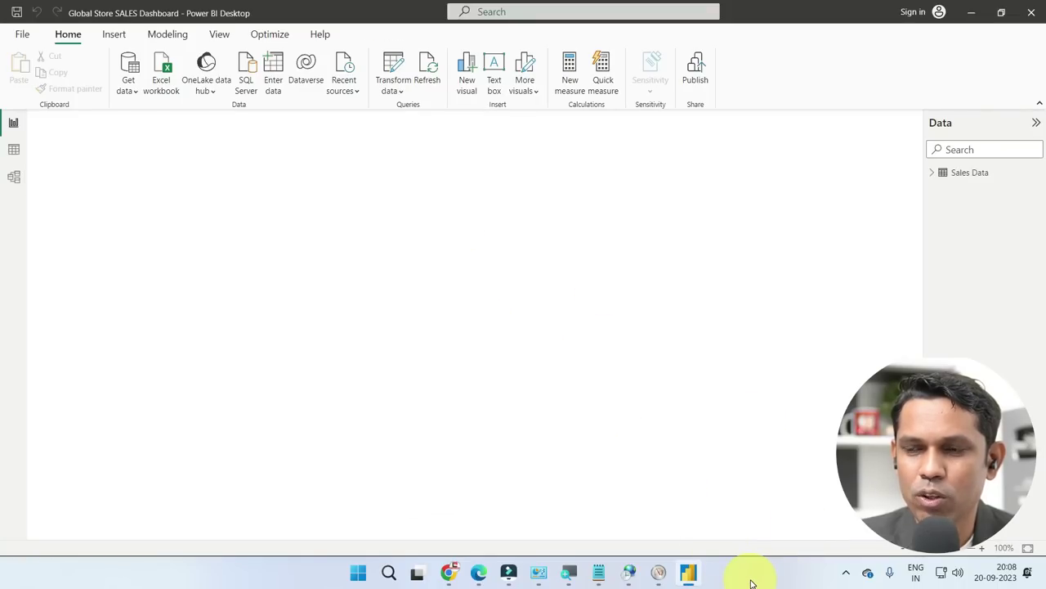
- Check the % Processor Time graph while the Power BI dashboard loads, and close both Power BI Desktop and Performance Monitor
left_click(658, 572)
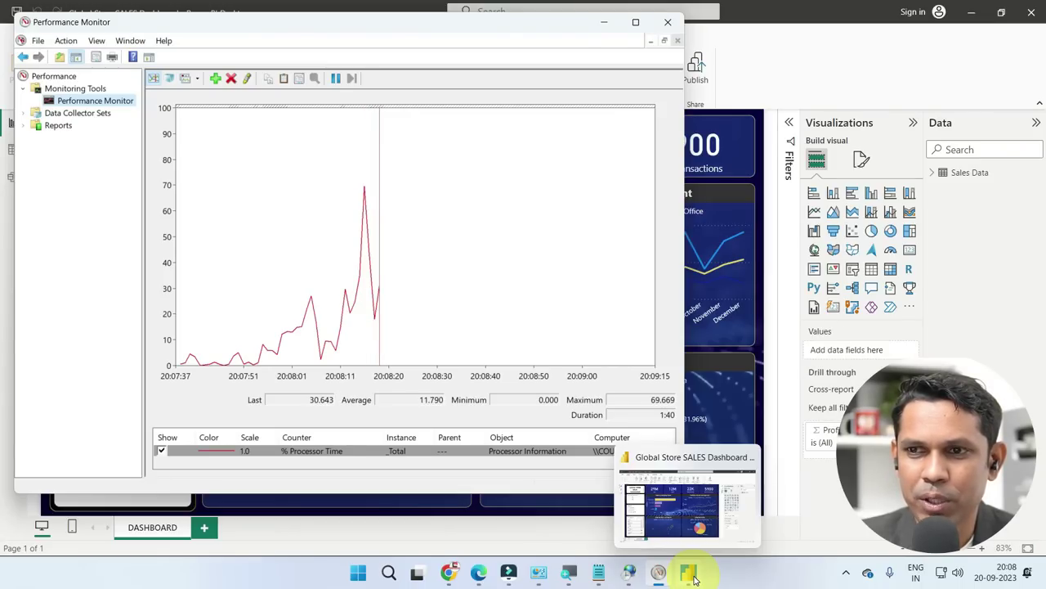
left_click(691, 574)
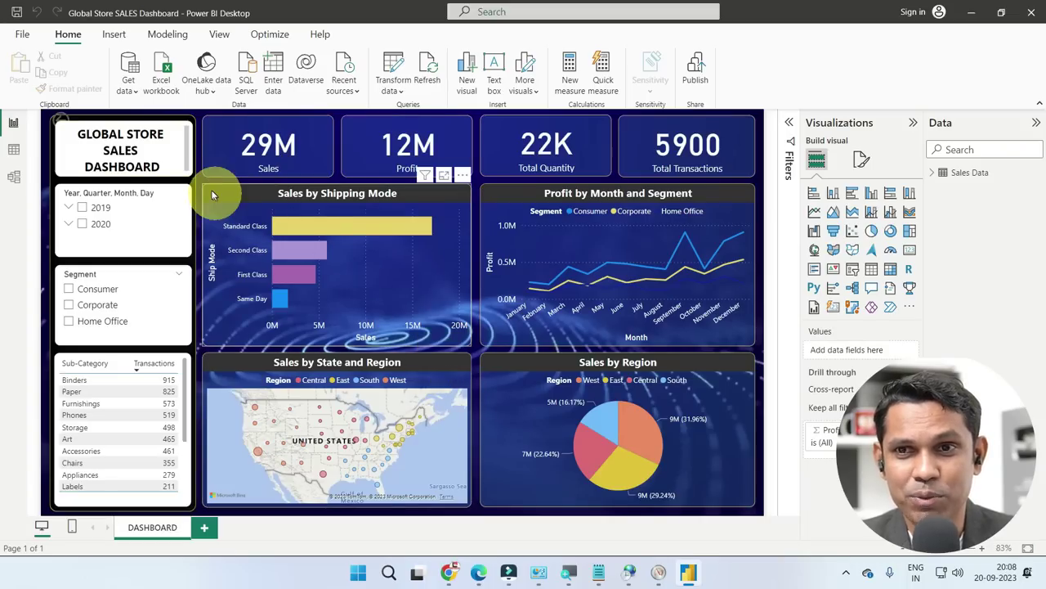
left_click(311, 236)
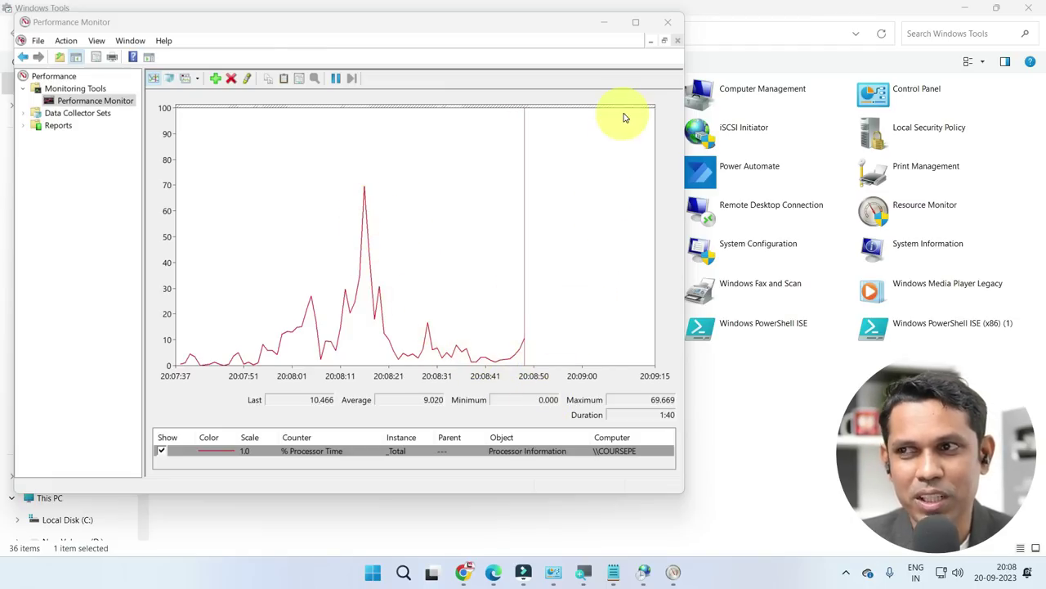
left_click(669, 20)
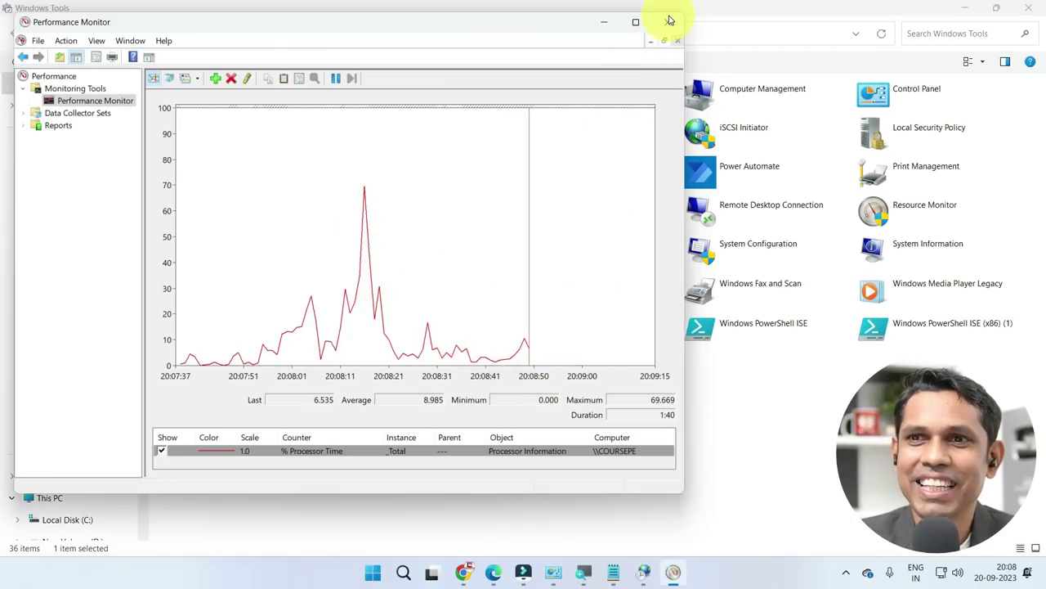
- Launch Power Automate from Windows Tools and close its window during the update download
left_click(750, 171)
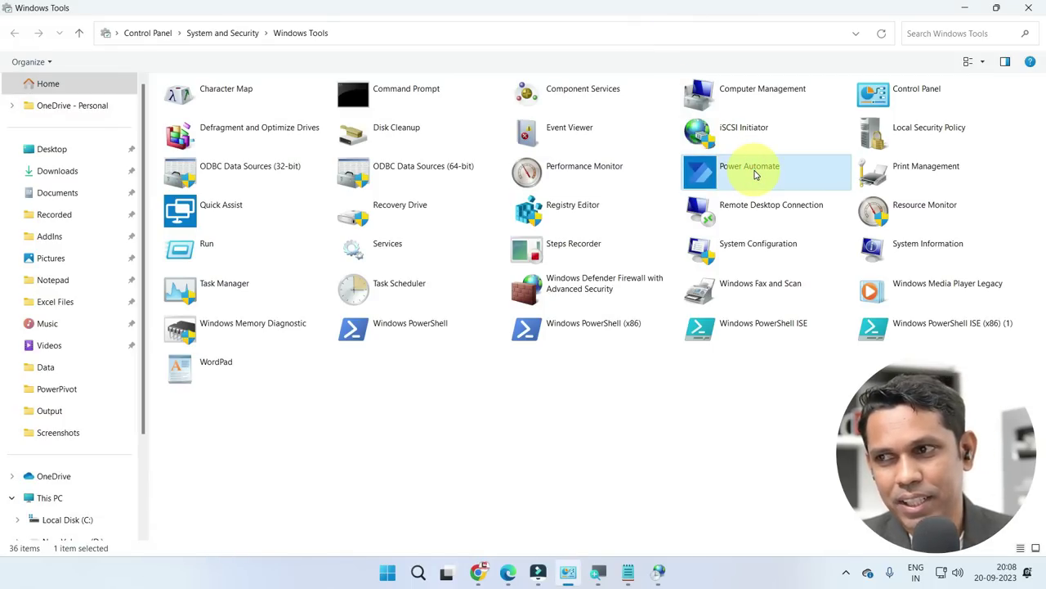
double_click(756, 174)
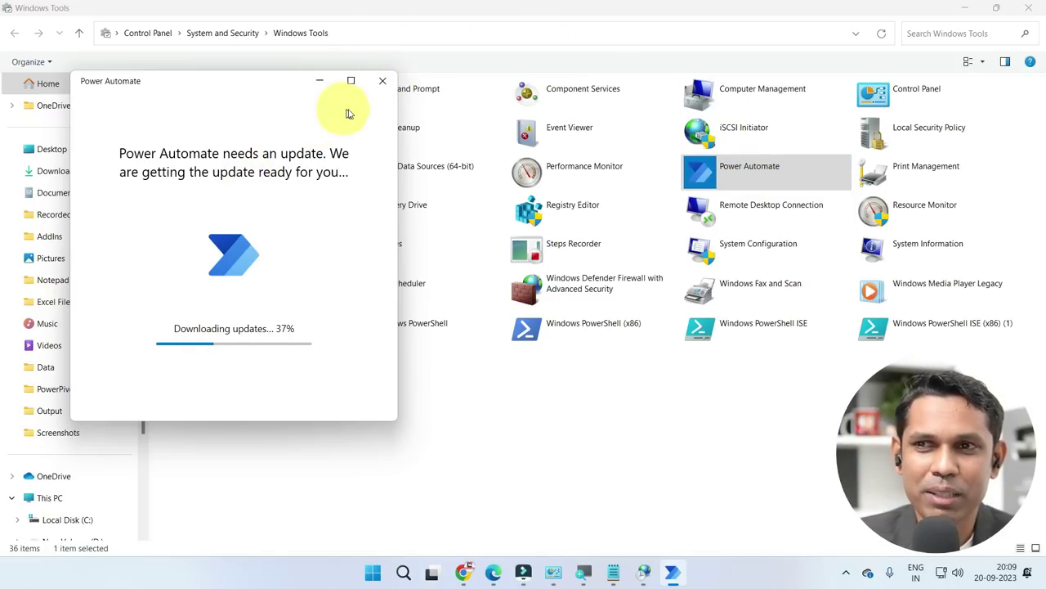
left_click(383, 82)
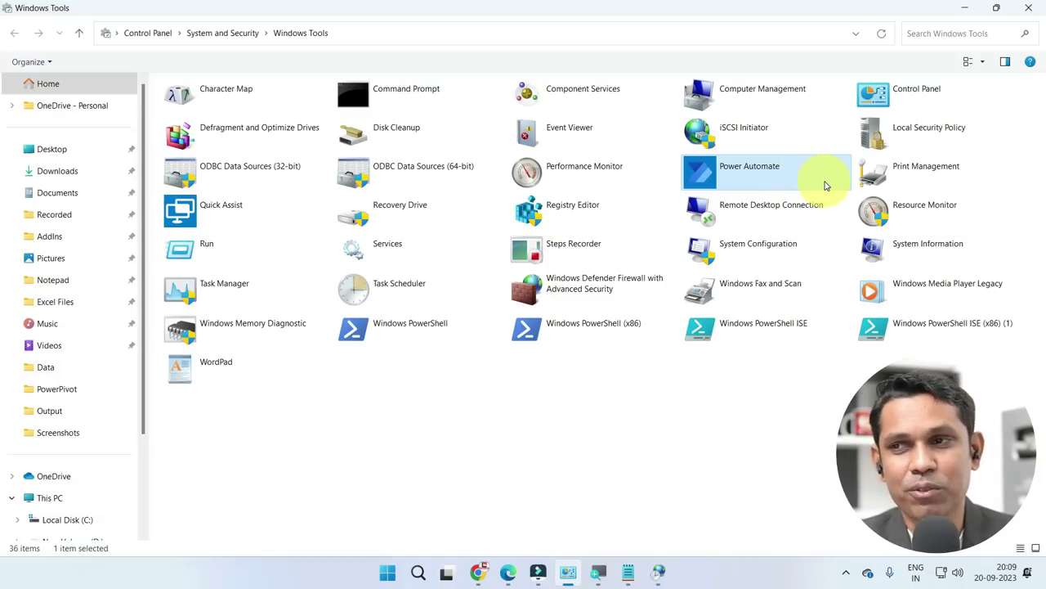
- Open Print Management and list All Printers under Custom Filters
left_click(927, 176)
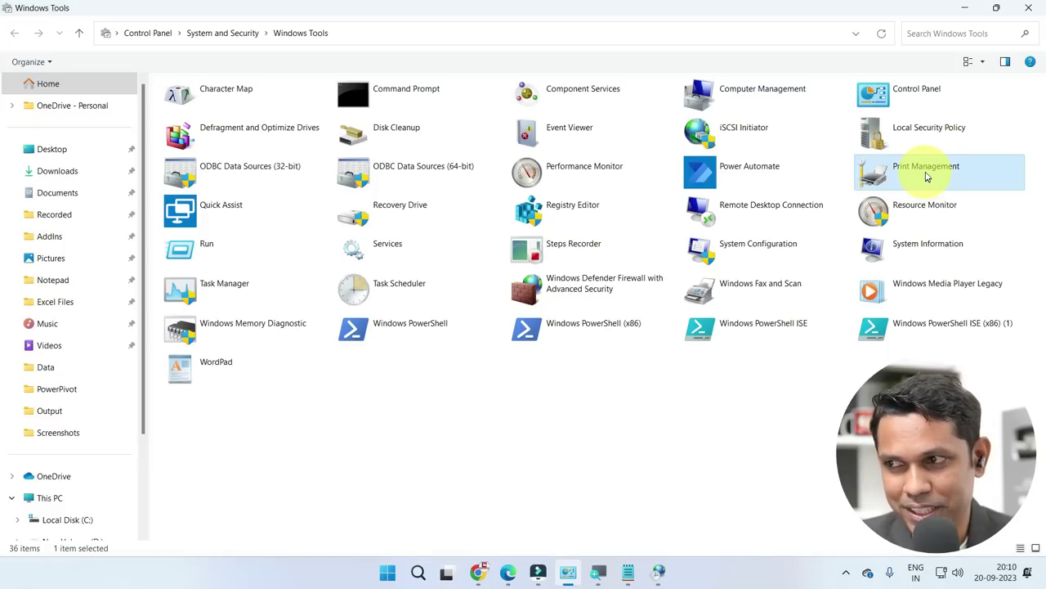
double_click(927, 176)
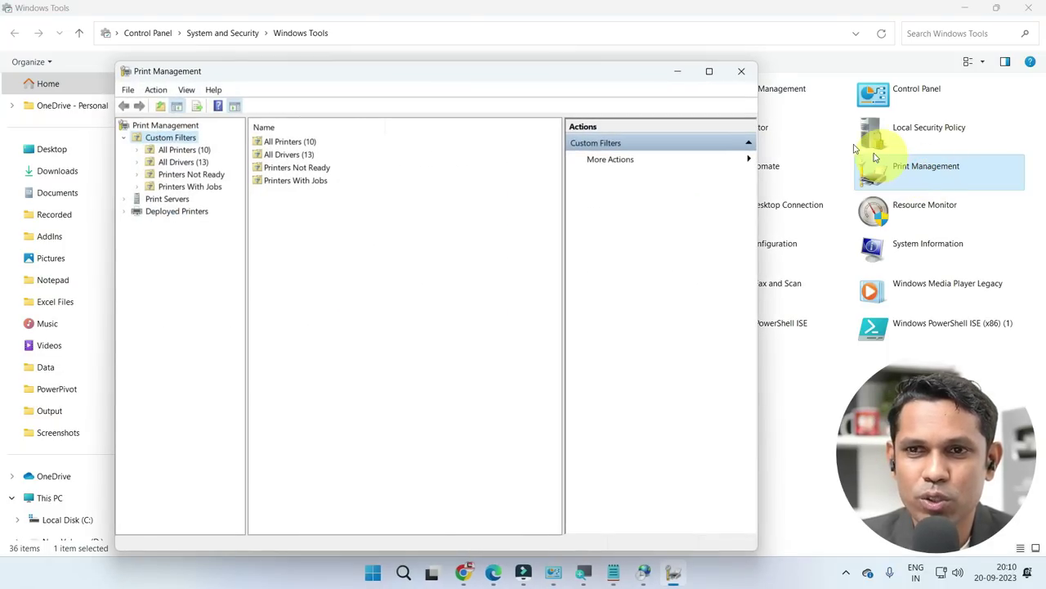
left_click(168, 150)
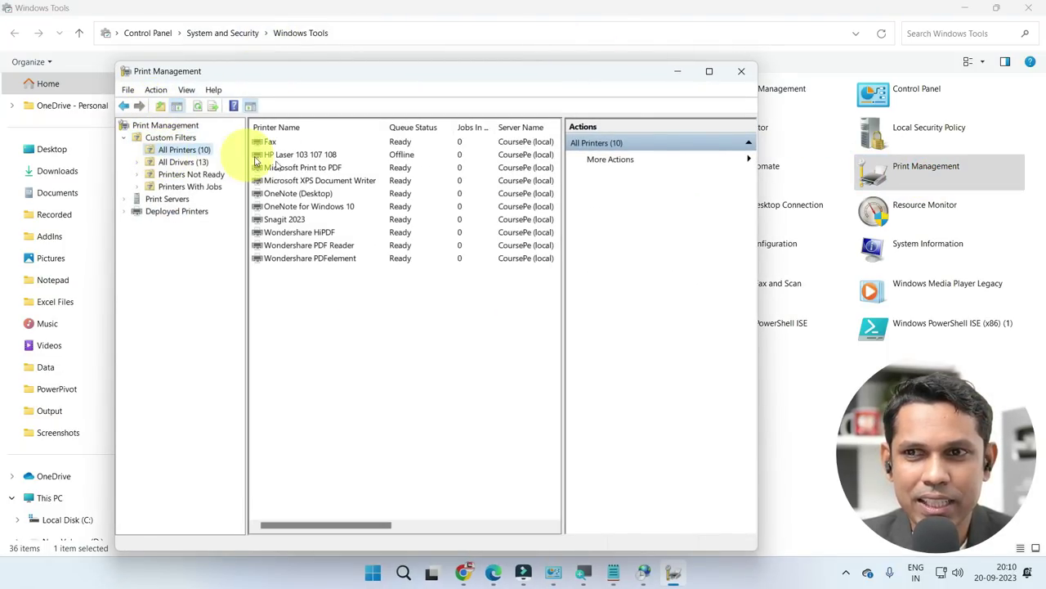
- View the printer queue of the HP Laser 103 107 108, and close the queue and Print Management
left_click(296, 157)
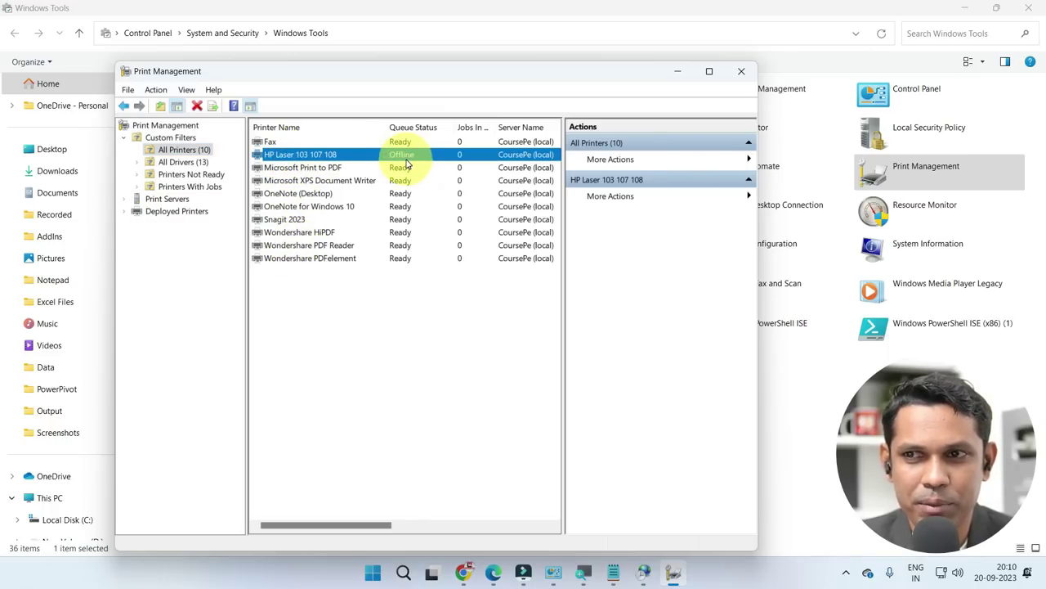
right_click(342, 159)
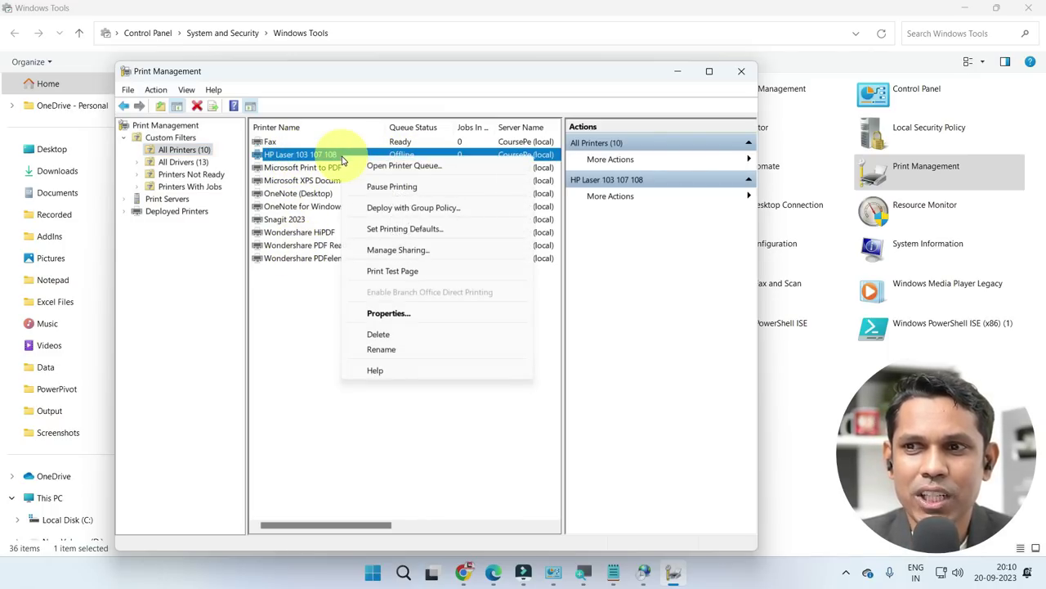
left_click(396, 167)
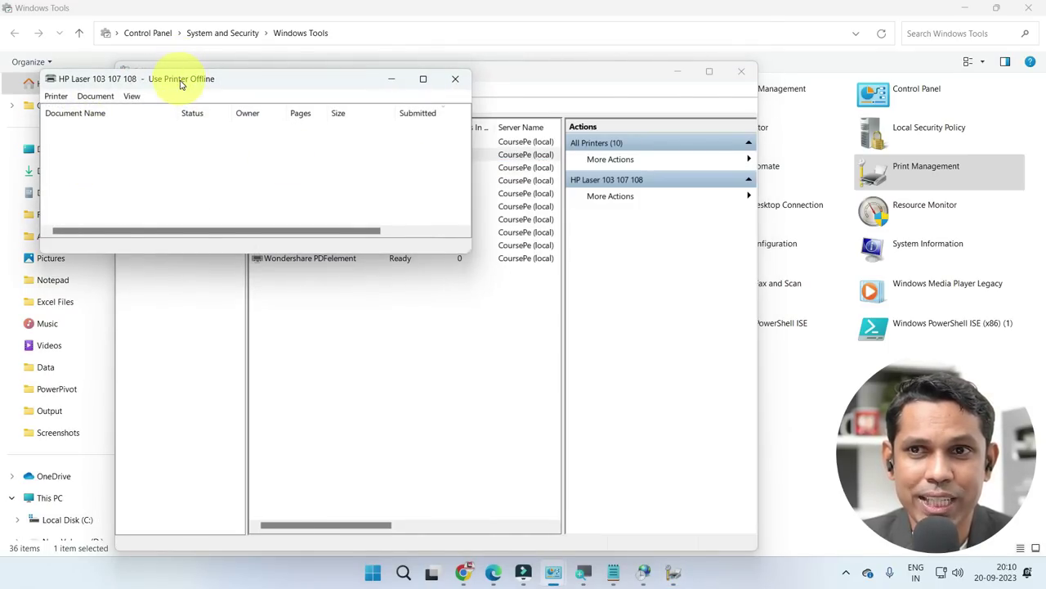
left_click_drag(183, 82, 348, 120)
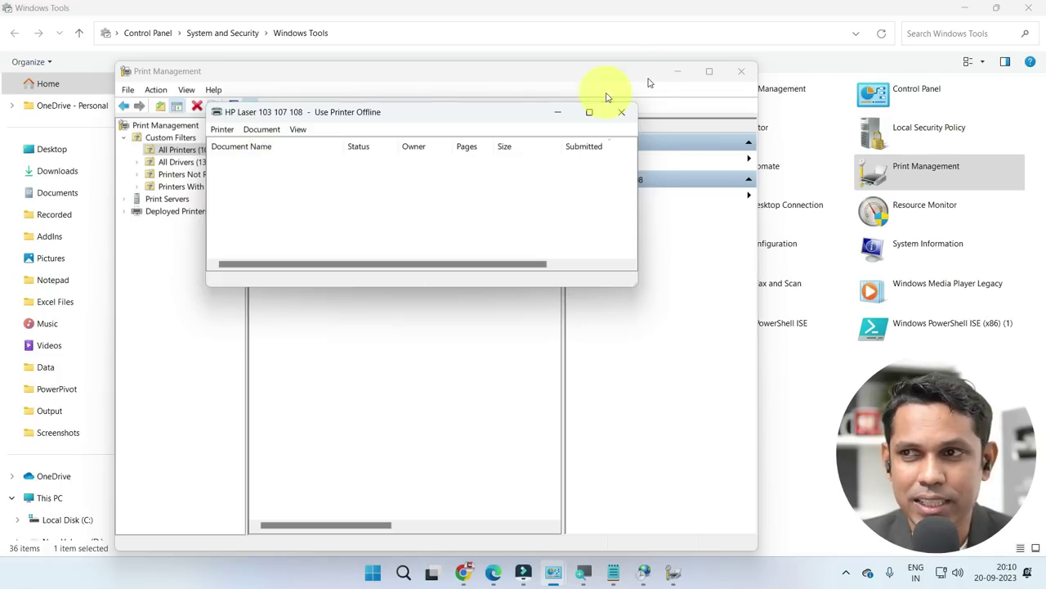
left_click(621, 114)
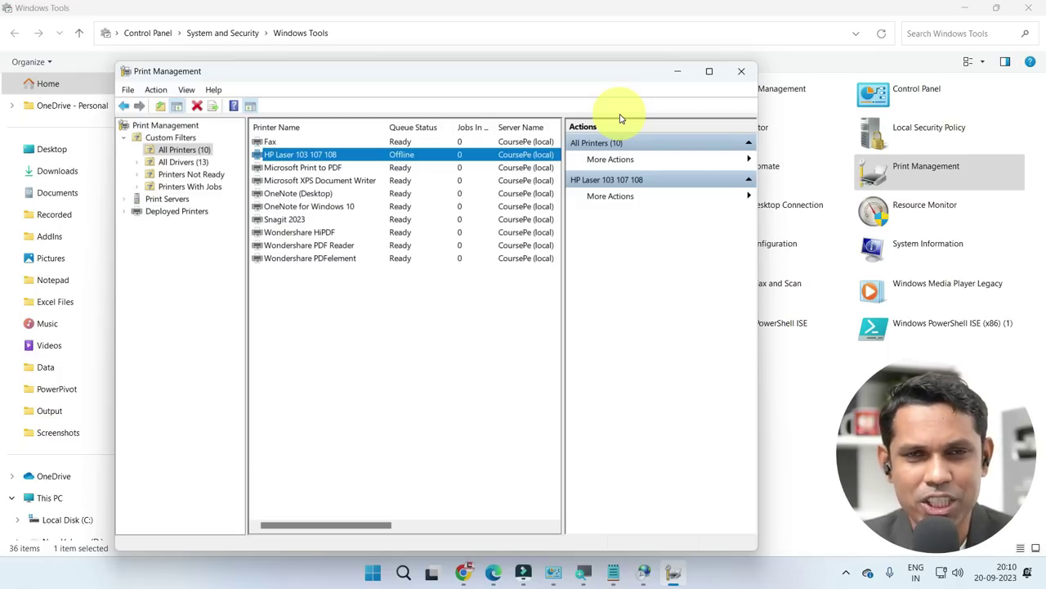
left_click(740, 72)
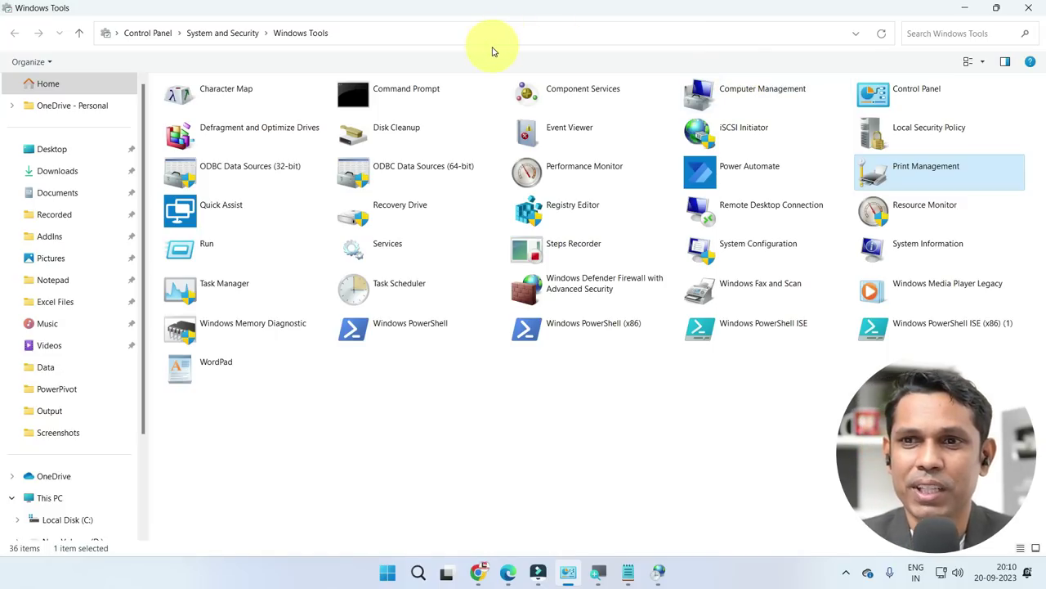
- Try to launch Quick Assist from Windows Tools and dismiss the resulting dialog
left_click(239, 217)
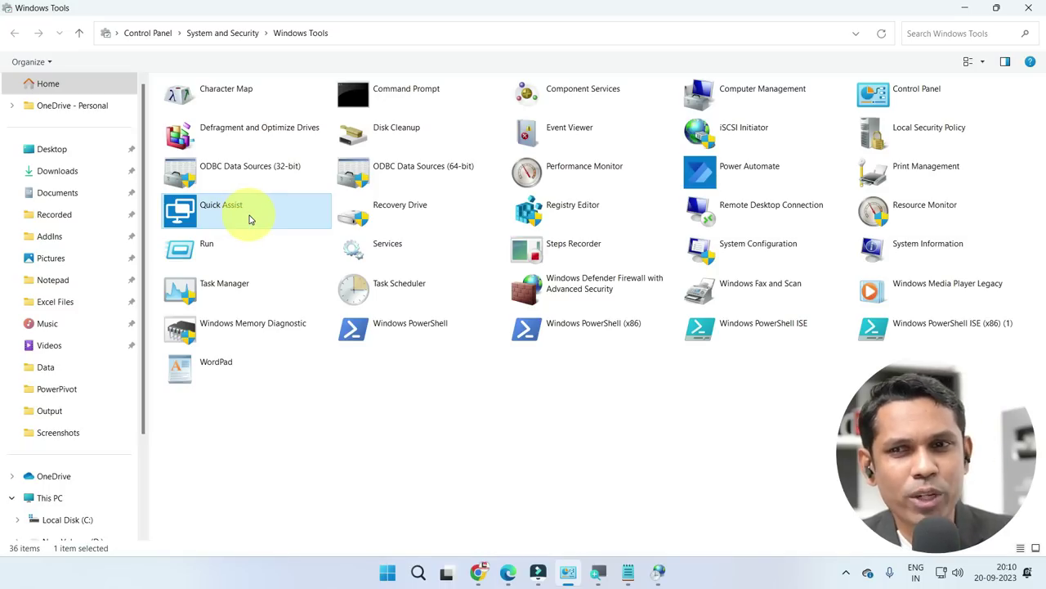
double_click(250, 217)
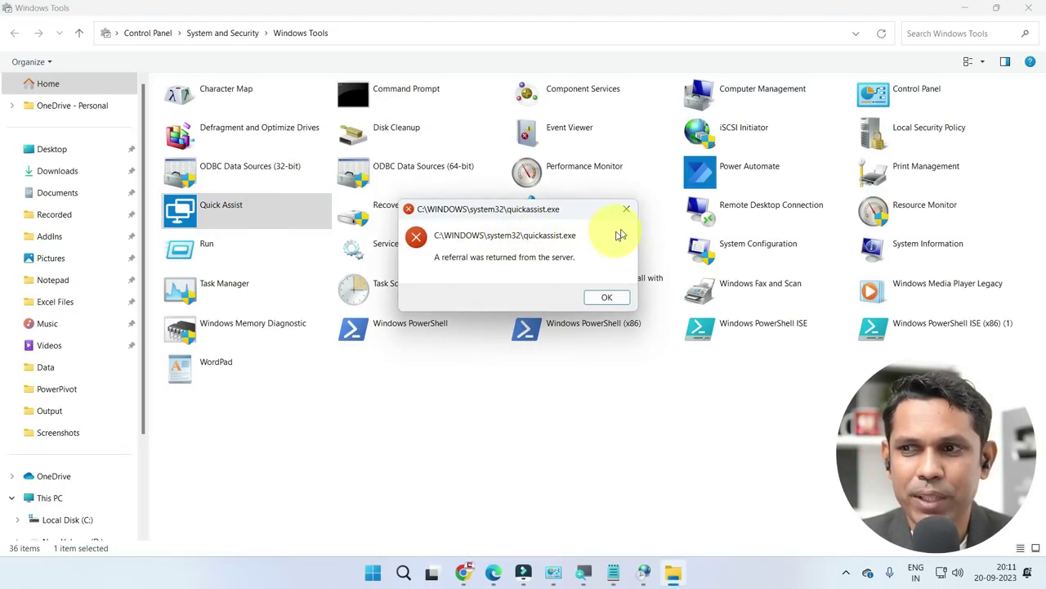
left_click(623, 212)
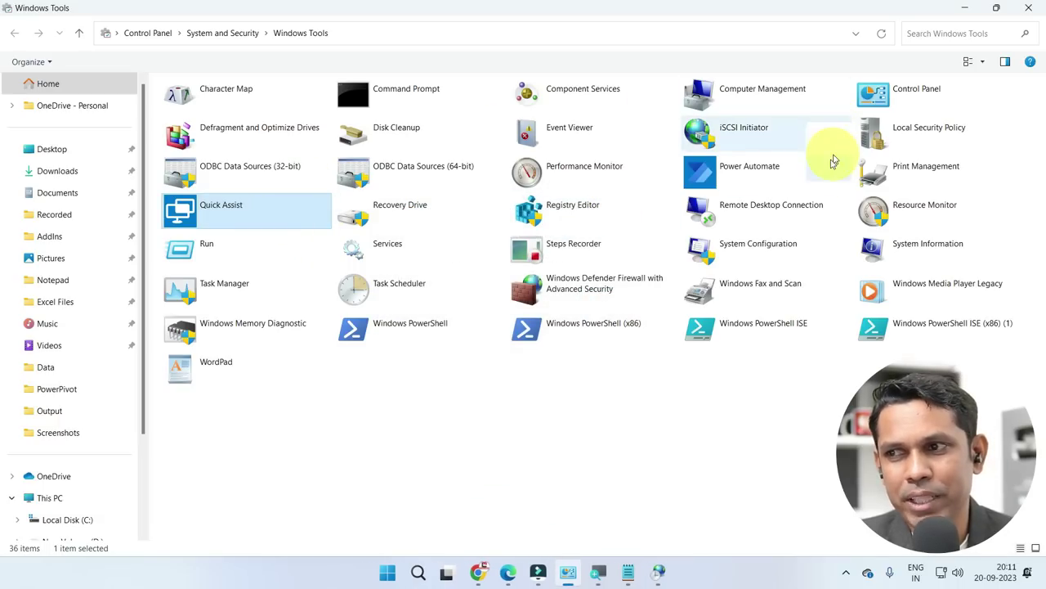
- Open Remote Desktop Connection to view its connection window, and close it without connecting
left_click(781, 212)
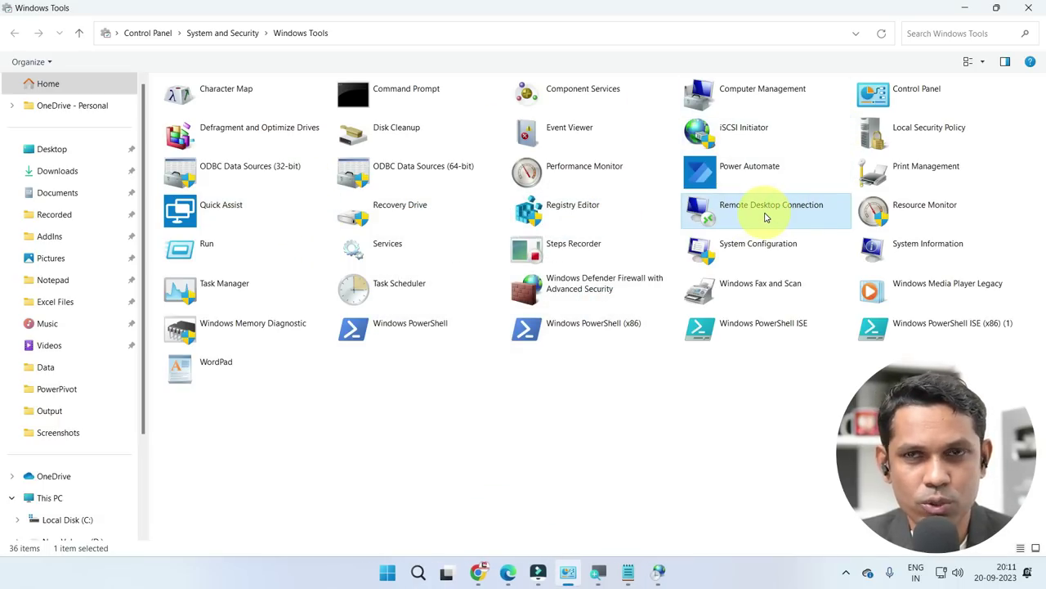
double_click(766, 217)
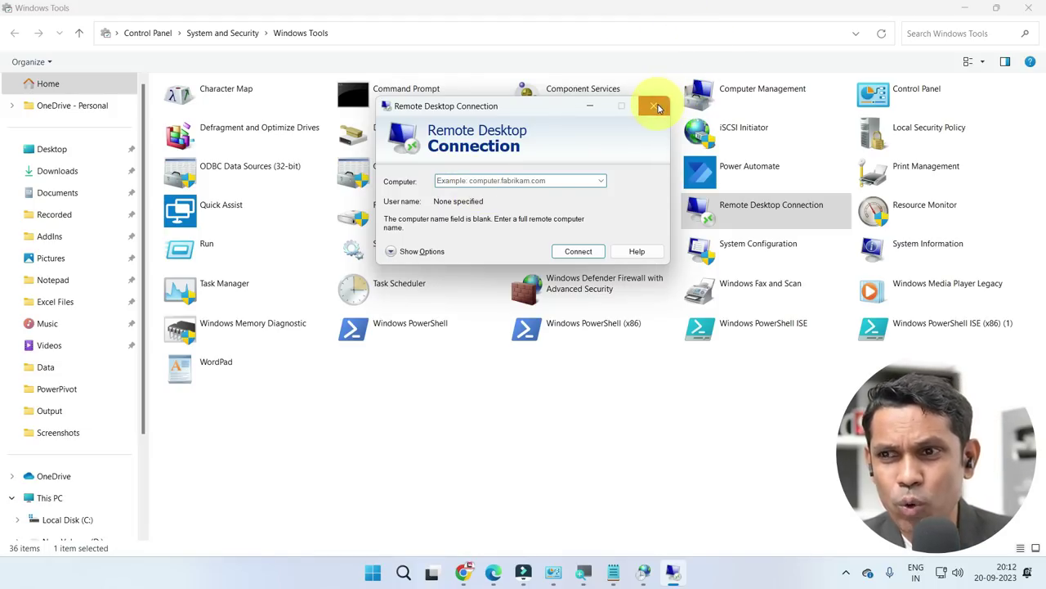
left_click(656, 105)
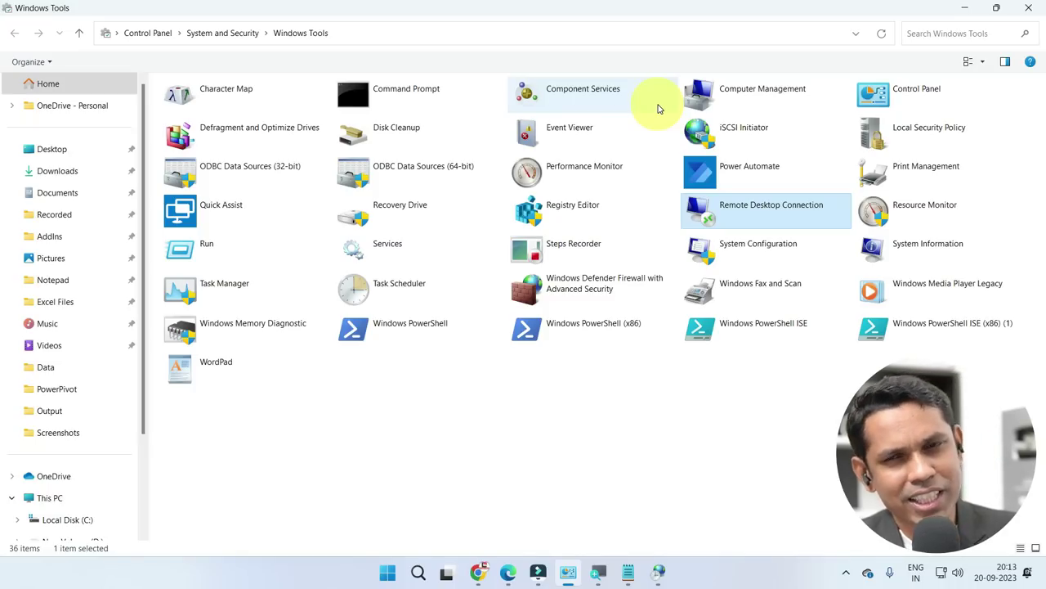
- Open Resource Monitor, view its Overview of CPU, disk, network and memory usage, and close it
double_click(939, 217)
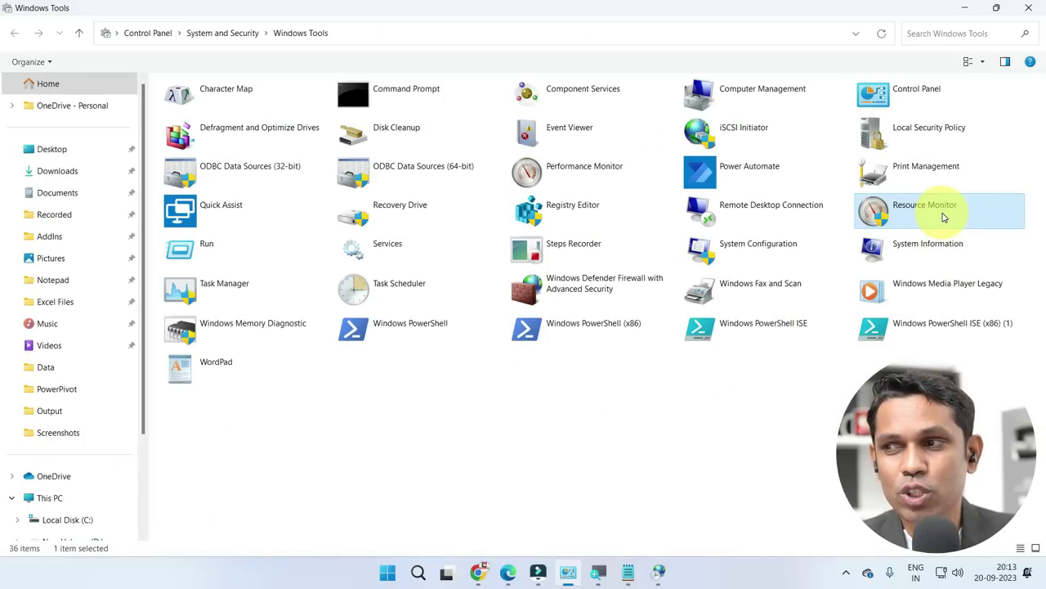
double_click(944, 217)
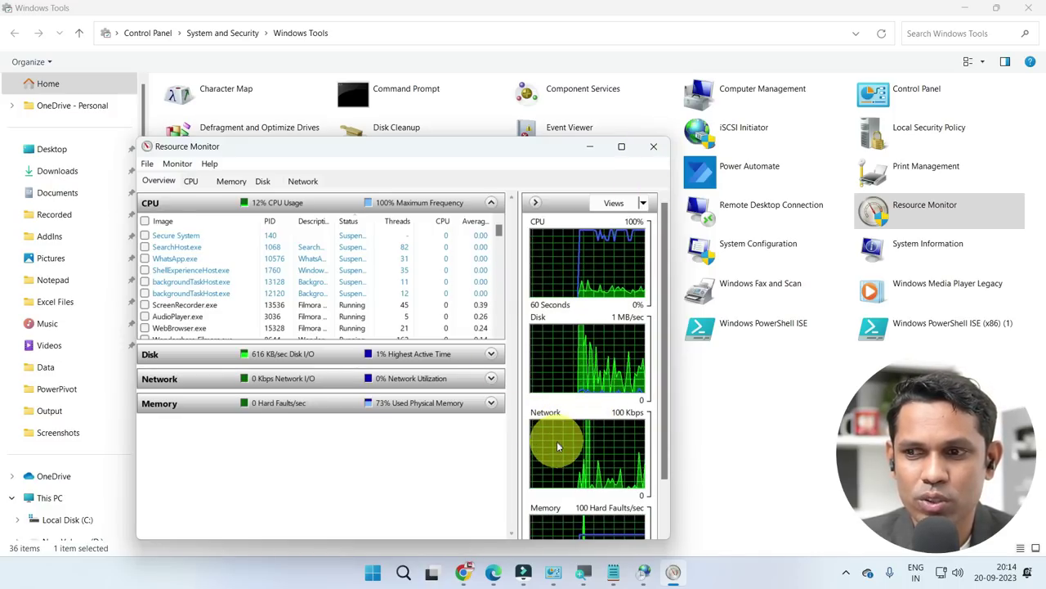
left_click(653, 145)
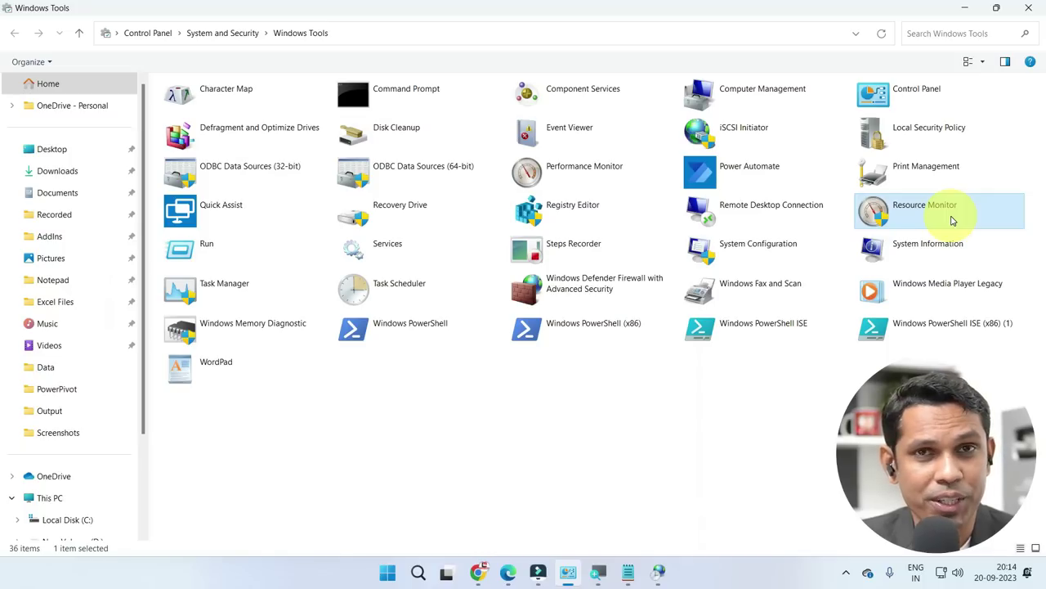
- Open the Run dialog from Windows Tools and close it without running anything
left_click(233, 259)
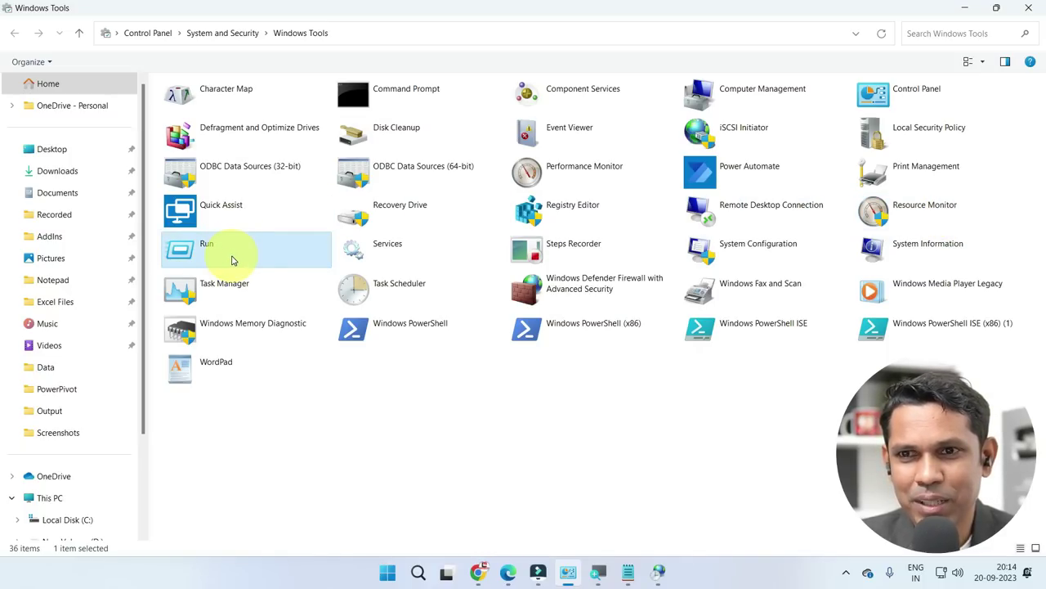
double_click(233, 259)
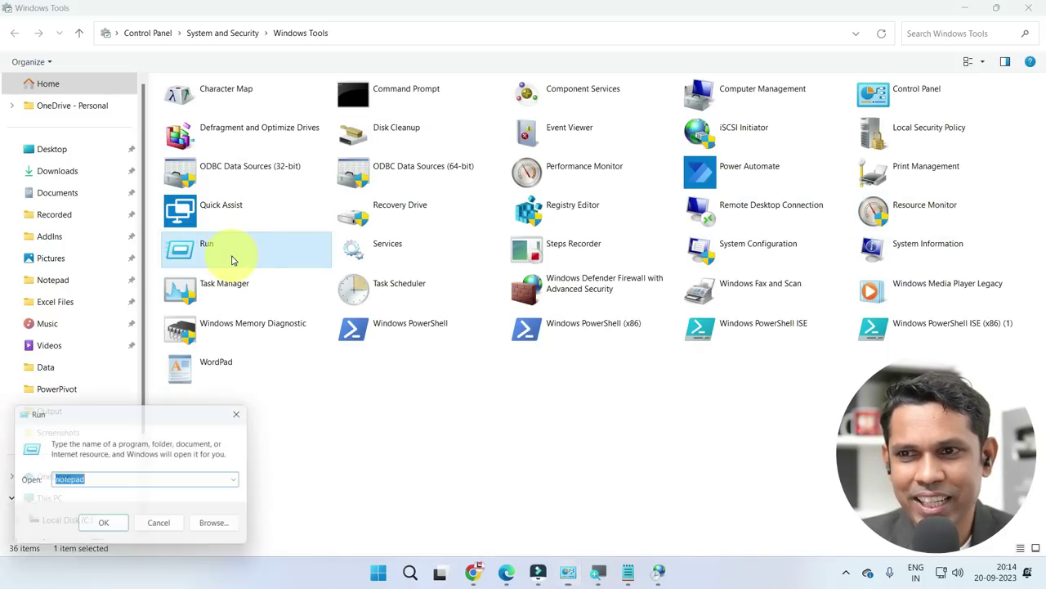
left_click(245, 412)
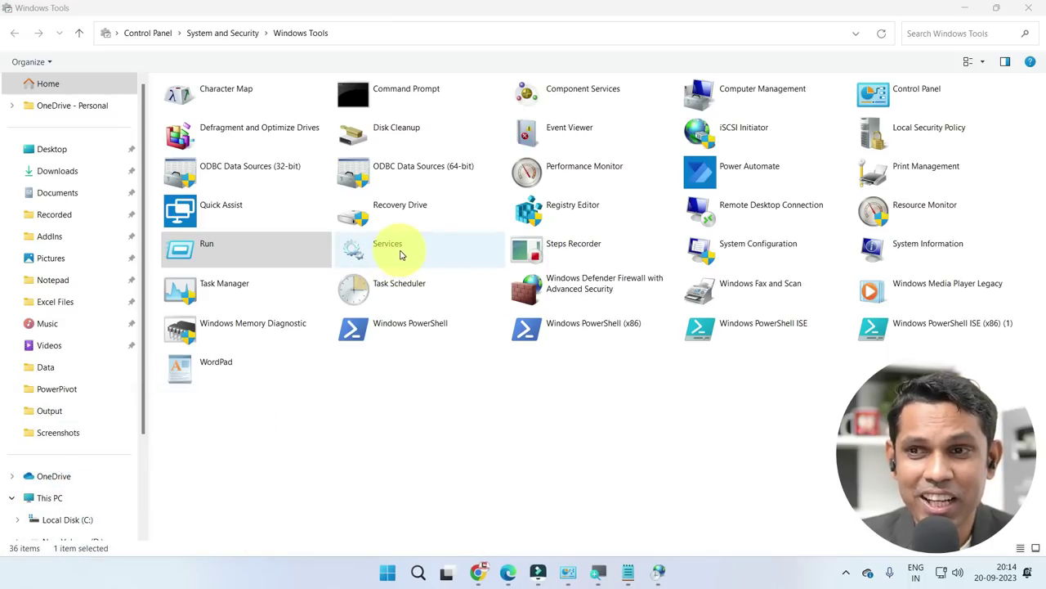
- Open Services and view the descriptions of Adobe Acrobat Update Service and Microsoft Passport Container while browsing the service list
double_click(399, 256)
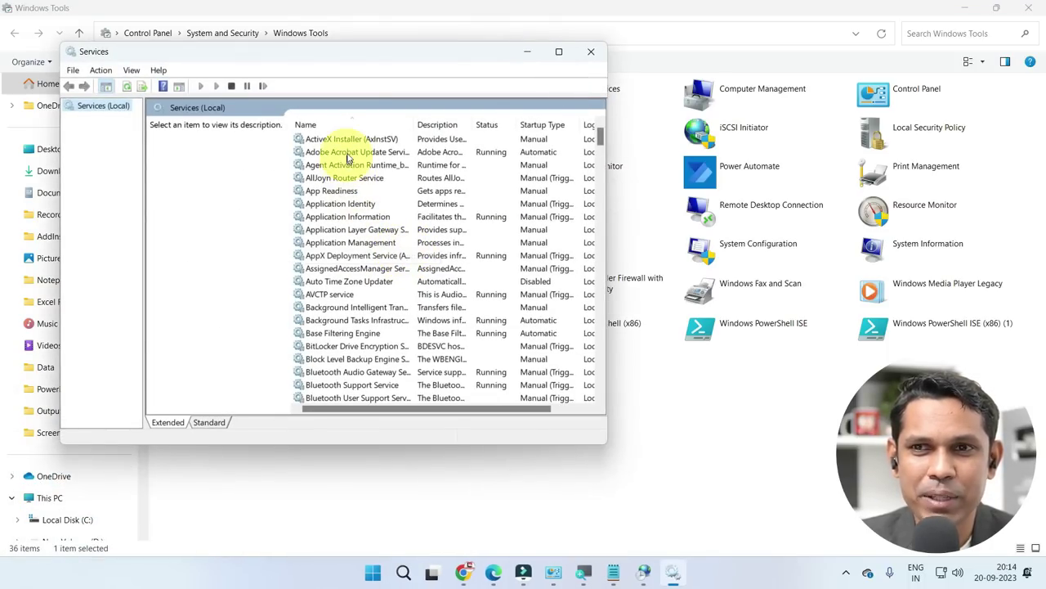
left_click(346, 152)
scroll(352, 214, "down", 9)
scroll(357, 220, "down", 20)
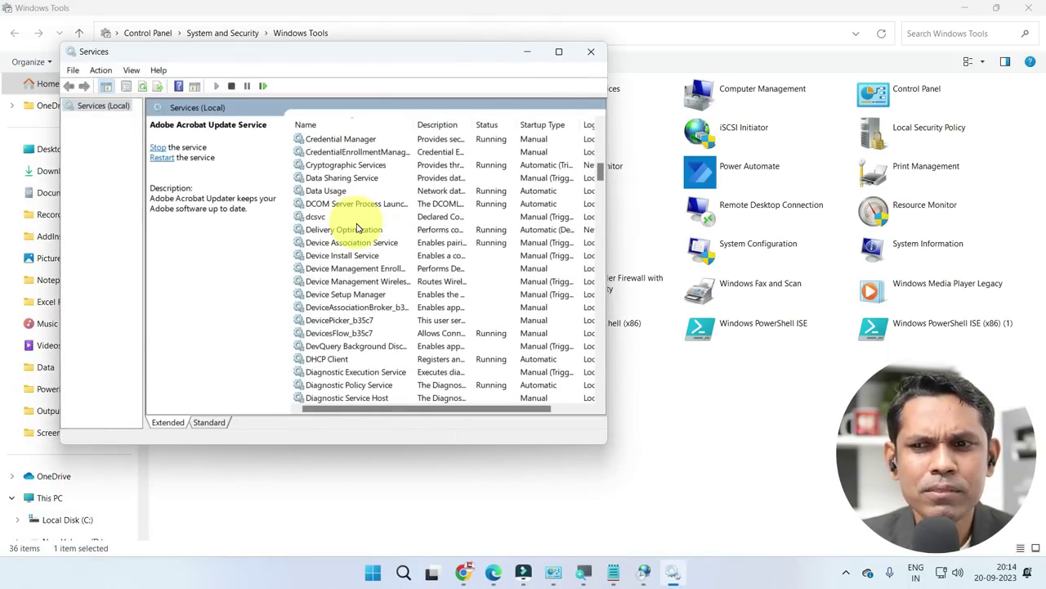
scroll(363, 253, "down", 7)
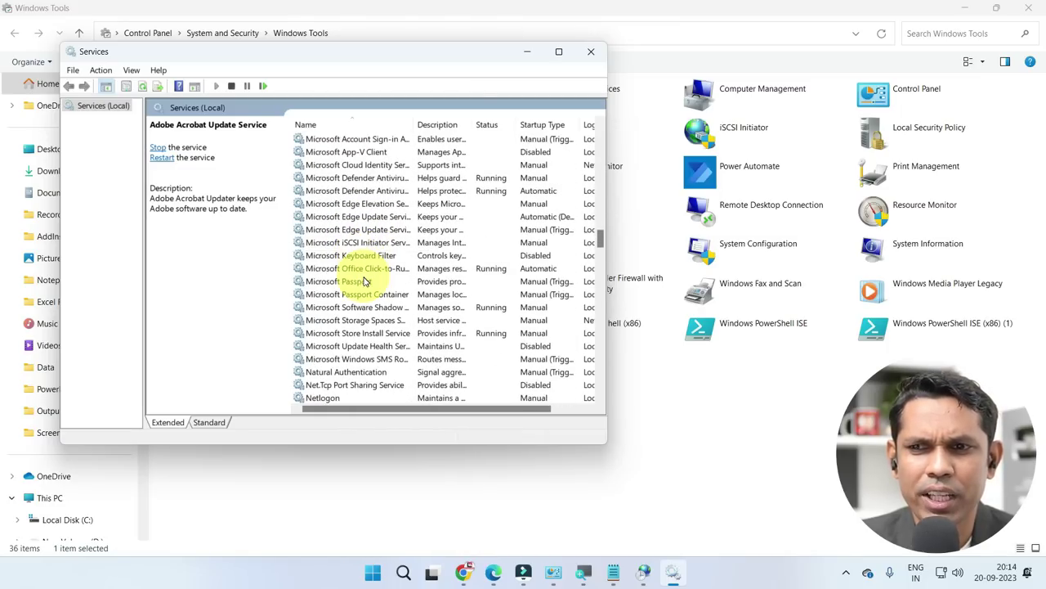
left_click(356, 294)
scroll(357, 296, "down", 10)
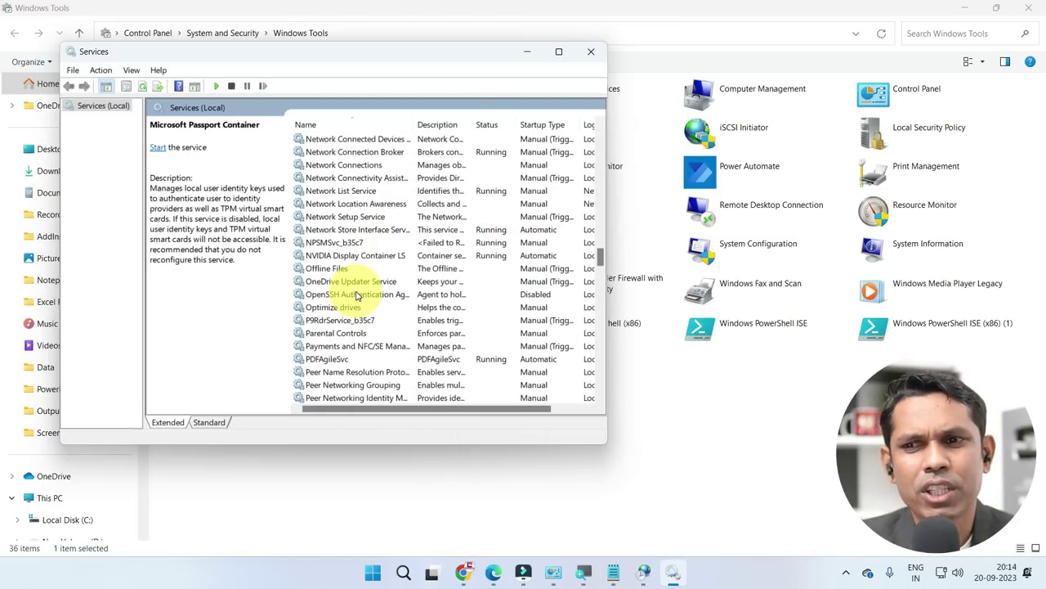
- View the actions available for the Pen Service and the description of Plug and Play, and close Services
left_click(356, 296)
right_click(358, 297)
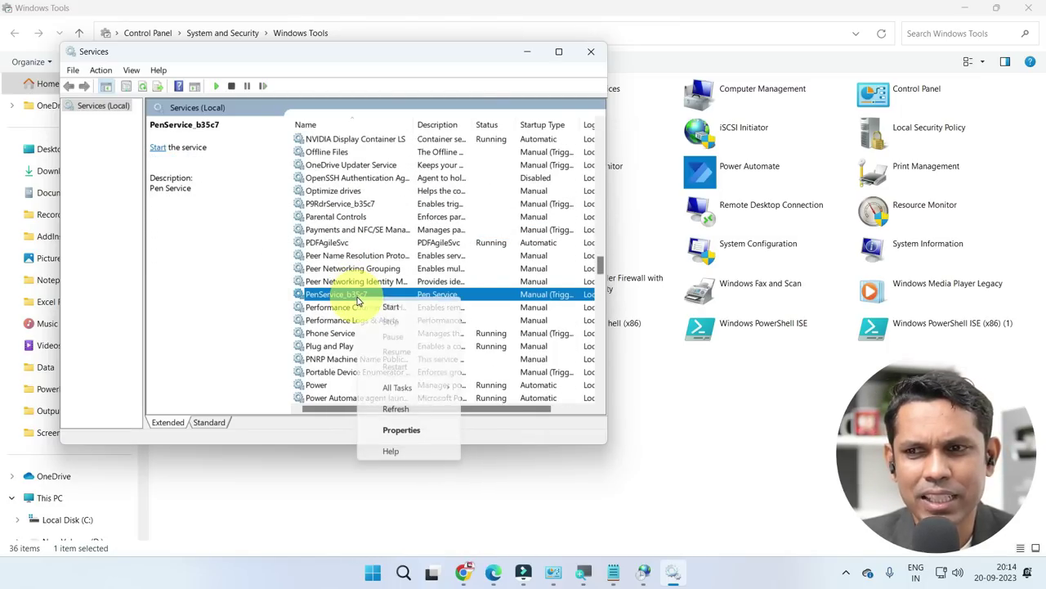
left_click(352, 345)
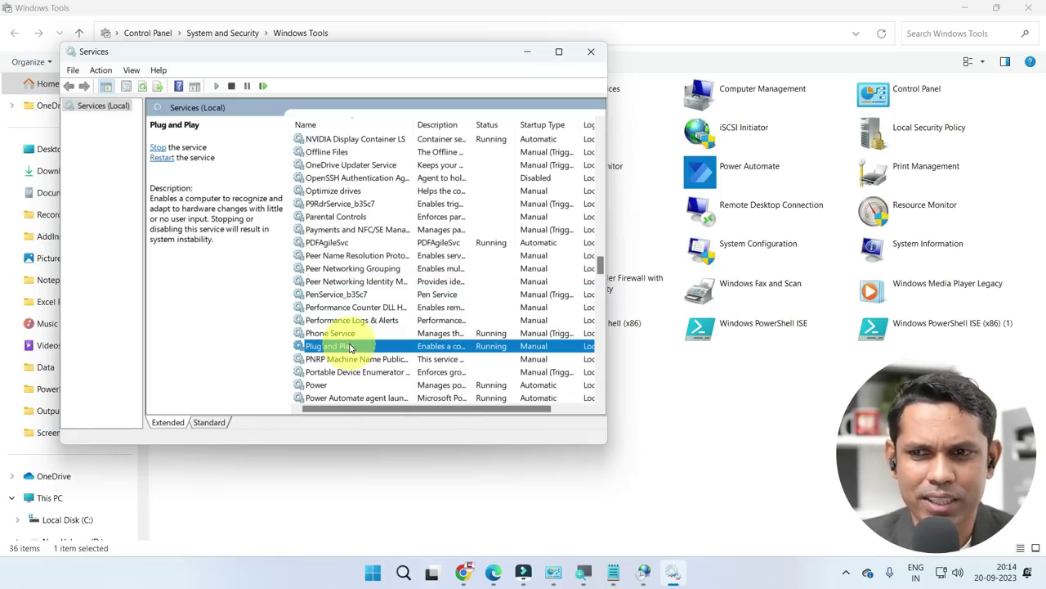
scroll(357, 346, "down", 11)
scroll(355, 346, "down", 3)
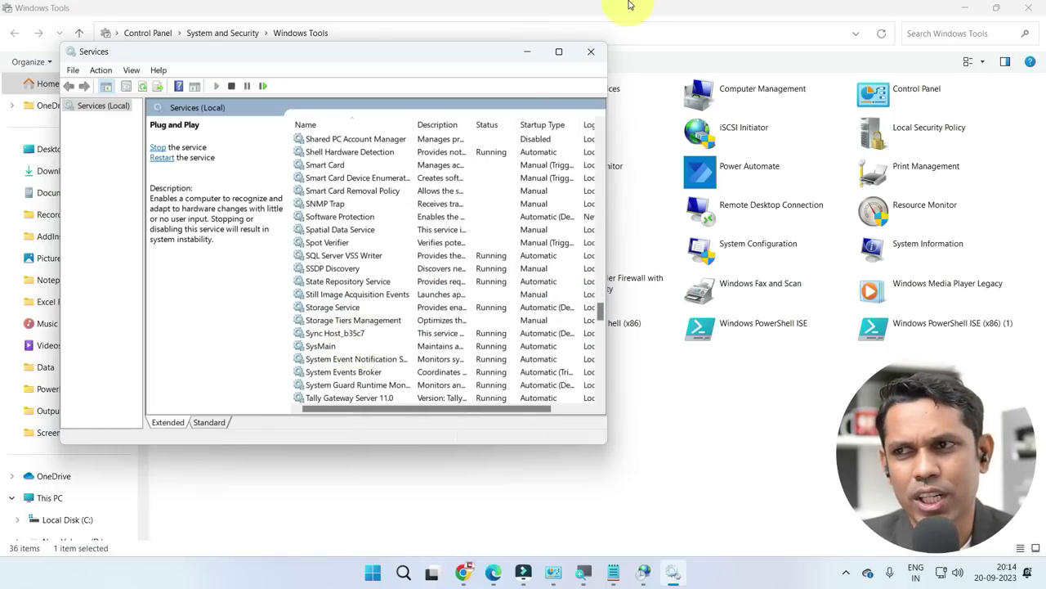
left_click(591, 51)
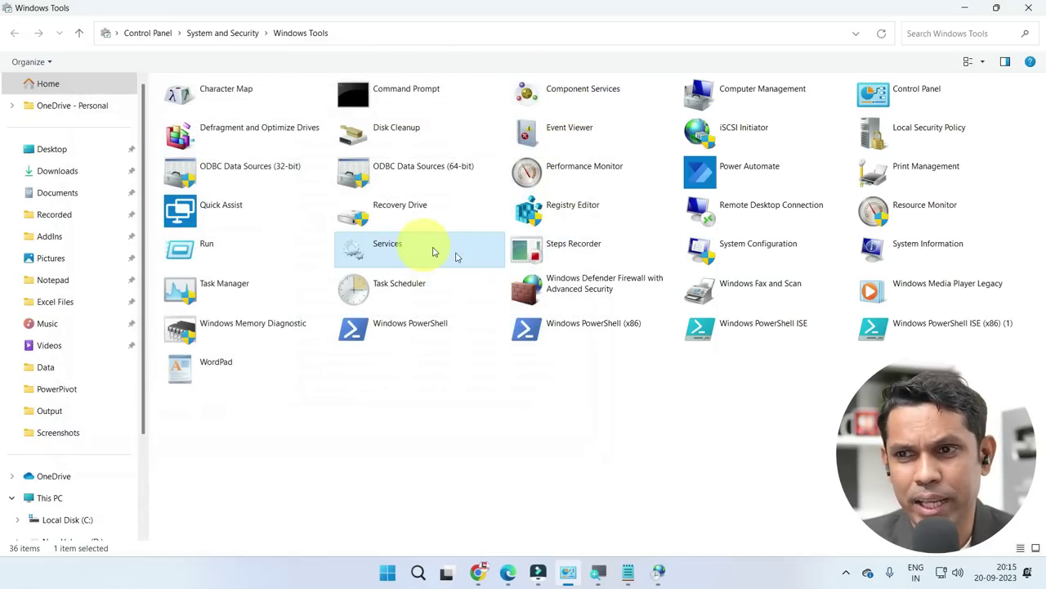
- Open Steps Recorder from Windows Tools and start a new recording
left_click(591, 252)
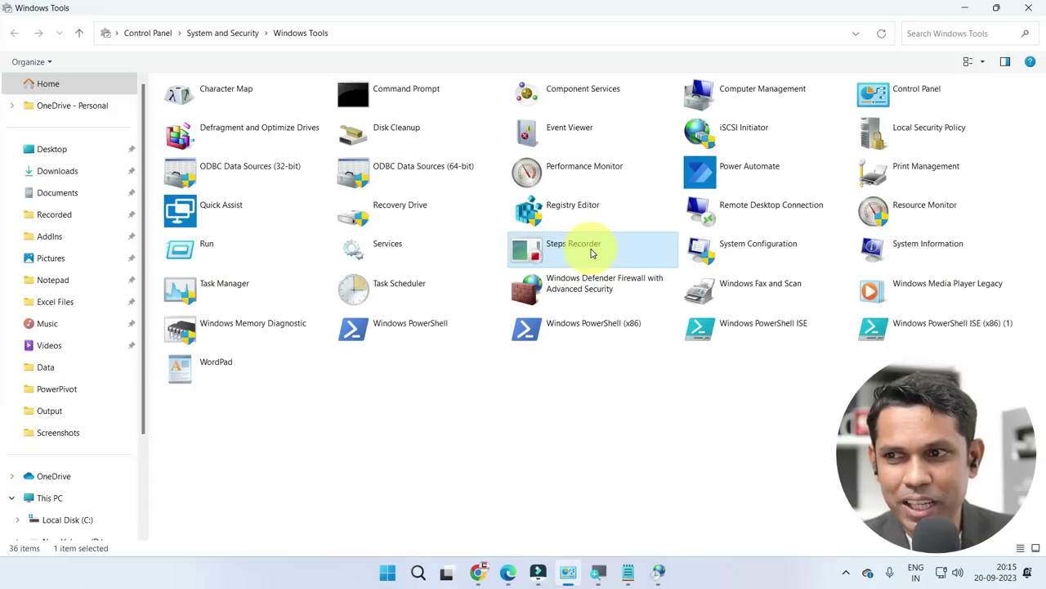
double_click(594, 253)
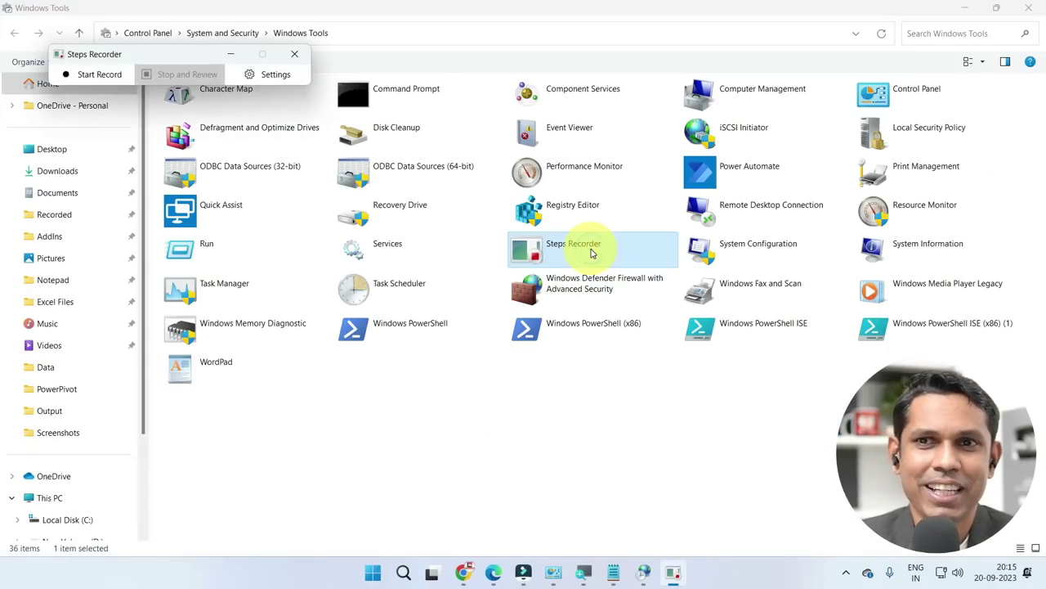
left_click(100, 74)
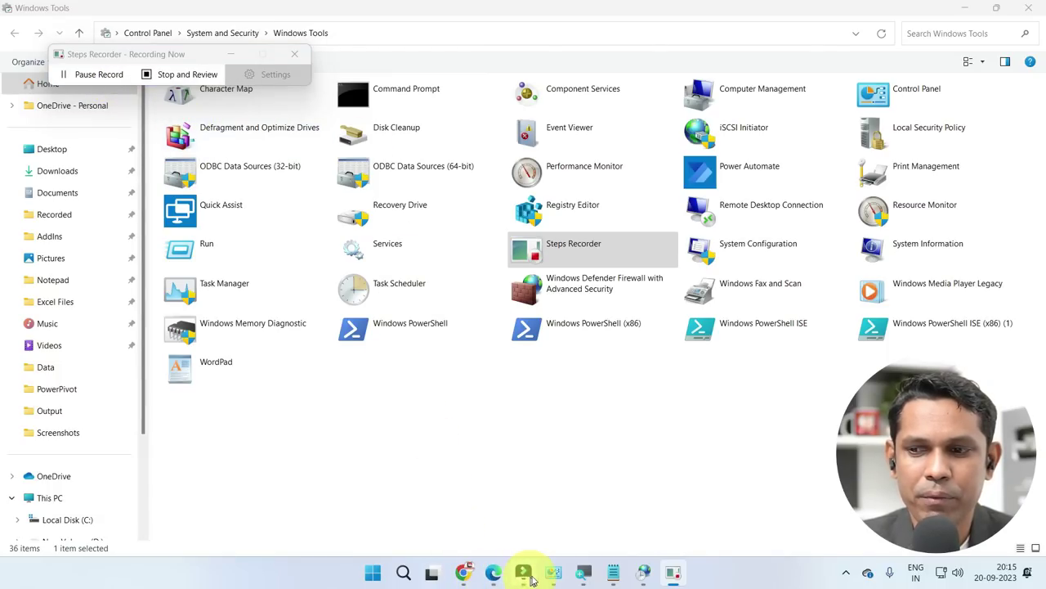
- Record launching Edge from Start and closing it, and stop the recording for review
mouse_move(558, 578)
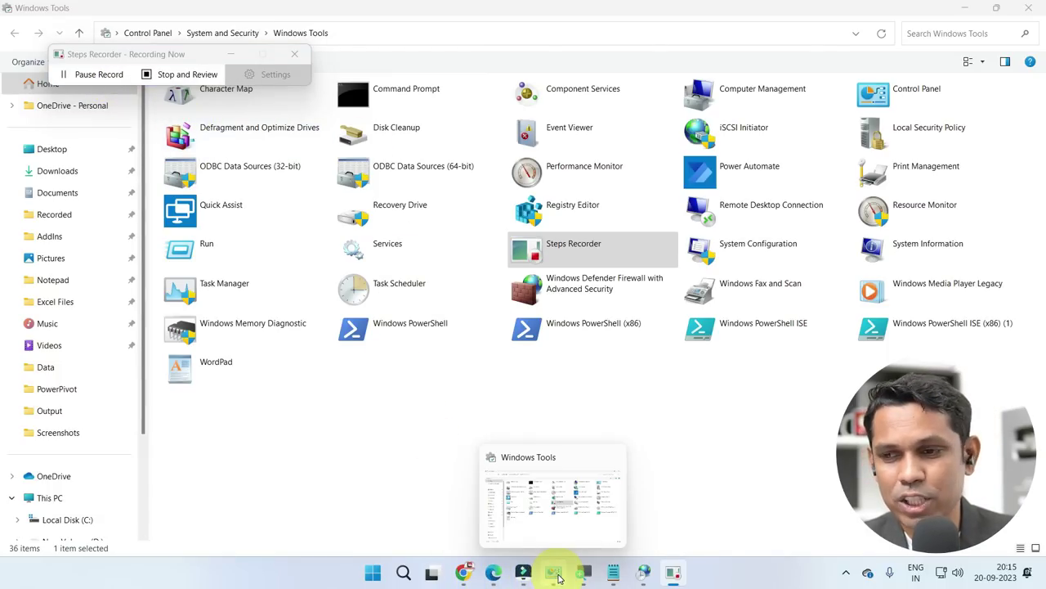
left_click(374, 570)
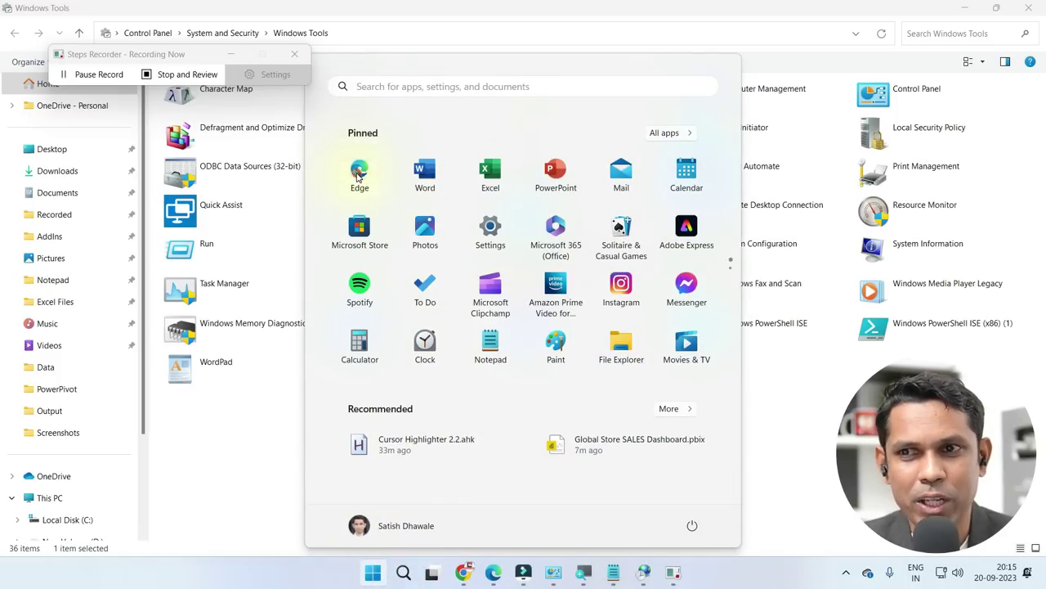
left_click(357, 173)
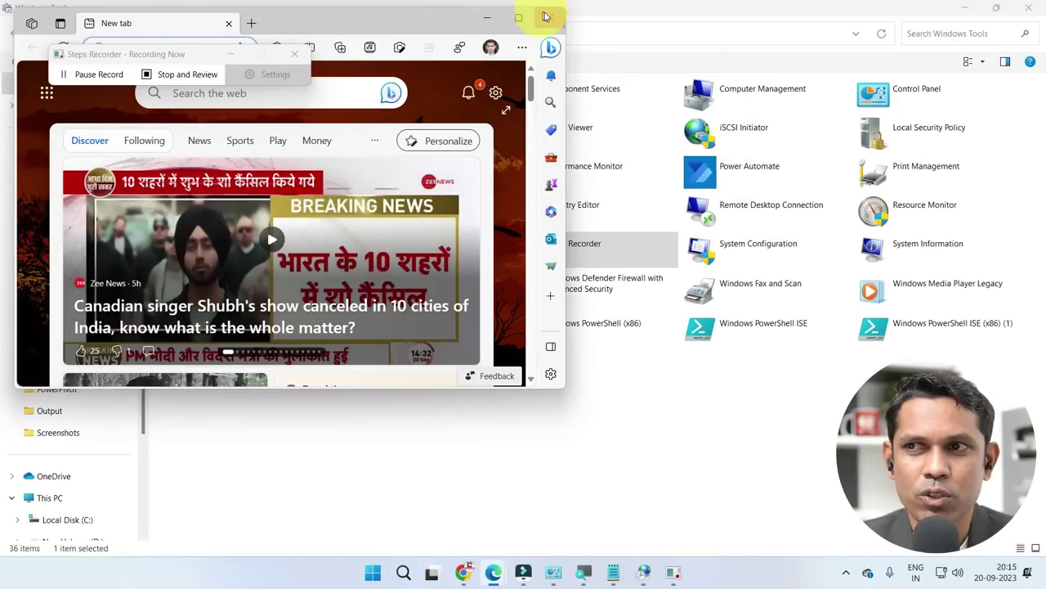
left_click(552, 18)
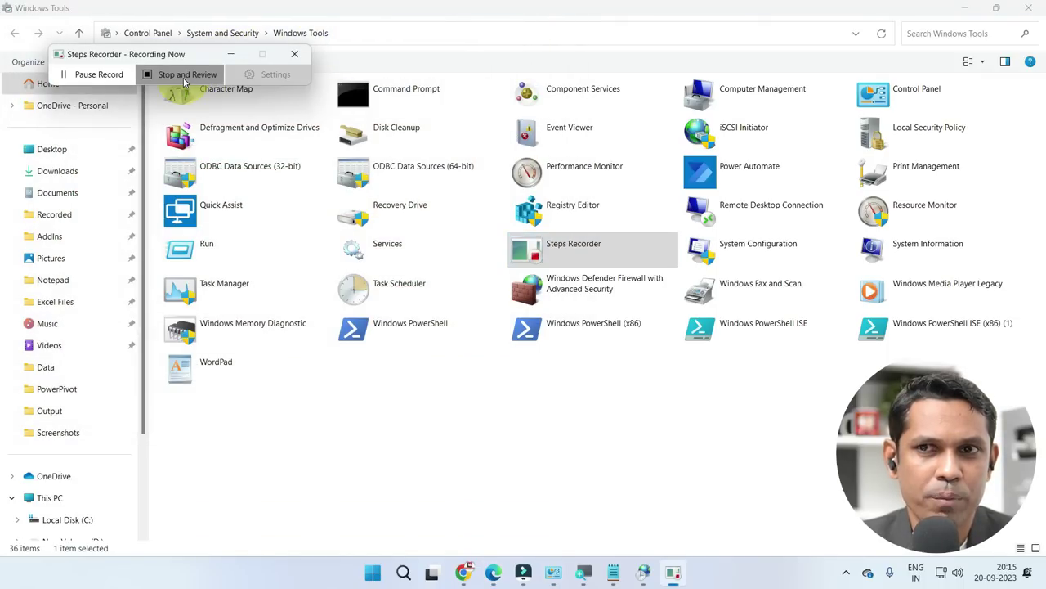
left_click(186, 79)
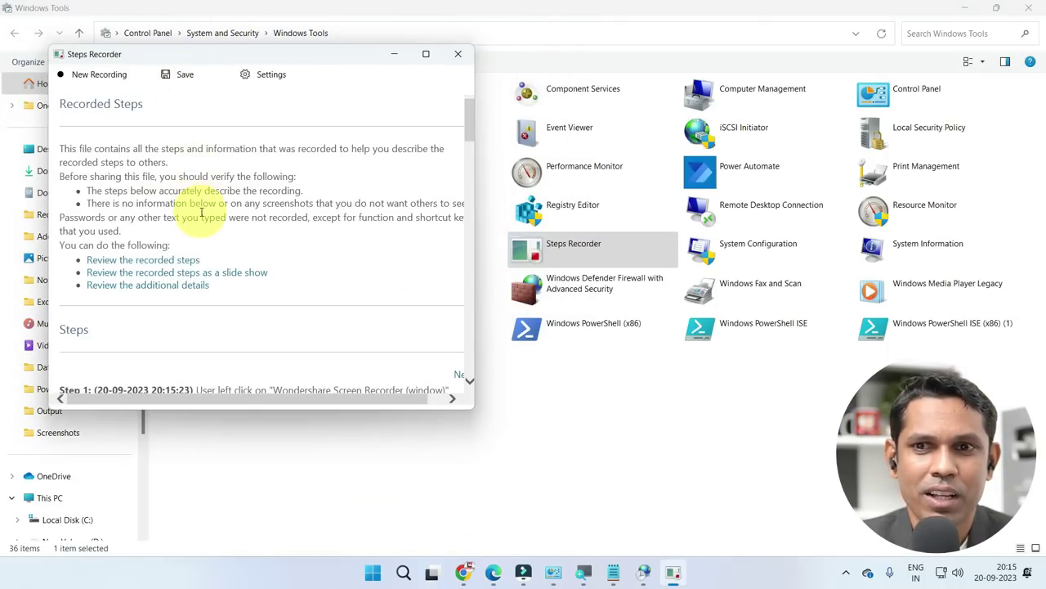
- Review the recorded steps with their screenshots, and close Steps Recorder without saving the recording
scroll(205, 217, "down", 5)
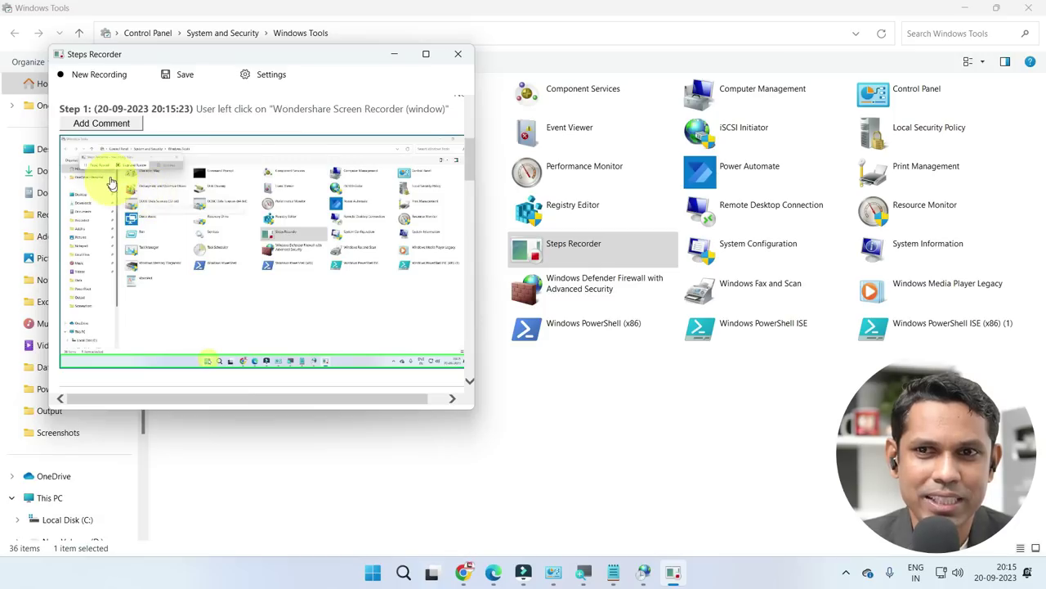
scroll(163, 198, "down", 3)
scroll(165, 199, "down", 3)
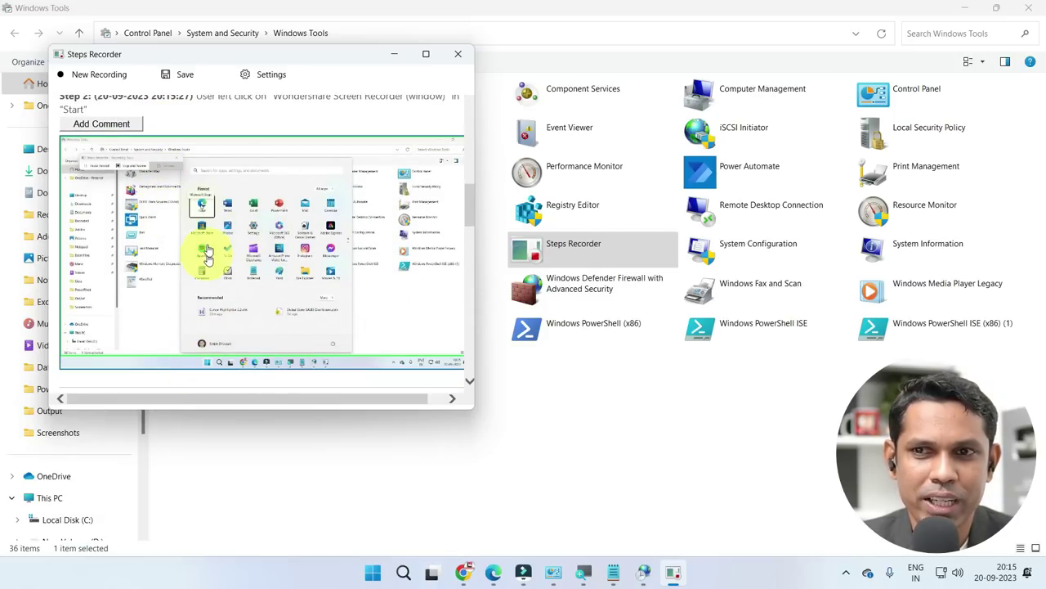
scroll(206, 210, "down", 10)
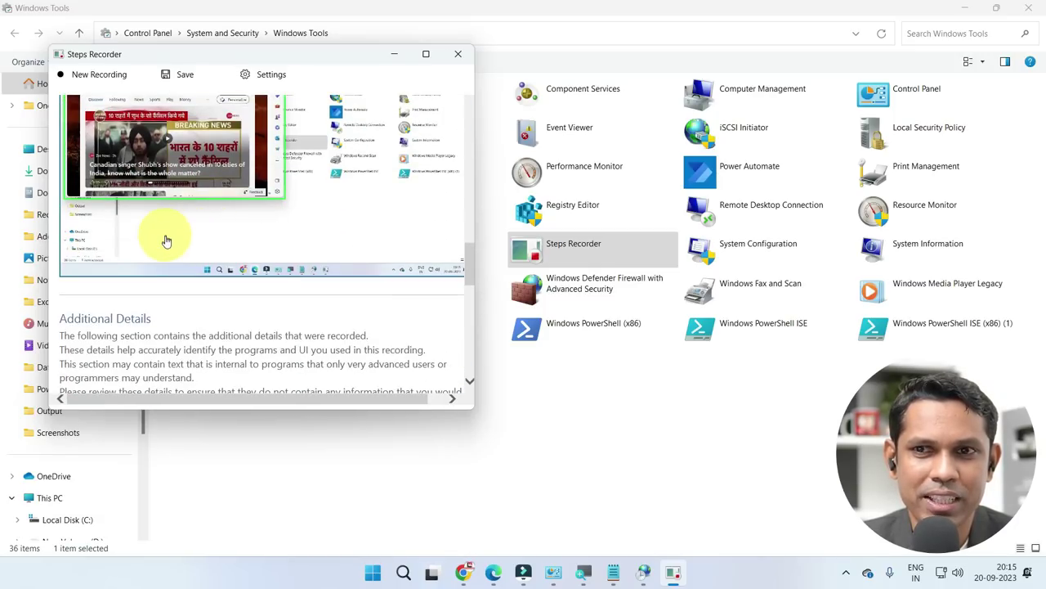
scroll(164, 234, "up", 5)
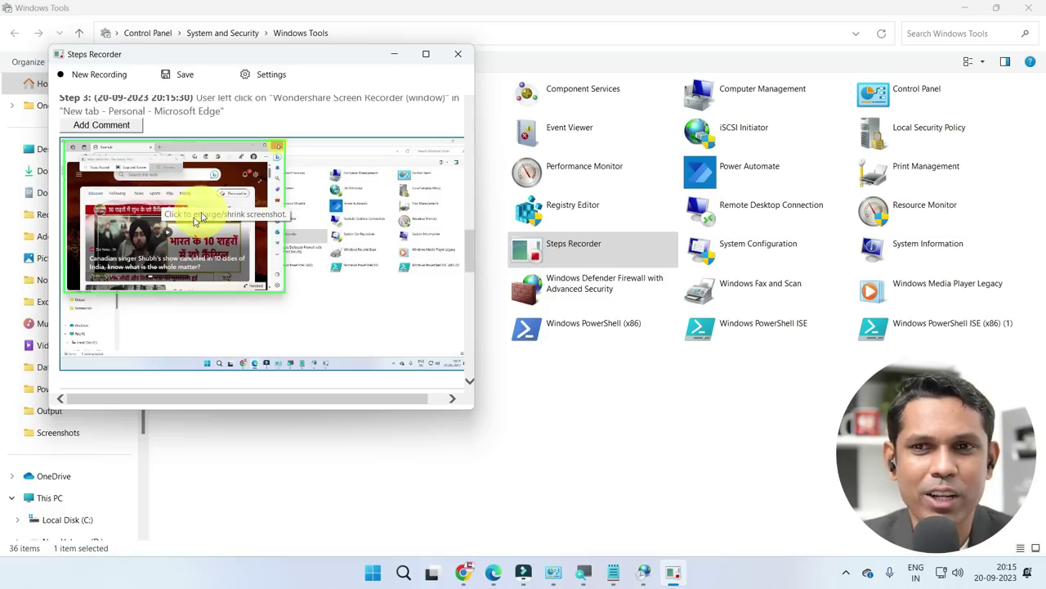
scroll(191, 221, "down", 4)
scroll(189, 225, "up", 3)
scroll(189, 225, "up", 10)
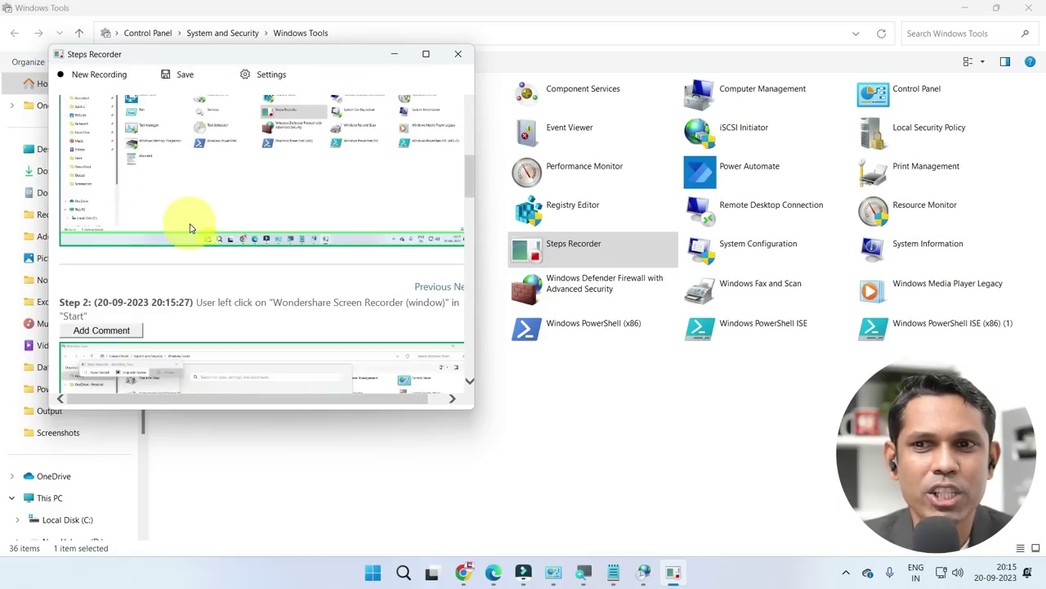
scroll(180, 249, "down", 3)
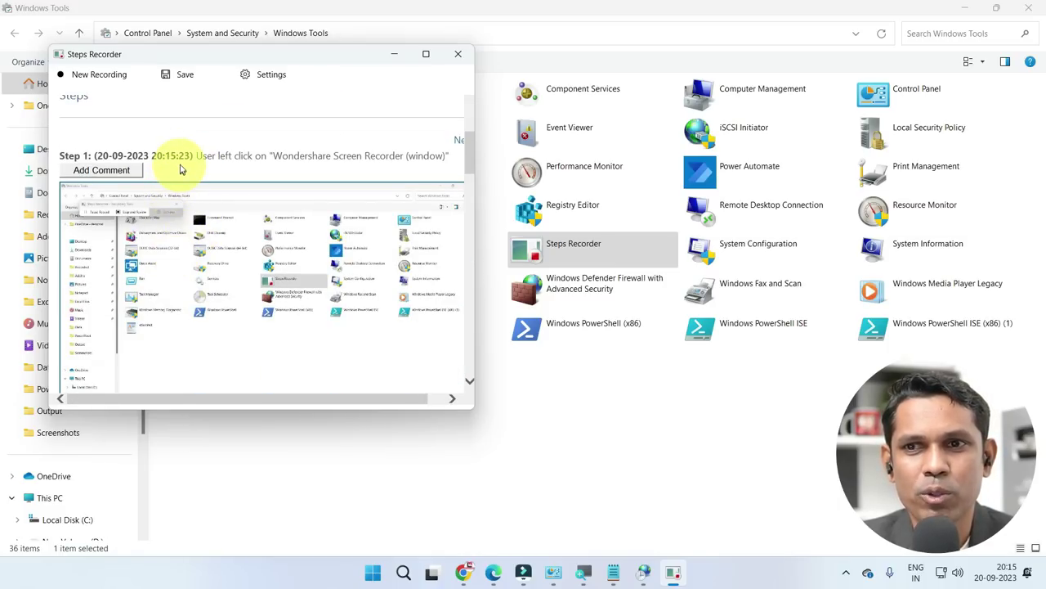
scroll(205, 179, "down", 5)
scroll(229, 196, "up", 5)
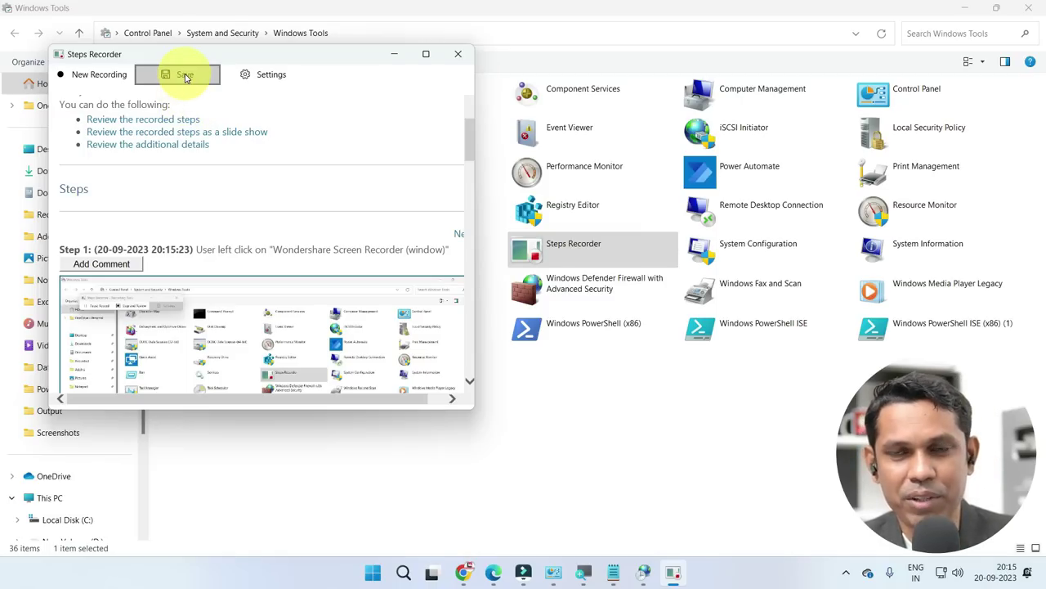
left_click(459, 54)
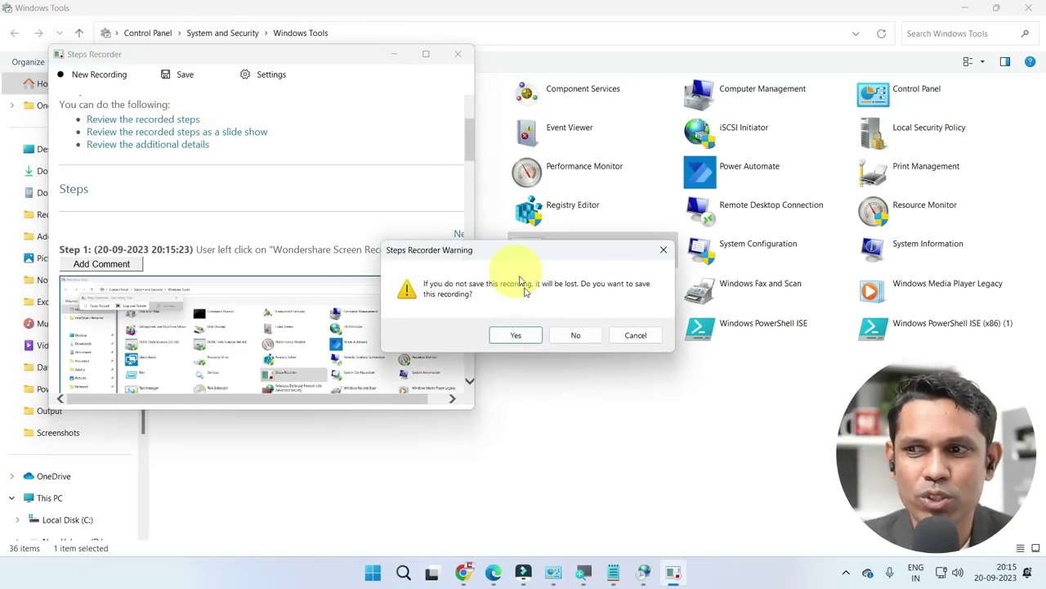
left_click(564, 338)
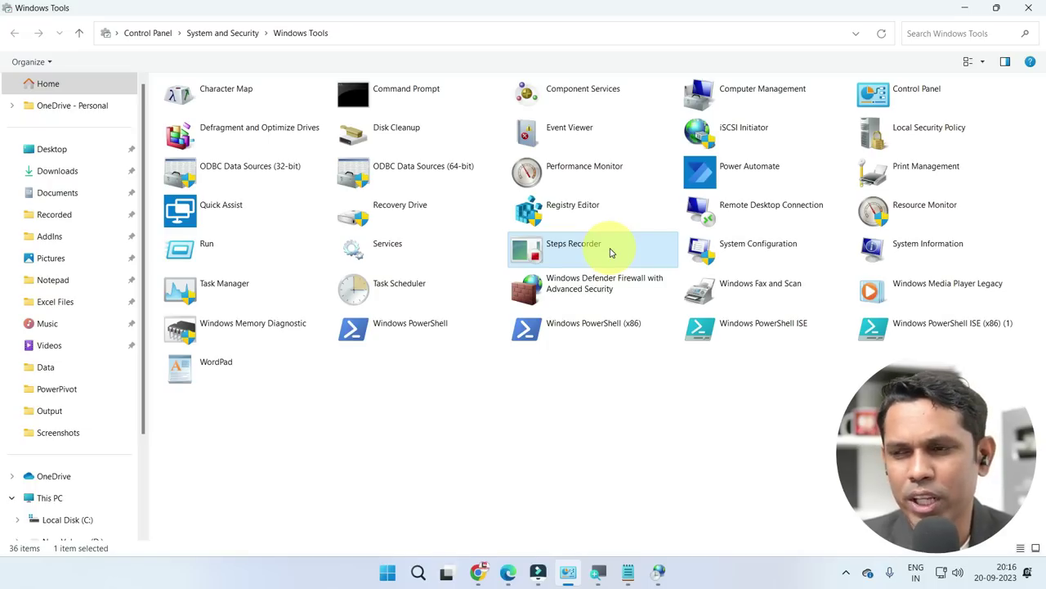
- Open System Configuration and examine its General, Boot, Services and Startup settings
left_click(760, 255)
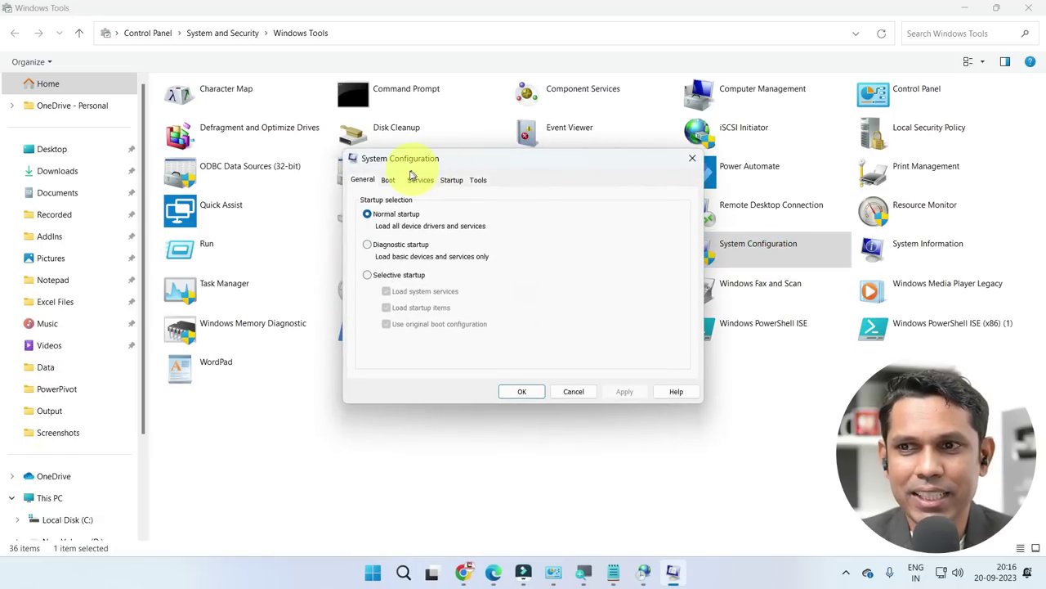
left_click(388, 180)
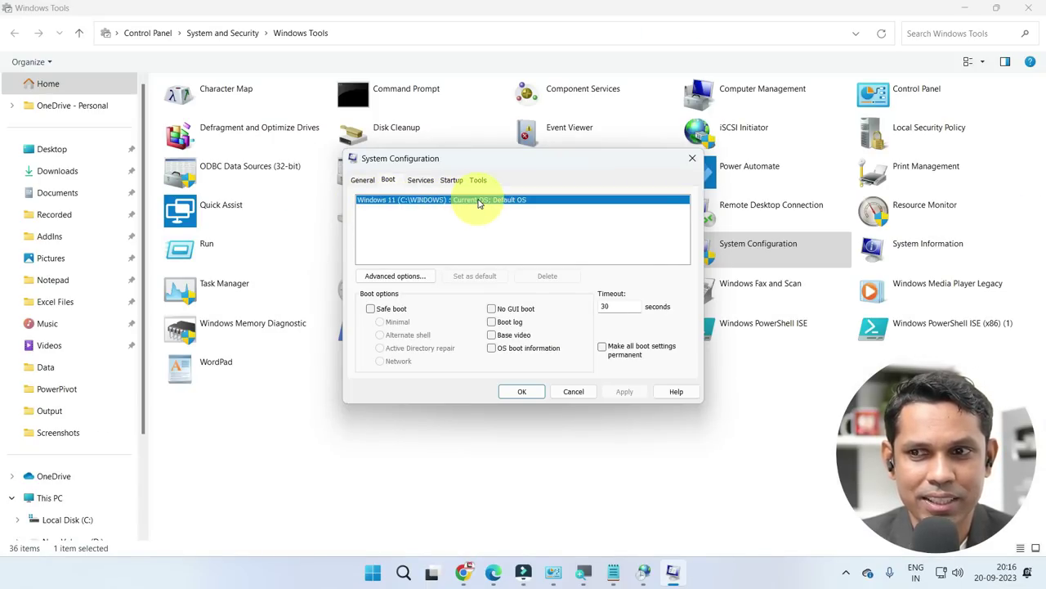
left_click(371, 187)
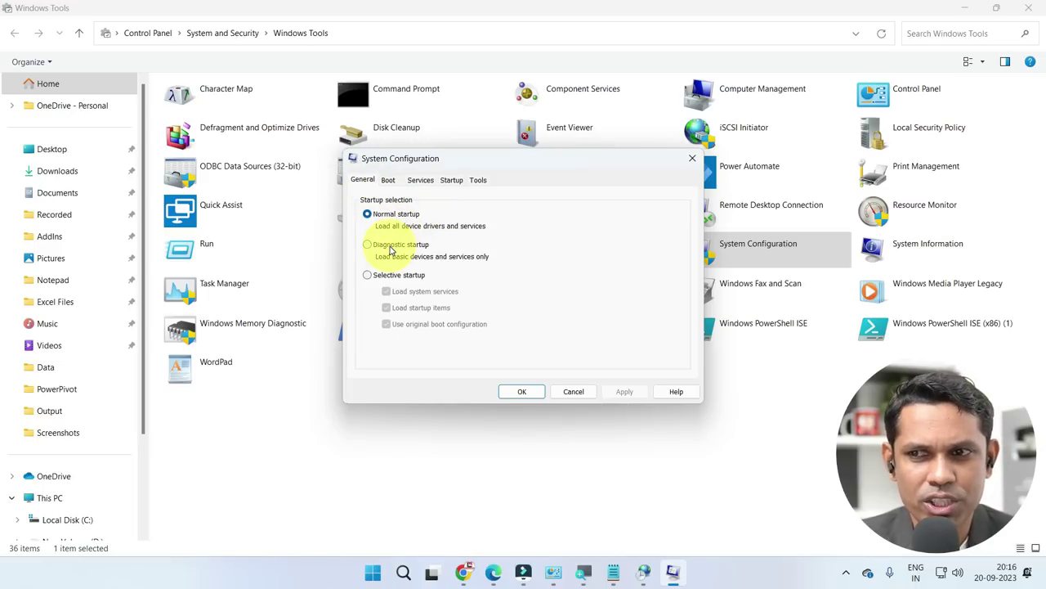
left_click(390, 179)
left_click(419, 180)
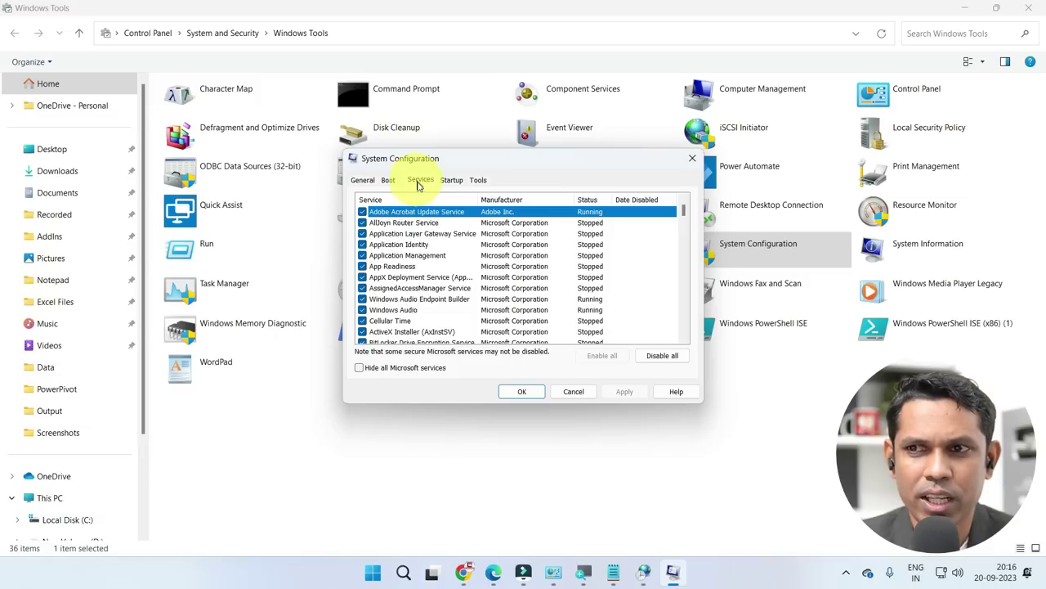
left_click(451, 180)
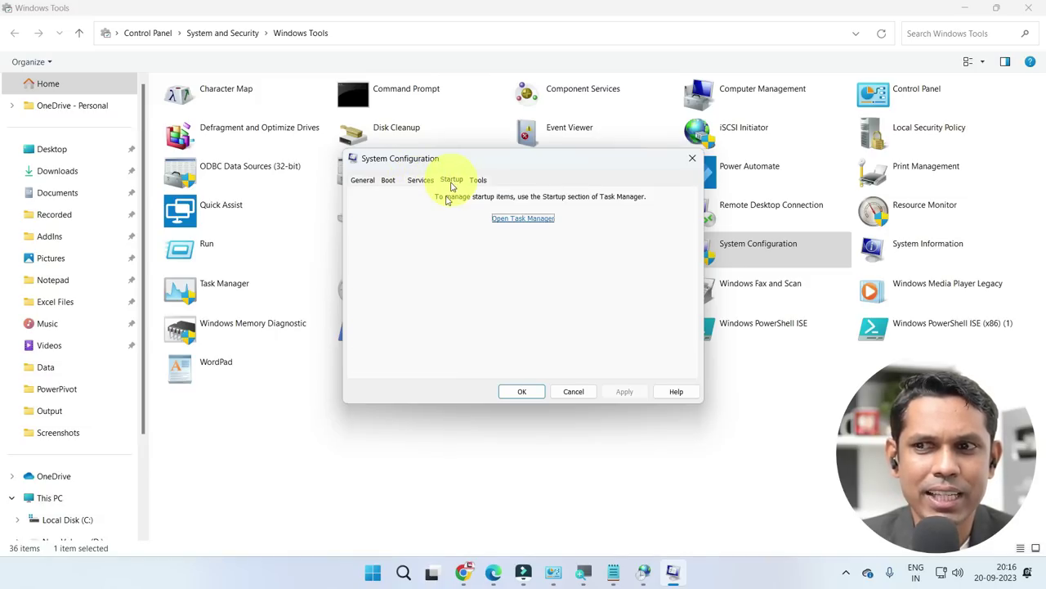
- Open Task Manager's startup apps from System Configuration, review their enabled or disabled status, and close Task Manager
left_click(523, 219)
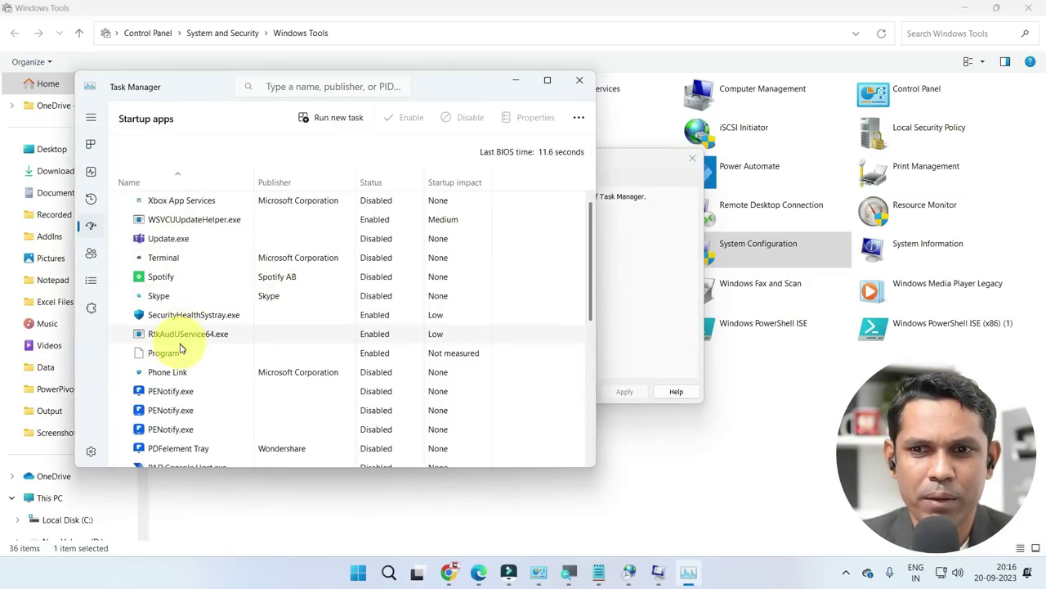
scroll(181, 349, "down", 1)
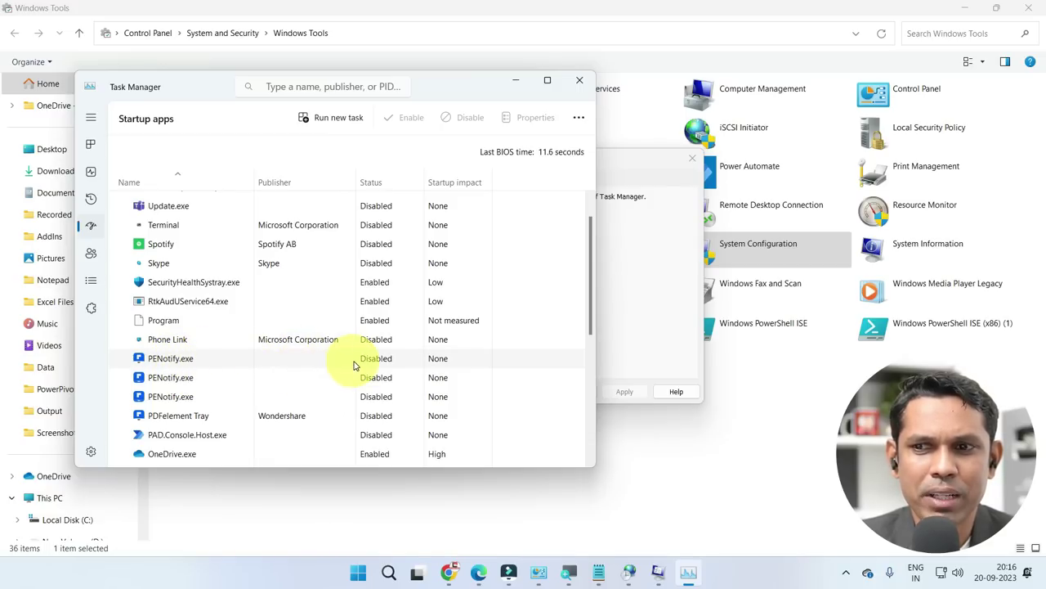
left_click(255, 363)
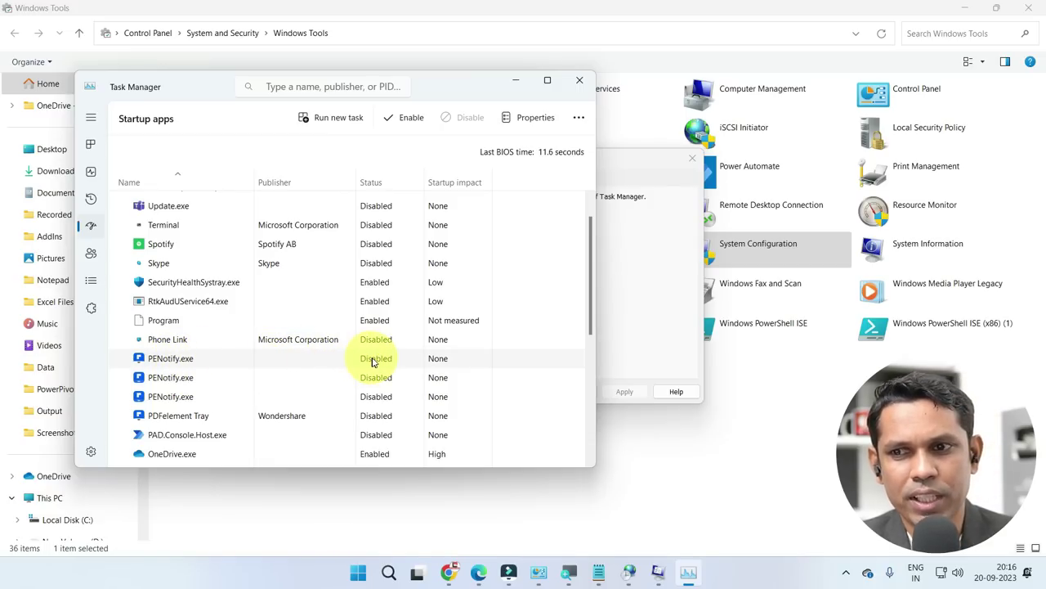
scroll(377, 363, "down", 2)
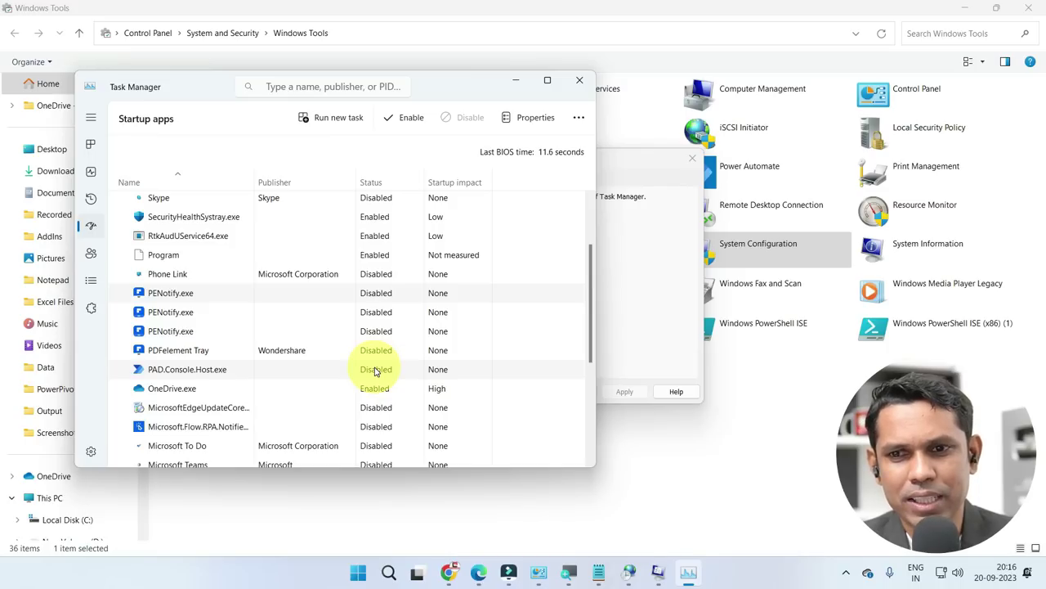
left_click(580, 79)
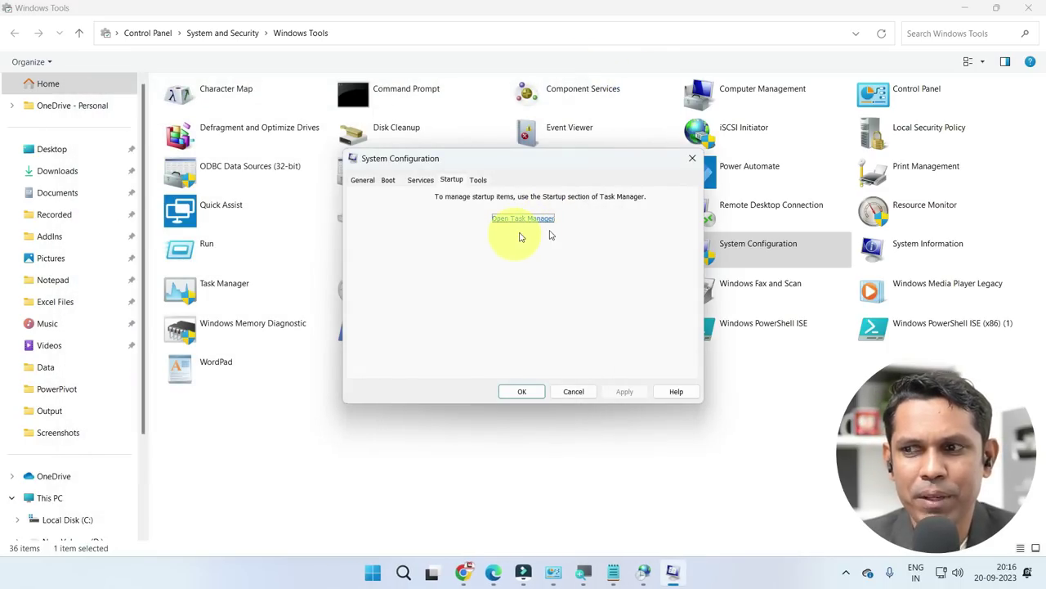
- Examine the Tools list in System Configuration, revisit the General, Boot and Services settings, and close System Configuration
left_click_drag(589, 392, 507, 214)
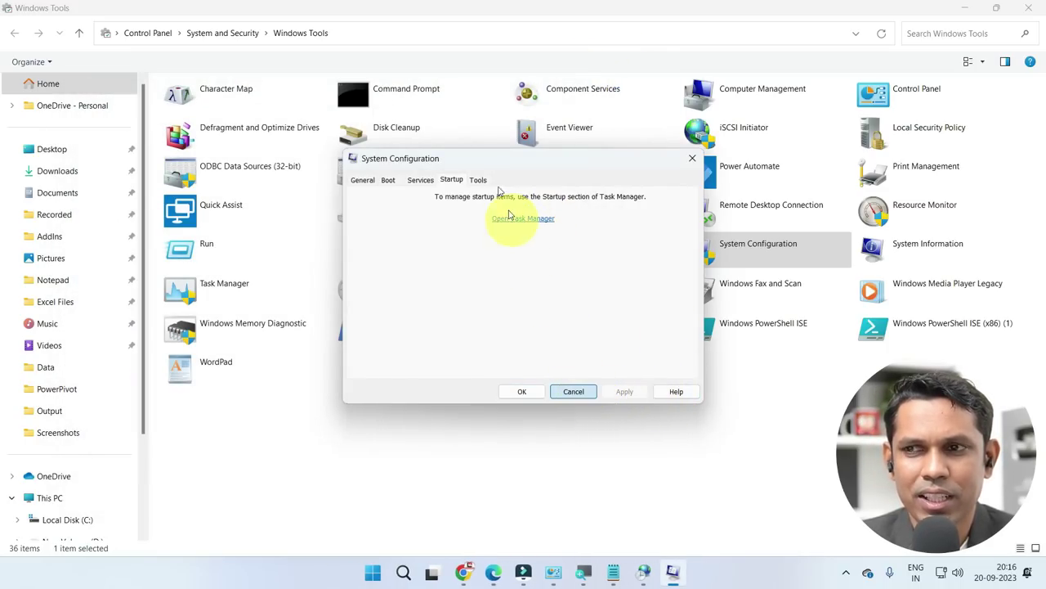
left_click(479, 180)
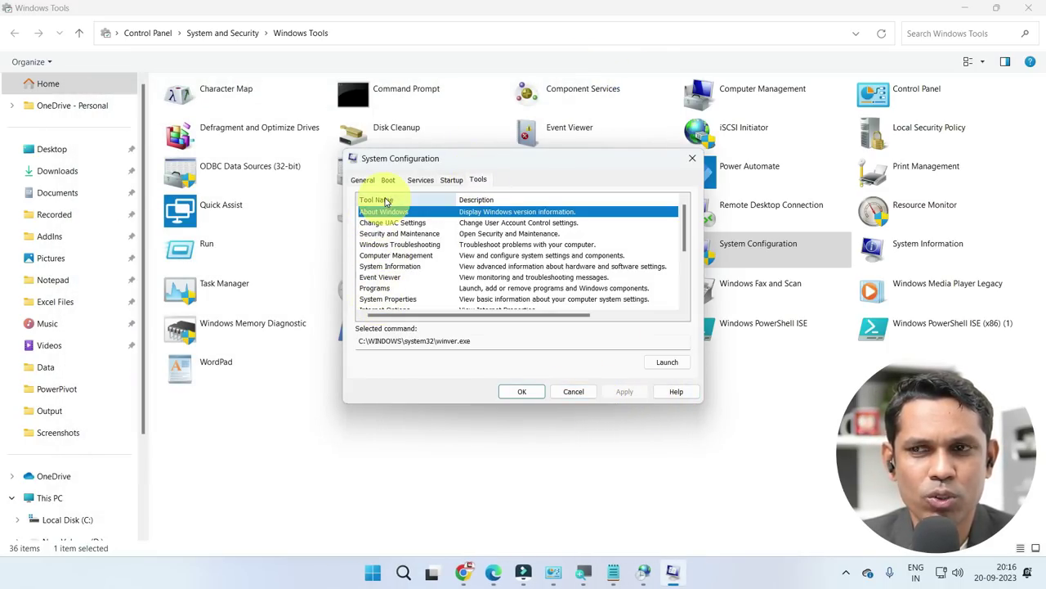
left_click(363, 180)
left_click(388, 179)
left_click(420, 181)
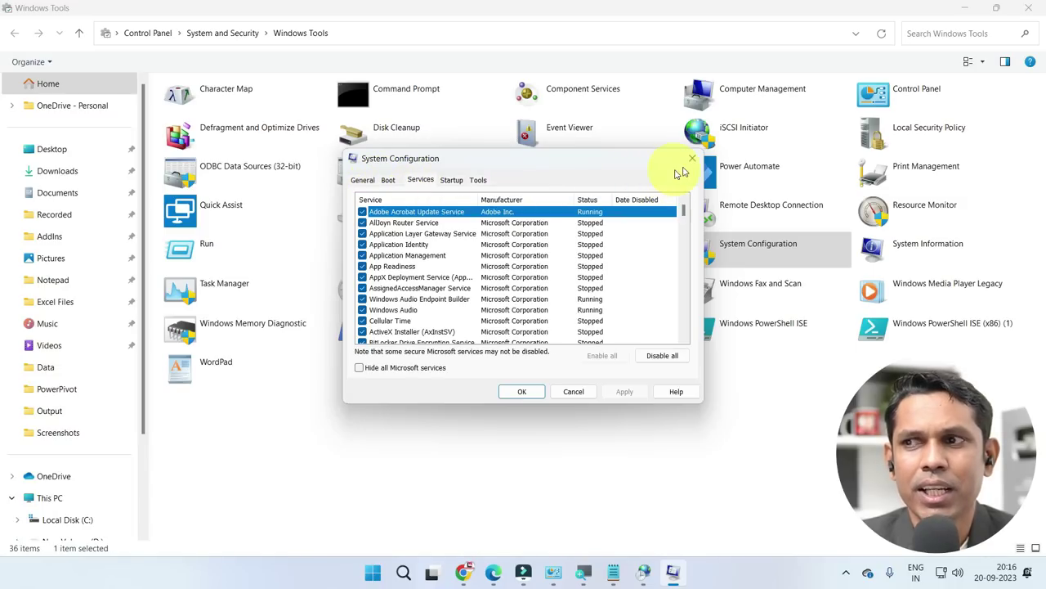
left_click(692, 159)
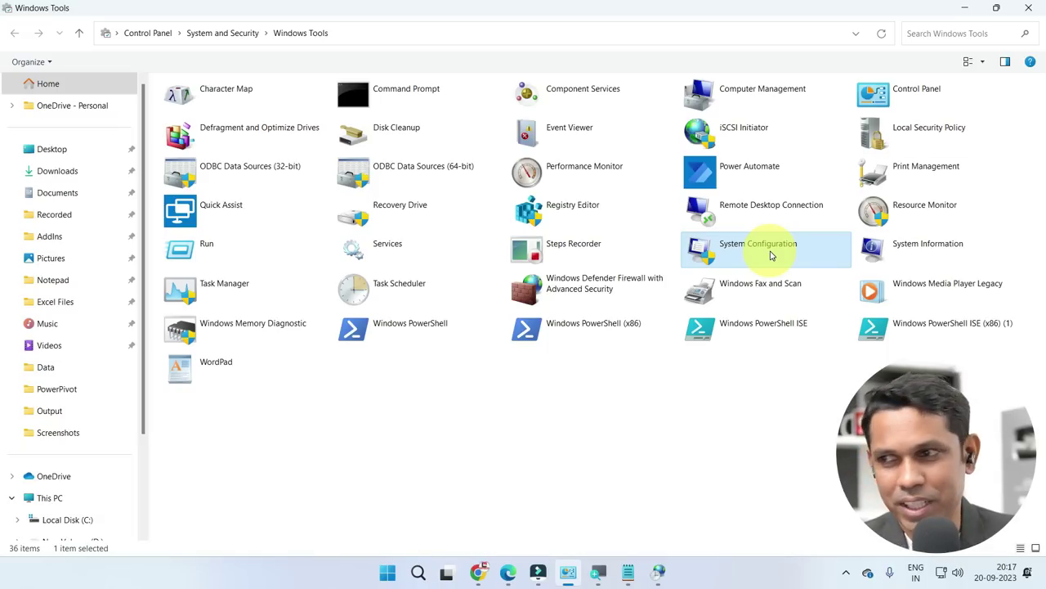
- Open System Information maximized, expand Software Environment, Components and Hardware Resources to view their subcategories, and close it
left_click(906, 248)
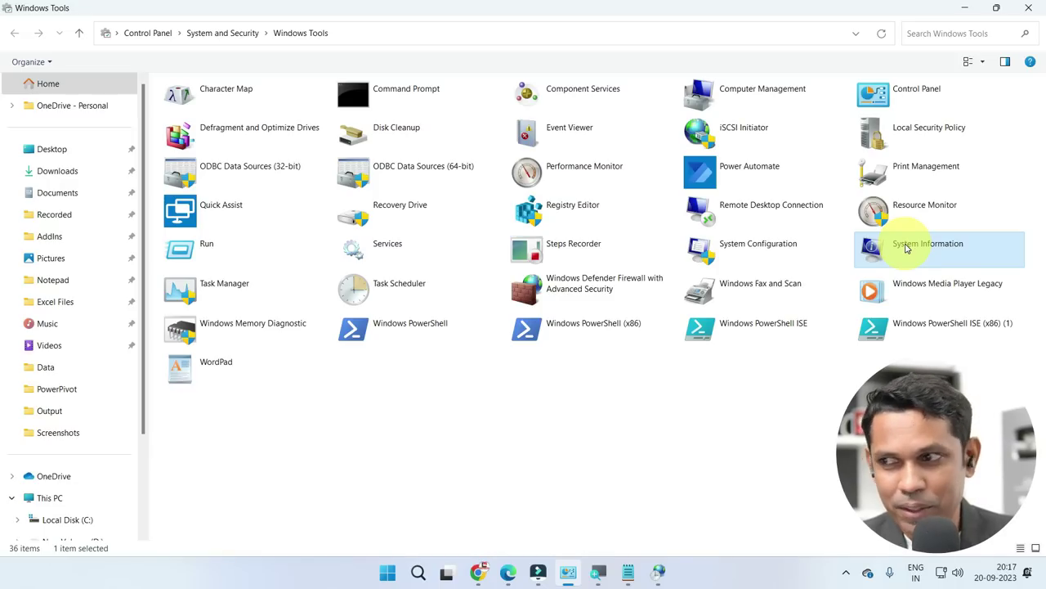
double_click(906, 248)
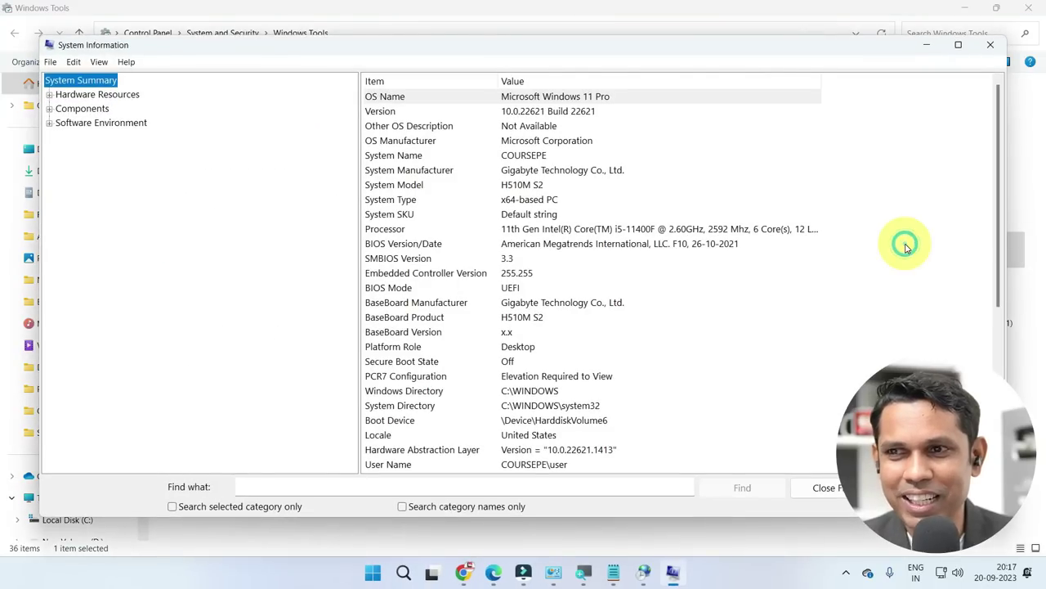
left_click(958, 46)
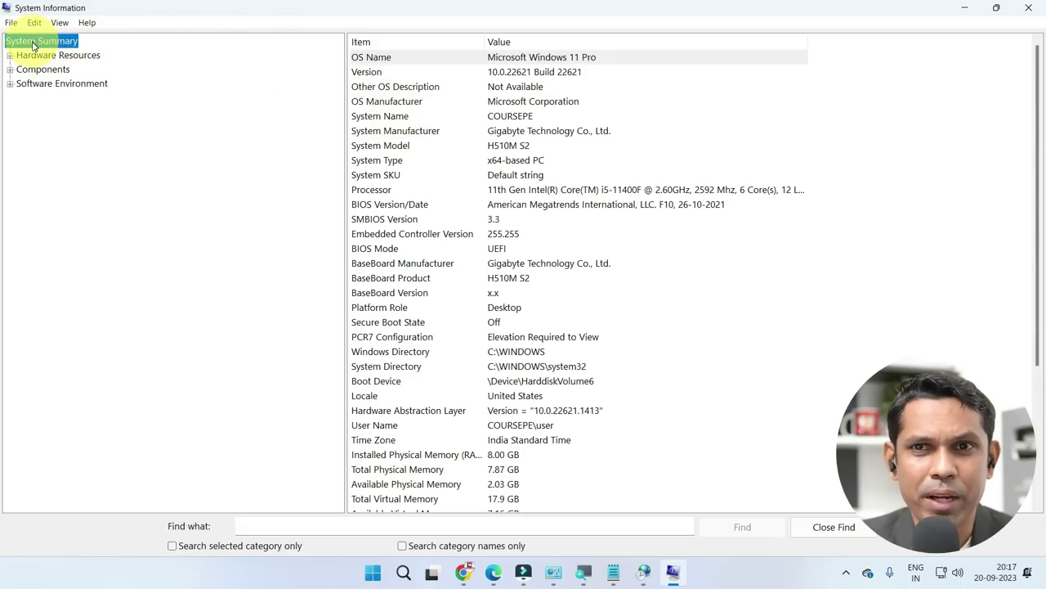
left_click(38, 86)
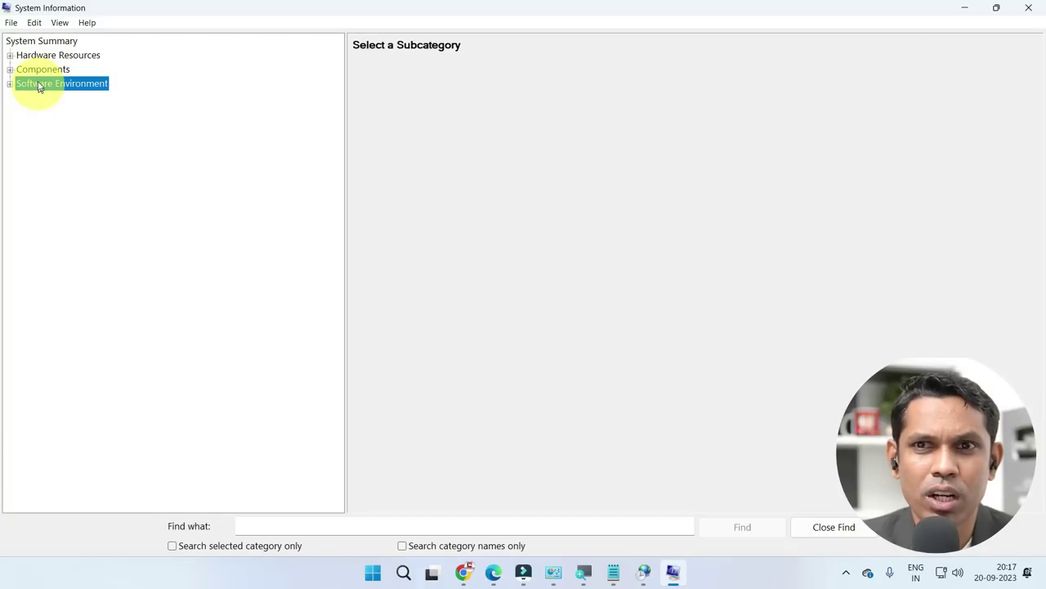
left_click(9, 84)
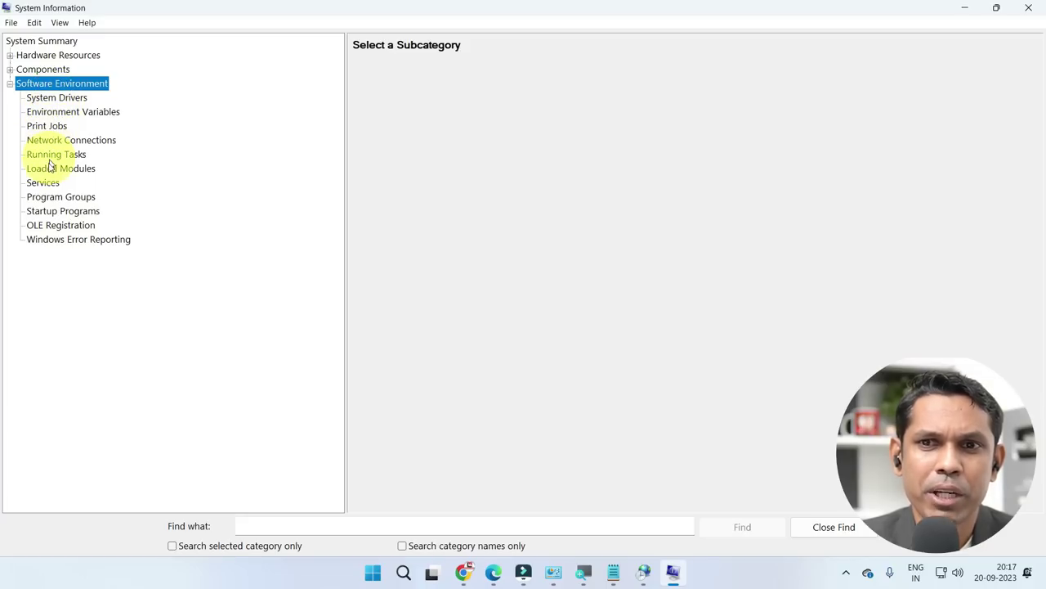
left_click(10, 70)
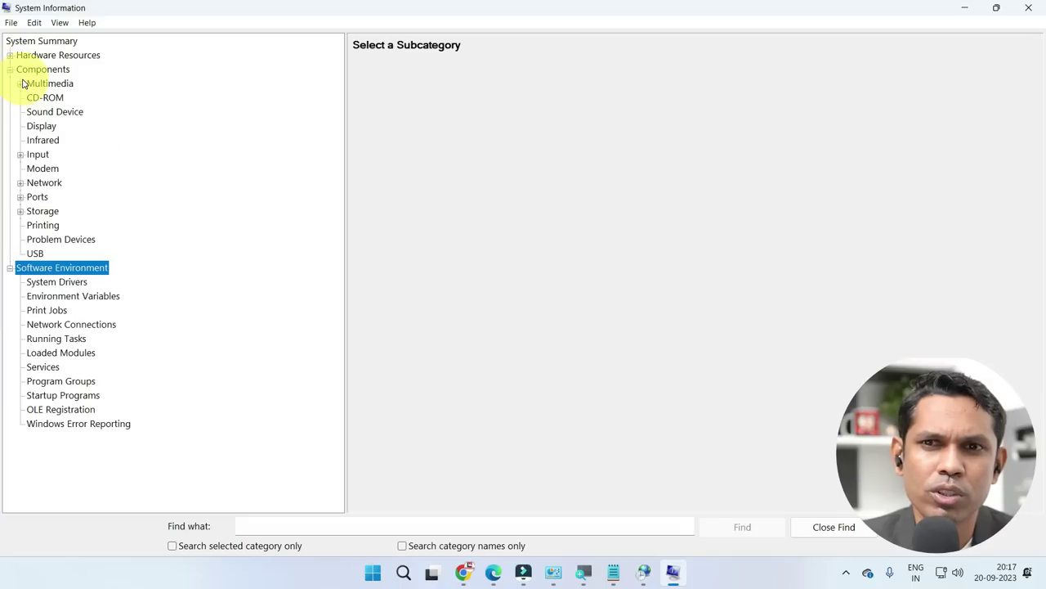
left_click(11, 56)
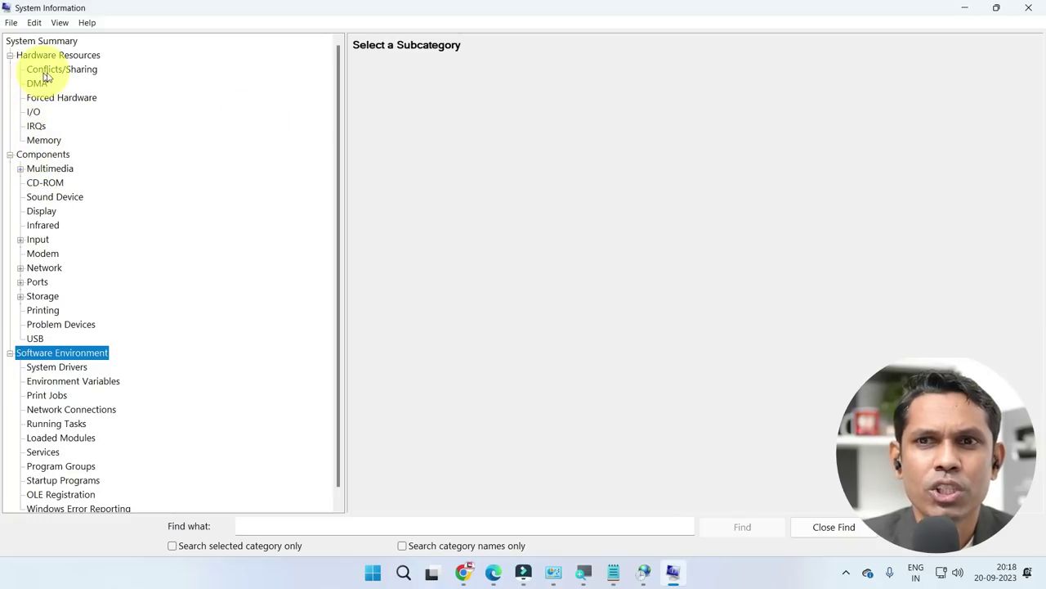
left_click(1024, 9)
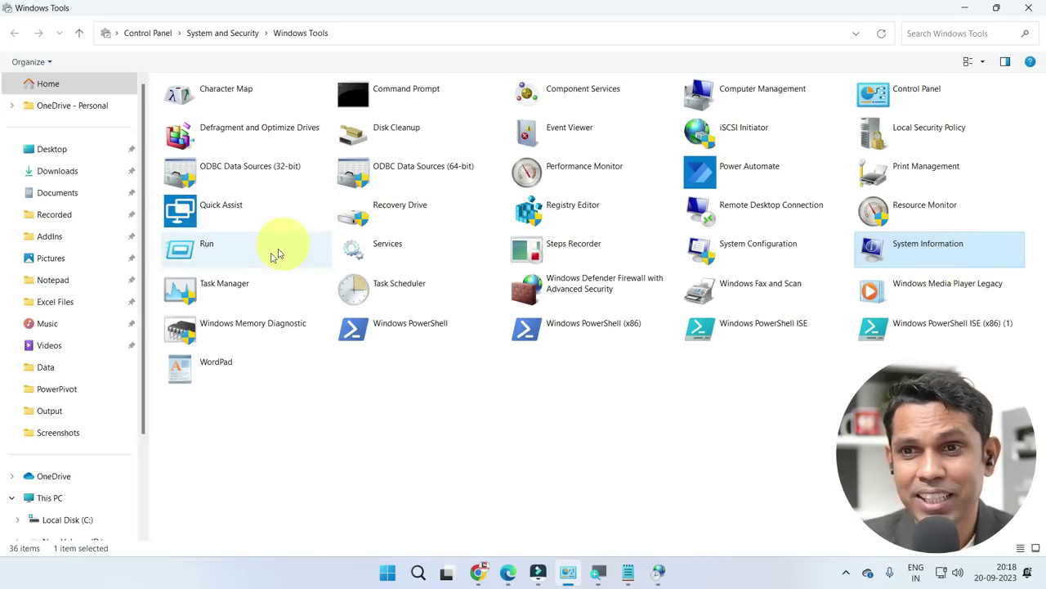
- Open Task Manager, show the available actions for the Google Chrome process without ending it, and close Task Manager
double_click(237, 288)
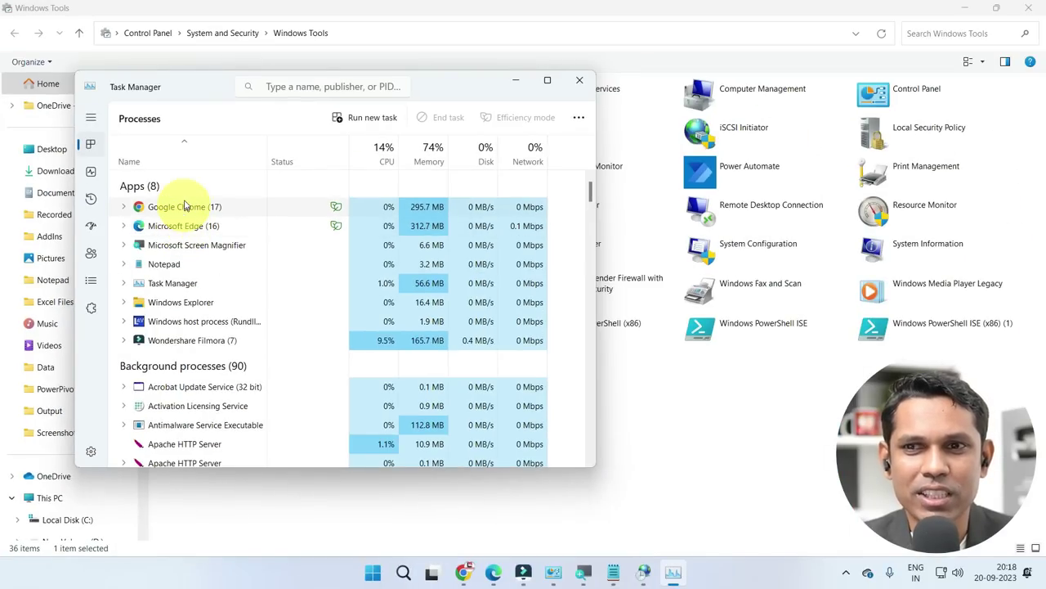
left_click(185, 206)
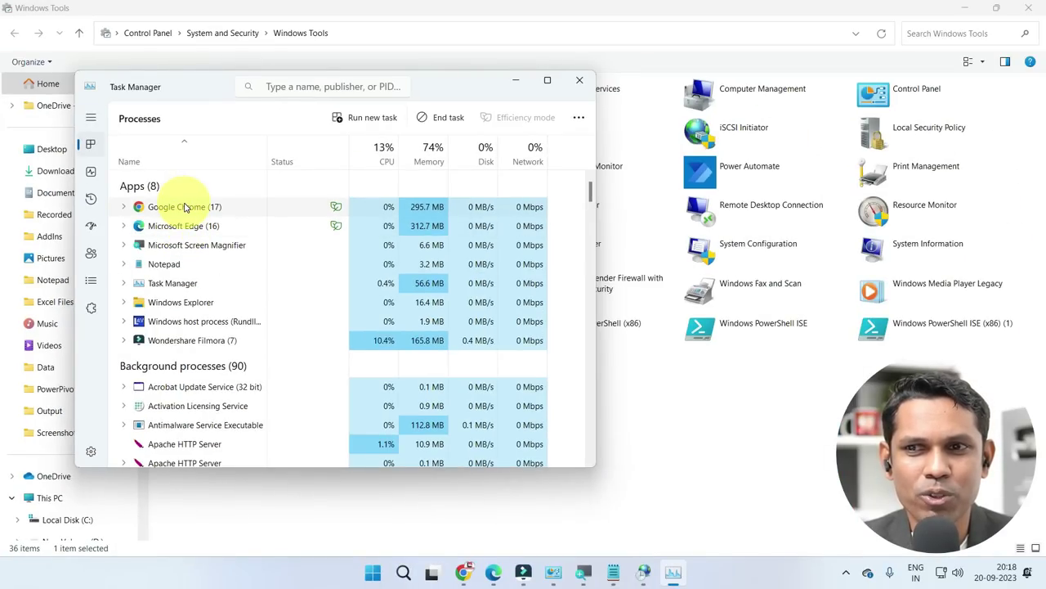
right_click(201, 207)
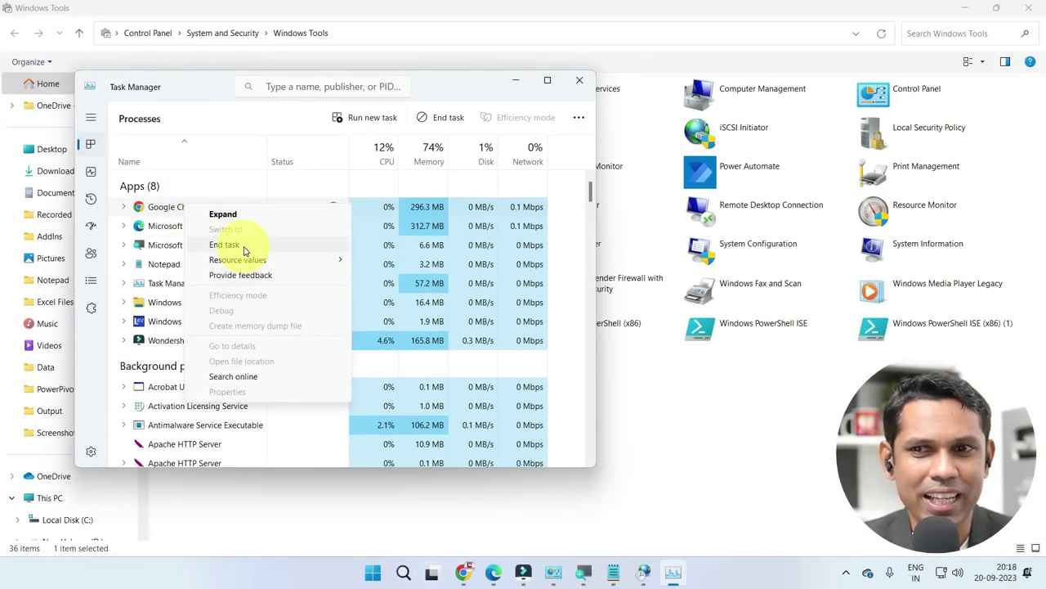
left_click(582, 80)
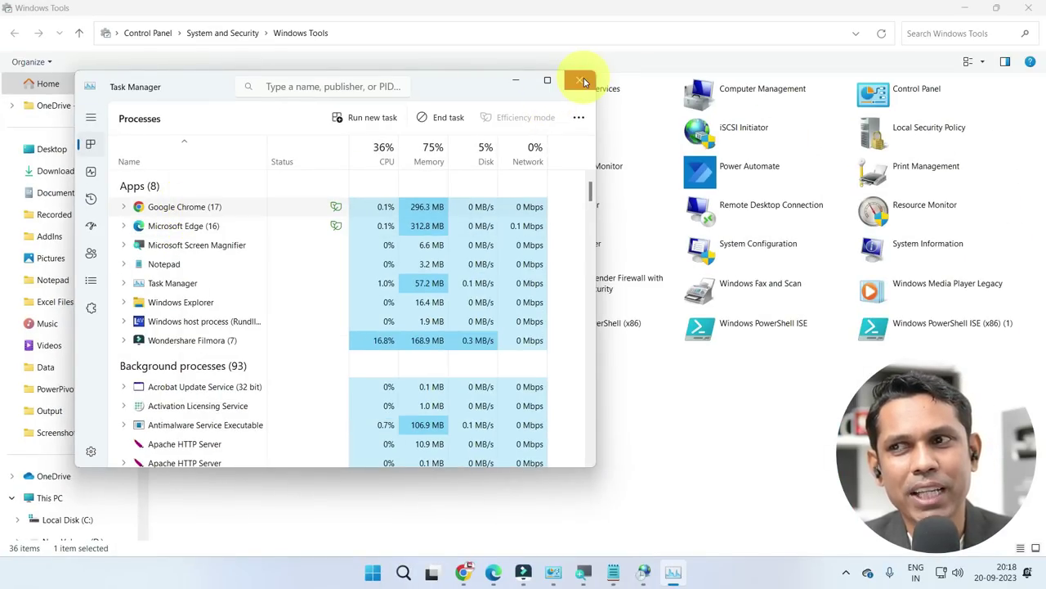
left_click(582, 80)
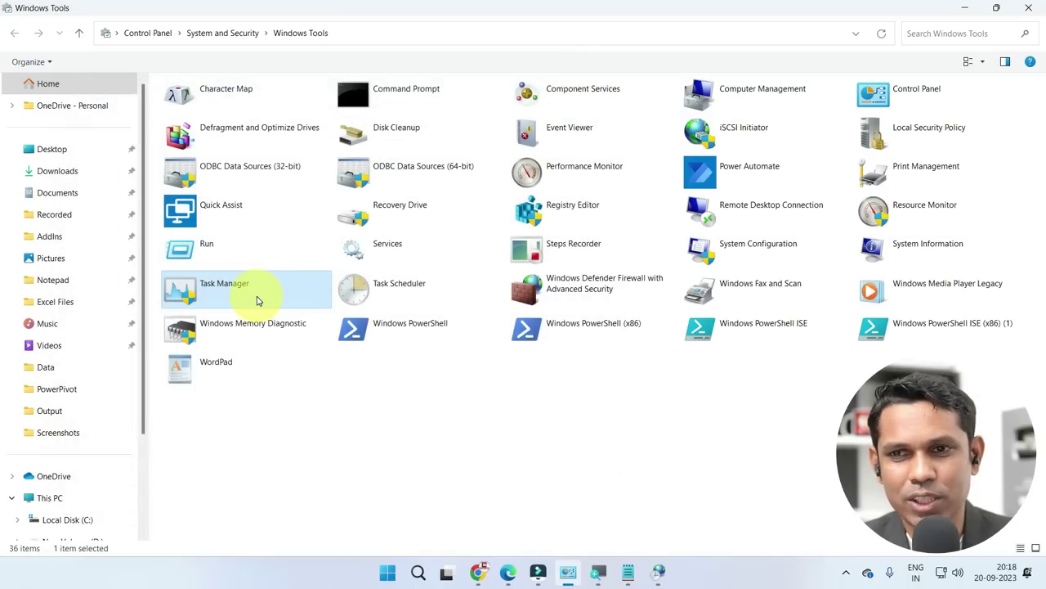
- Open Task Scheduler, review the Actions, Conditions and Settings options for a new task, and close everything without creating it
double_click(394, 286)
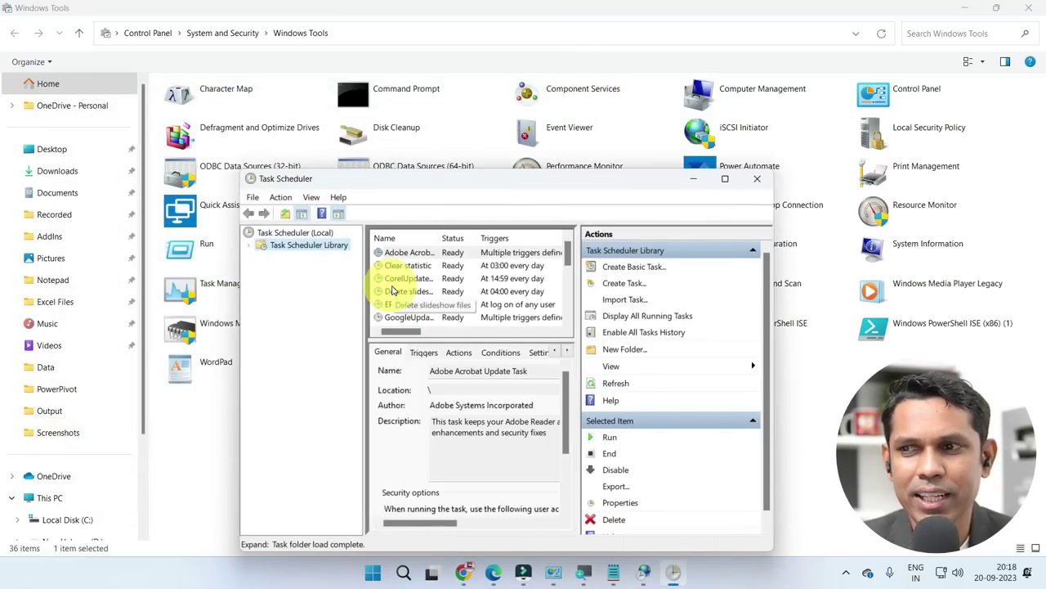
left_click(621, 286)
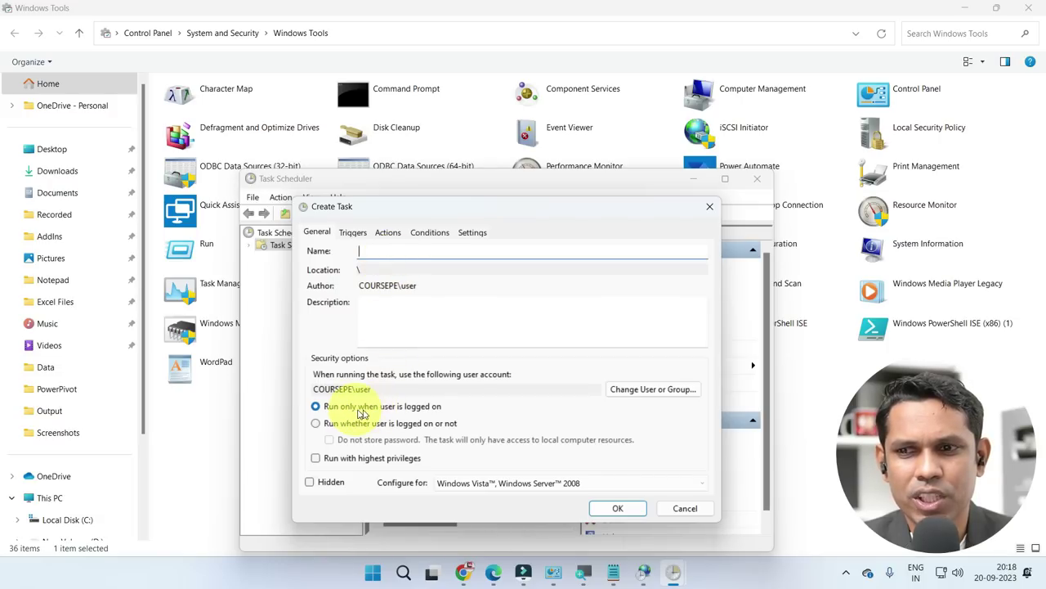
left_click(390, 235)
left_click(429, 233)
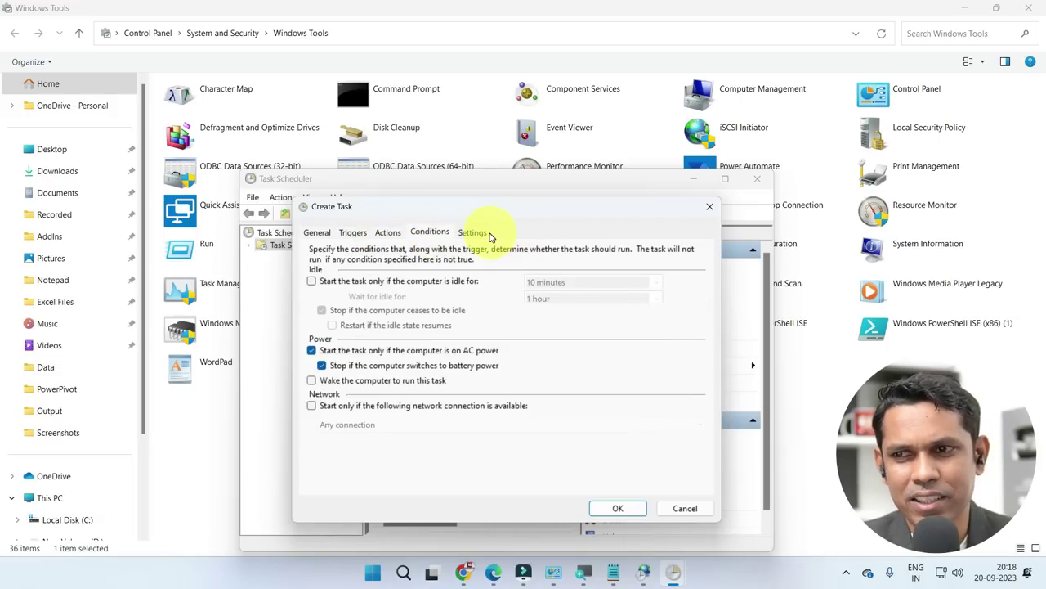
left_click(473, 232)
left_click(708, 214)
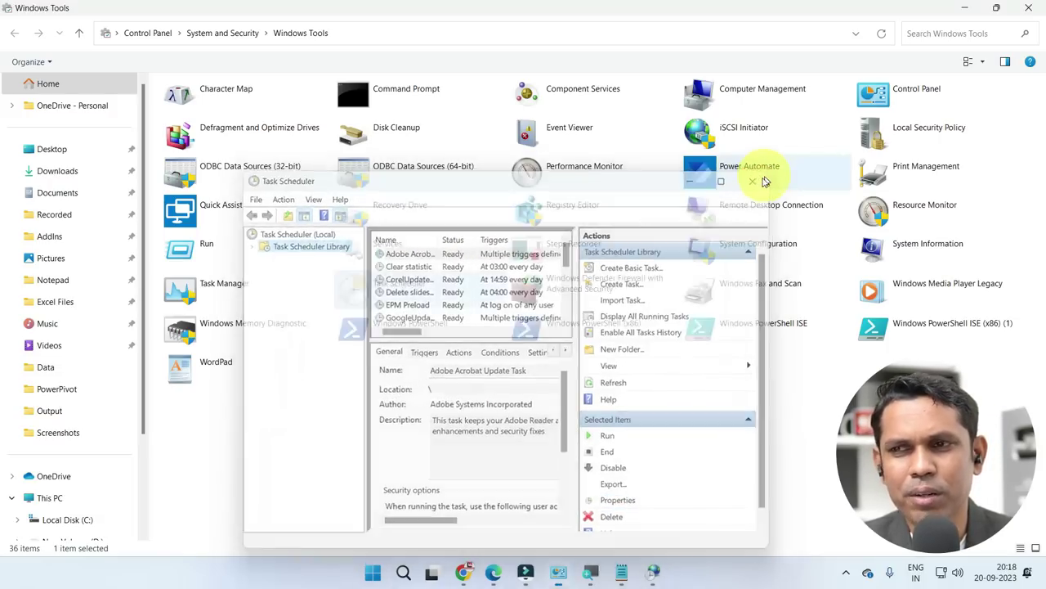
left_click(759, 179)
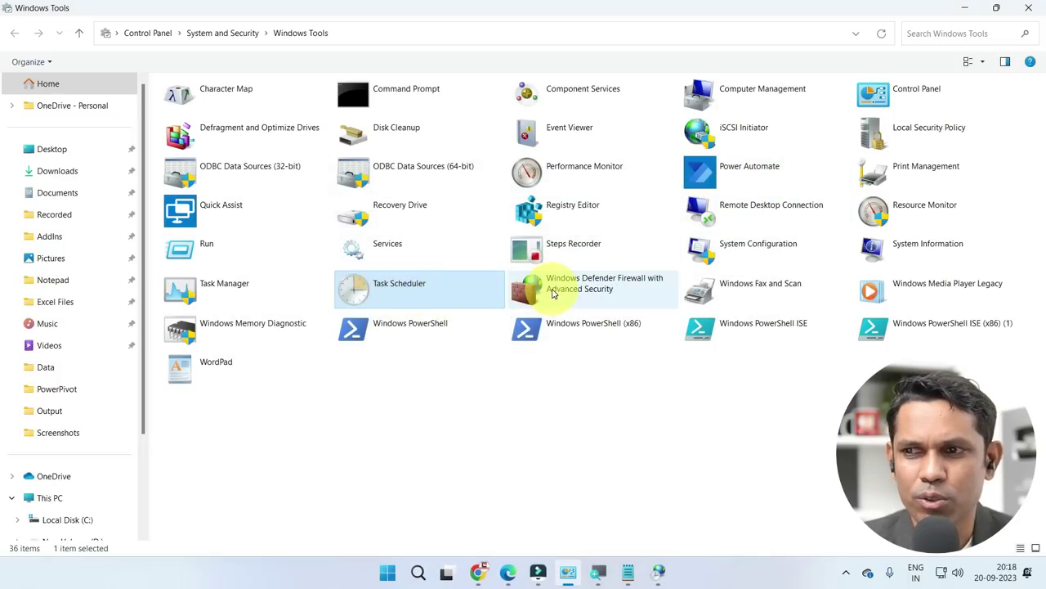
- Open Windows Defender Firewall with Advanced Security, review the domain, private and public profile overview, and close it
left_click(607, 293)
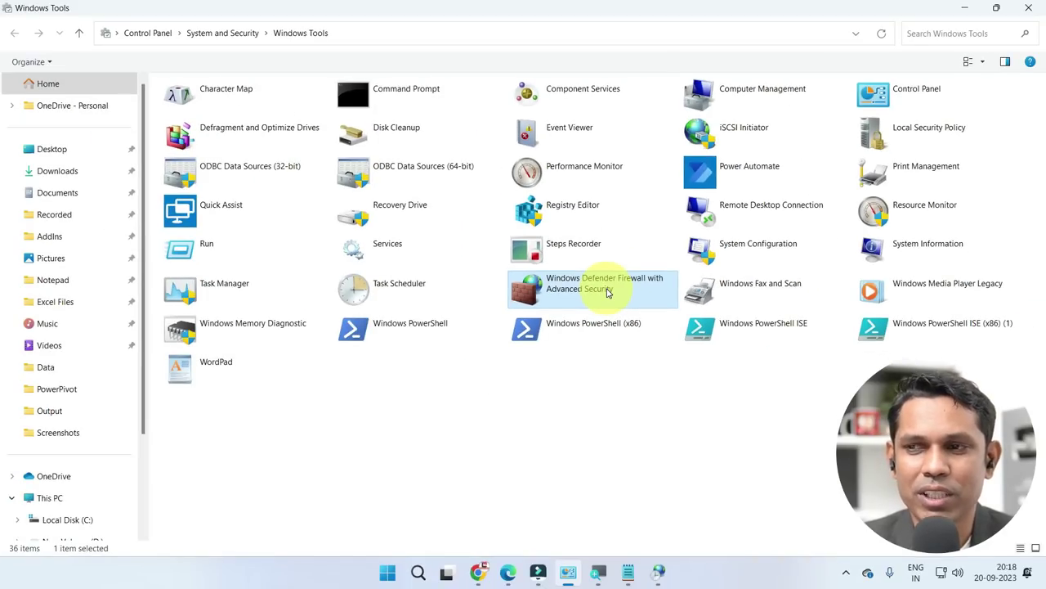
double_click(570, 288)
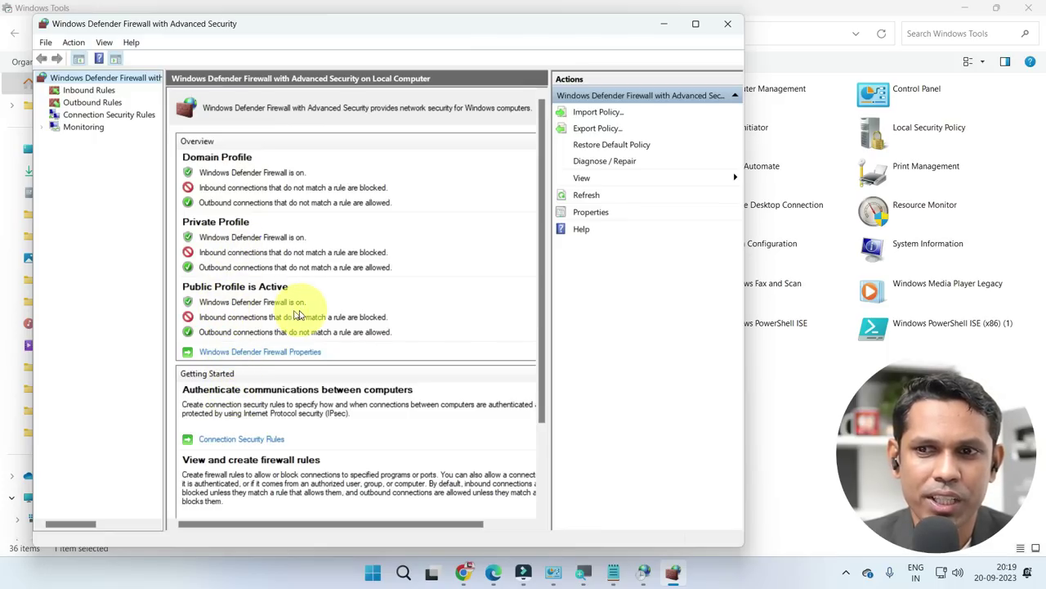
left_click(728, 26)
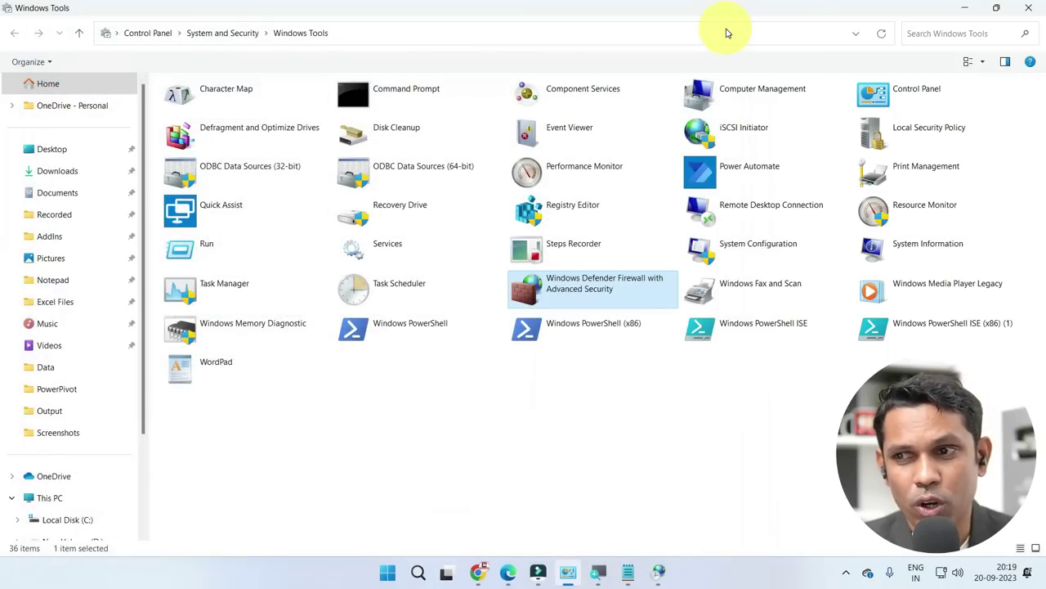
- Find Windows Defender Firewall through Start search, view the options for turning it on or off per network type, and close it
key("super")
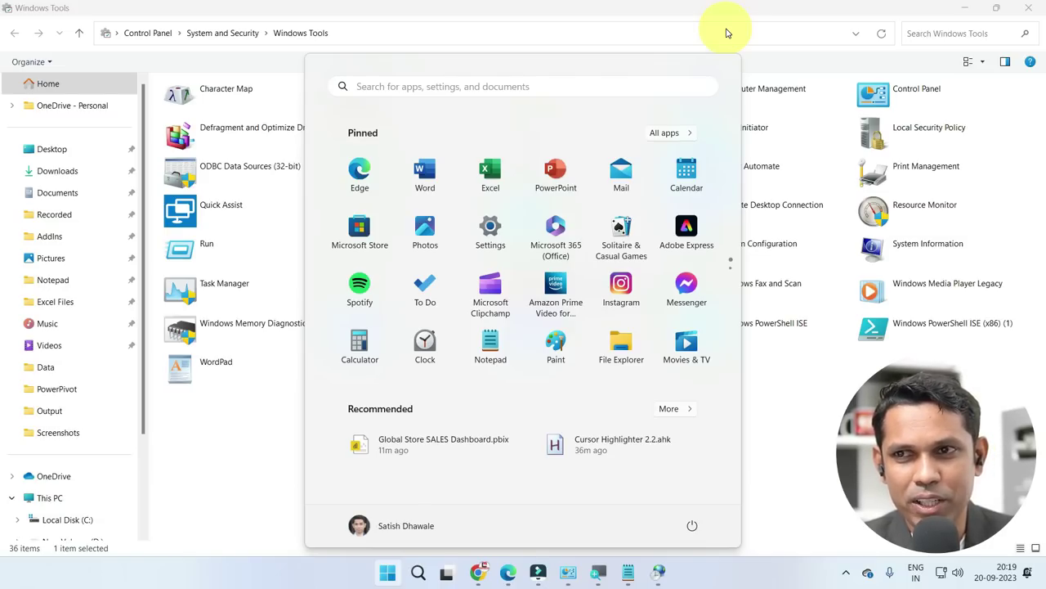
type("WINDO")
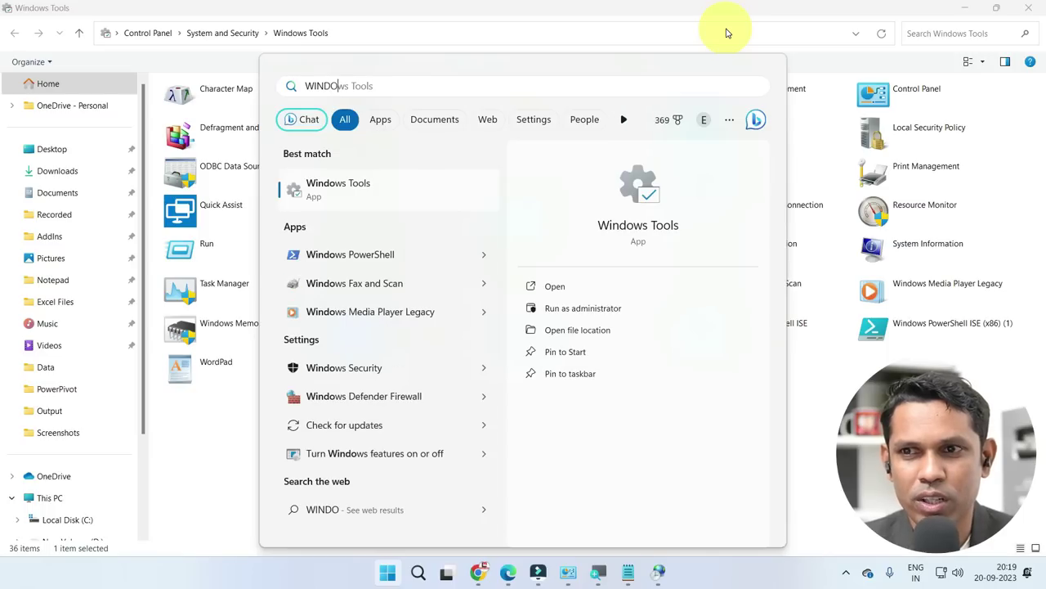
left_click(364, 396)
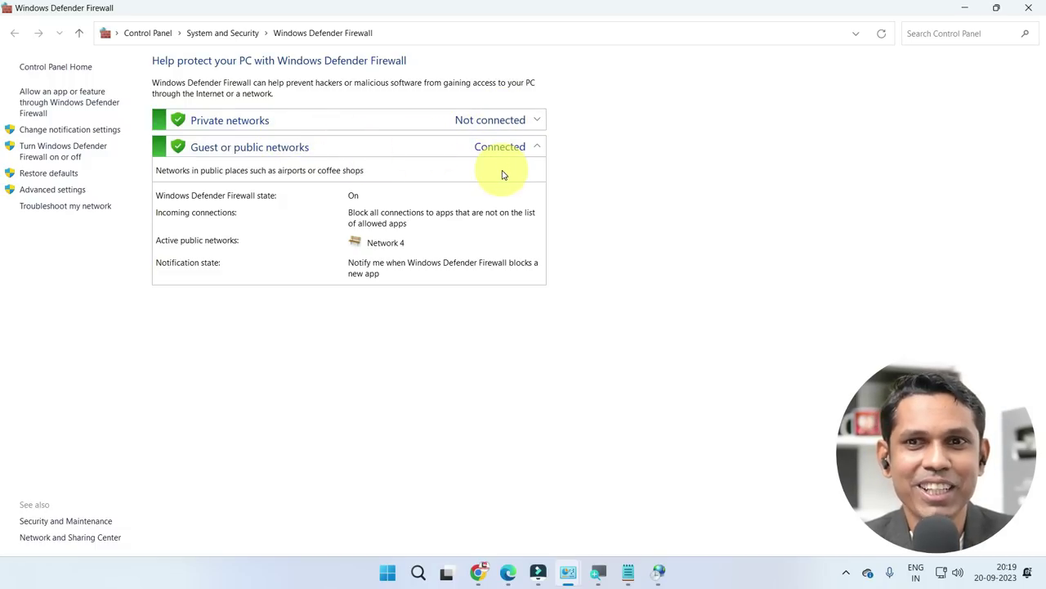
left_click(57, 152)
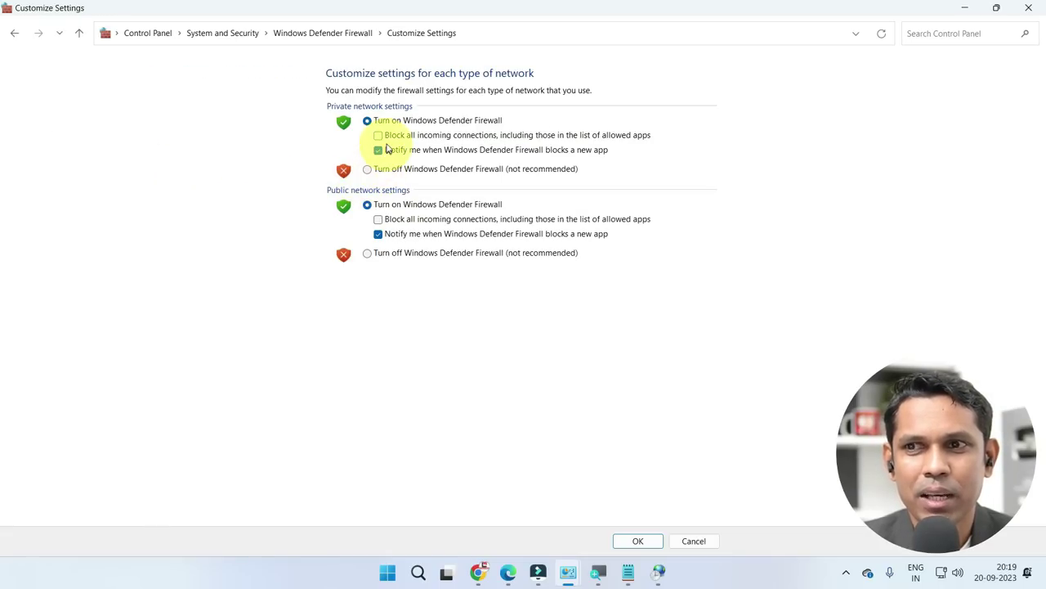
left_click(1030, 7)
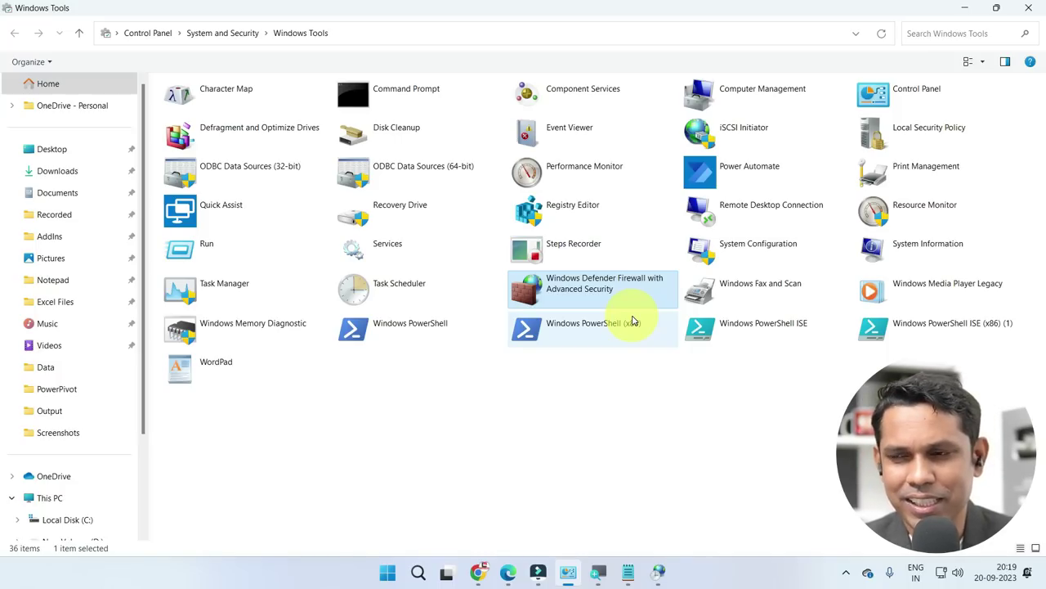
- Open Windows Fax and Scan, look over its fax folders and scan options, and close it
left_click(760, 284)
double_click(762, 287)
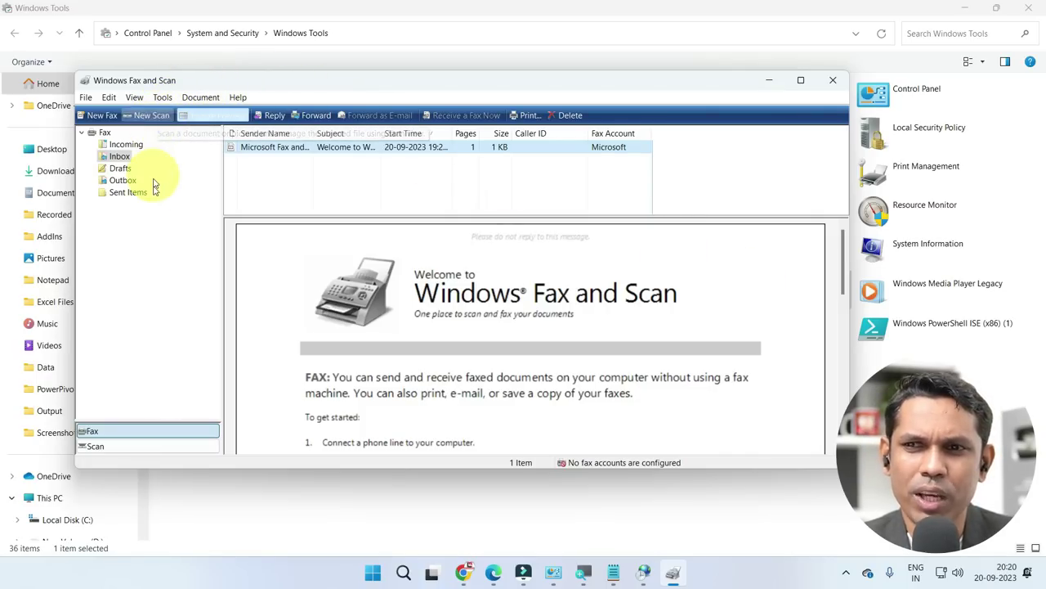
left_click(832, 79)
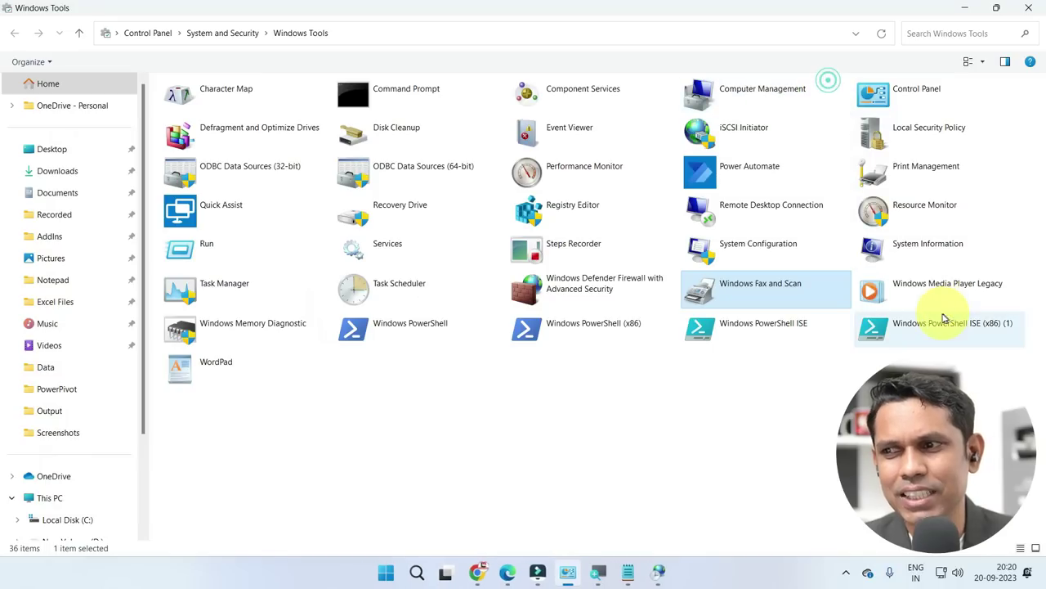
- Open Windows Media Player Legacy, view its music library, and close it
left_click(916, 290)
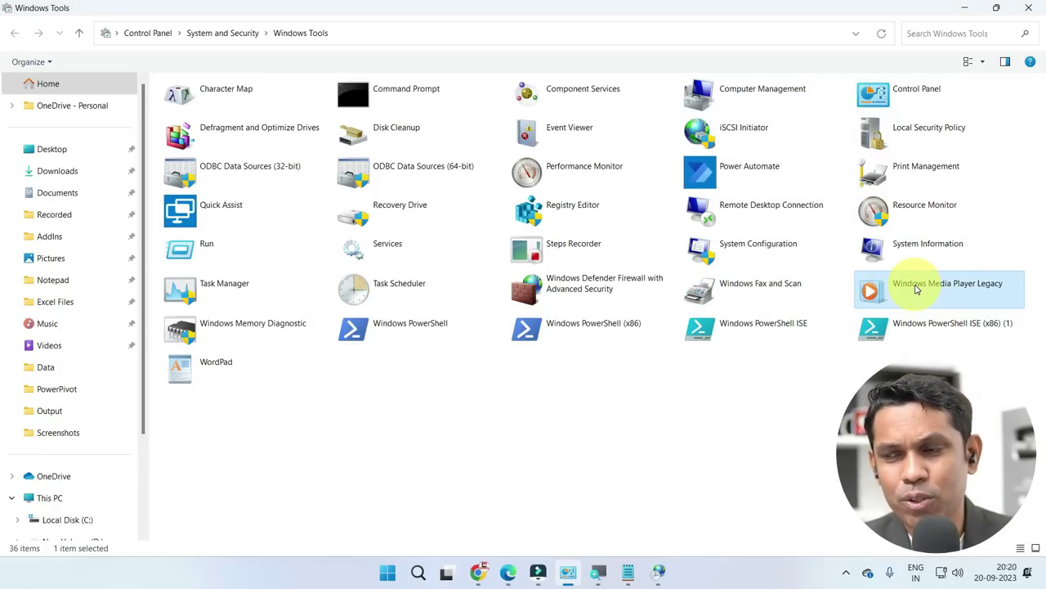
double_click(917, 288)
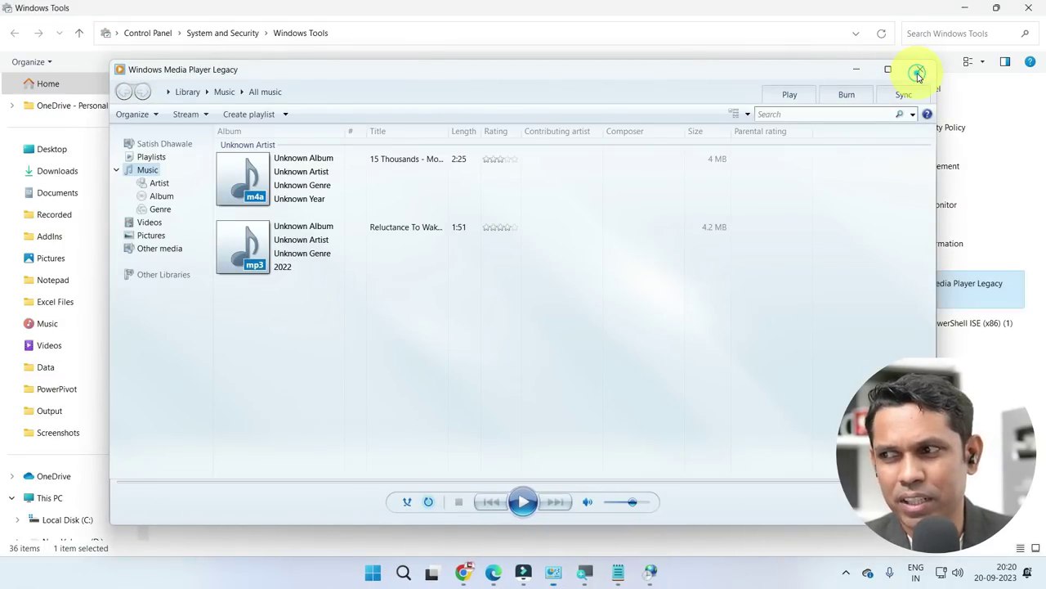
left_click(918, 76)
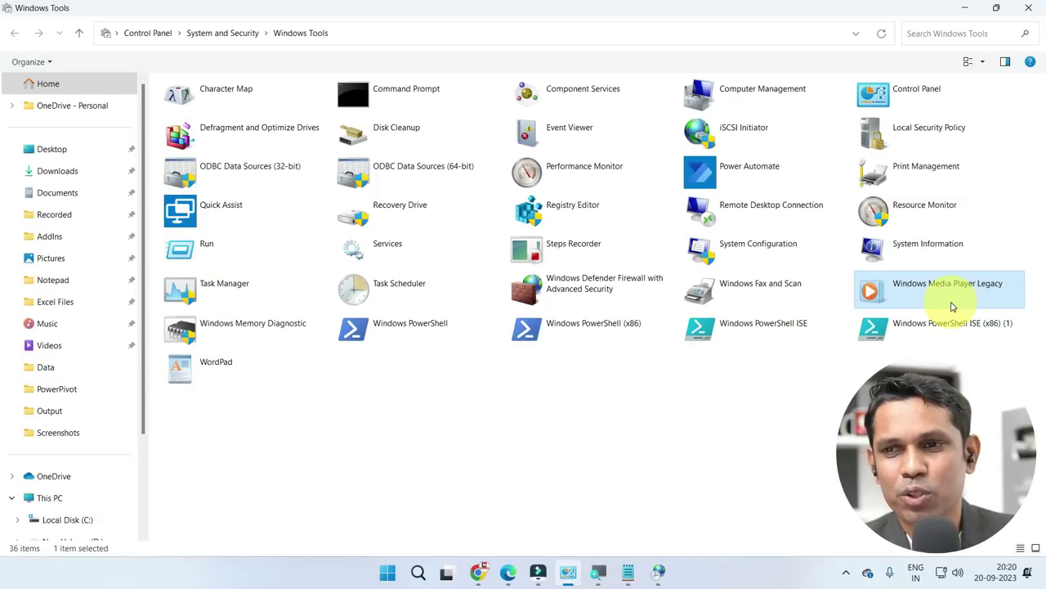
- Open Windows Memory Diagnostic, view its options for checking memory problems, and close it without scheduling a check
double_click(257, 327)
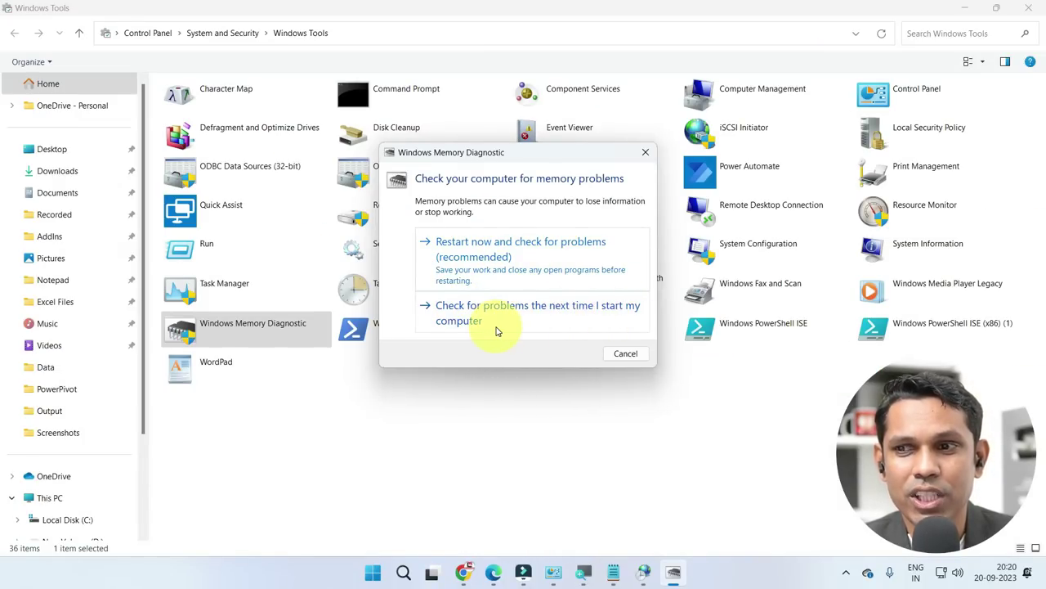
left_click(643, 155)
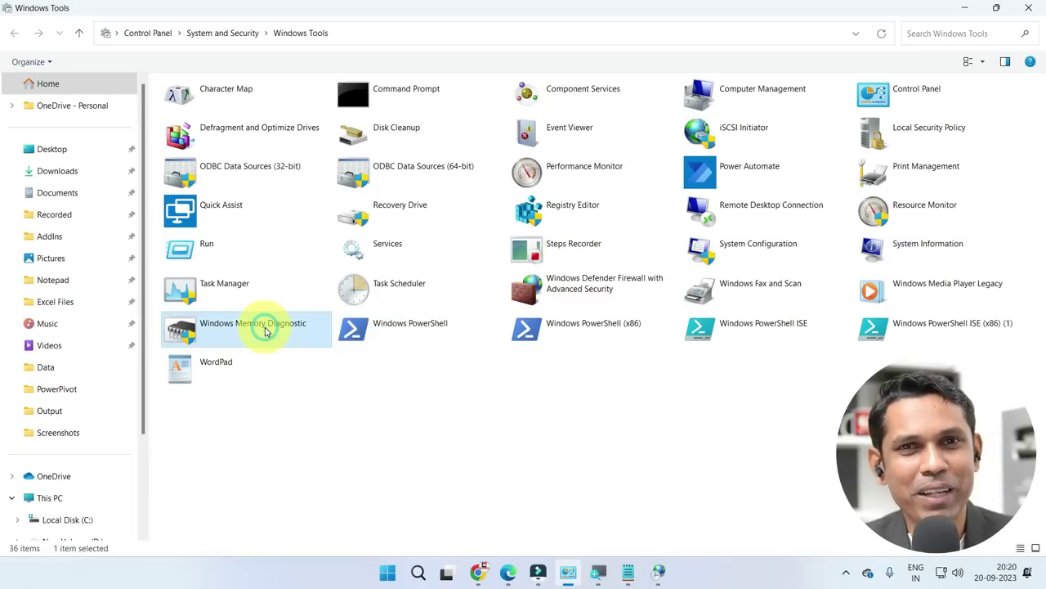
- Open Windows PowerShell, schedule a shutdown with the command SHUTDOWN -S -T 600, and dismiss the sign-out notice
left_click(389, 332)
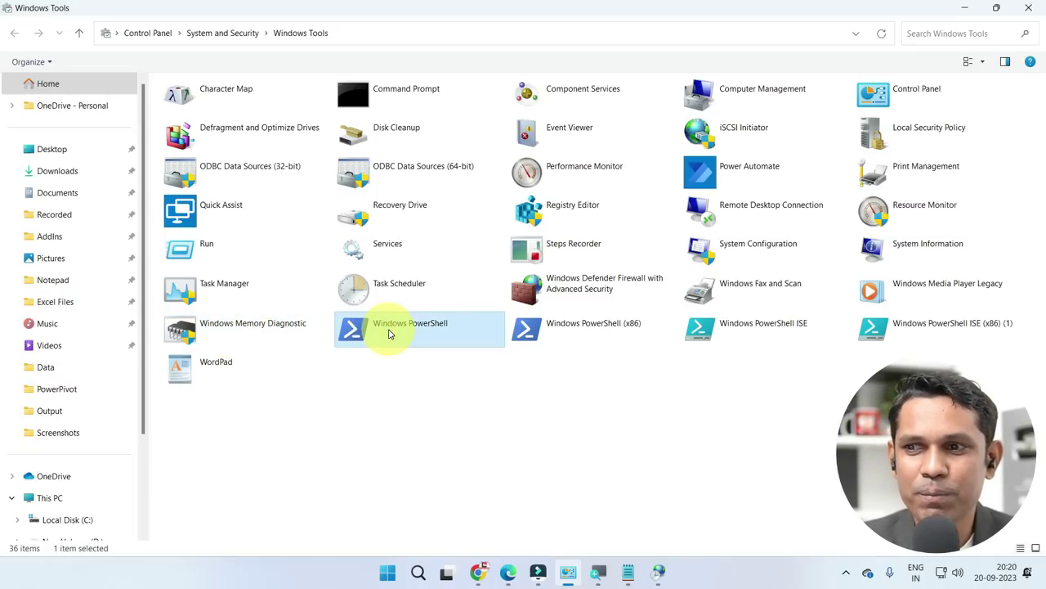
double_click(390, 333)
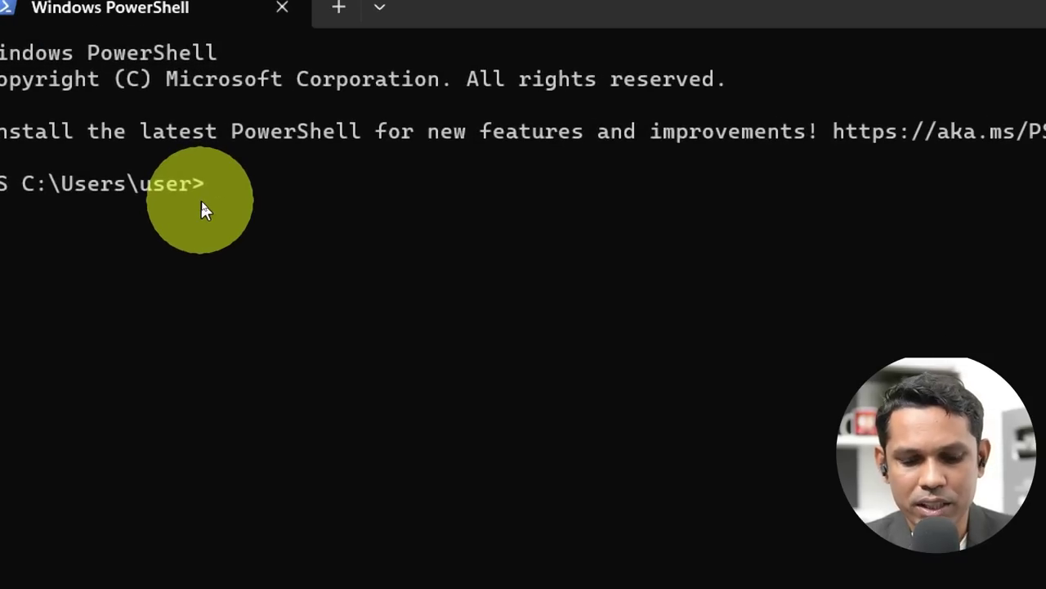
type("SHUT")
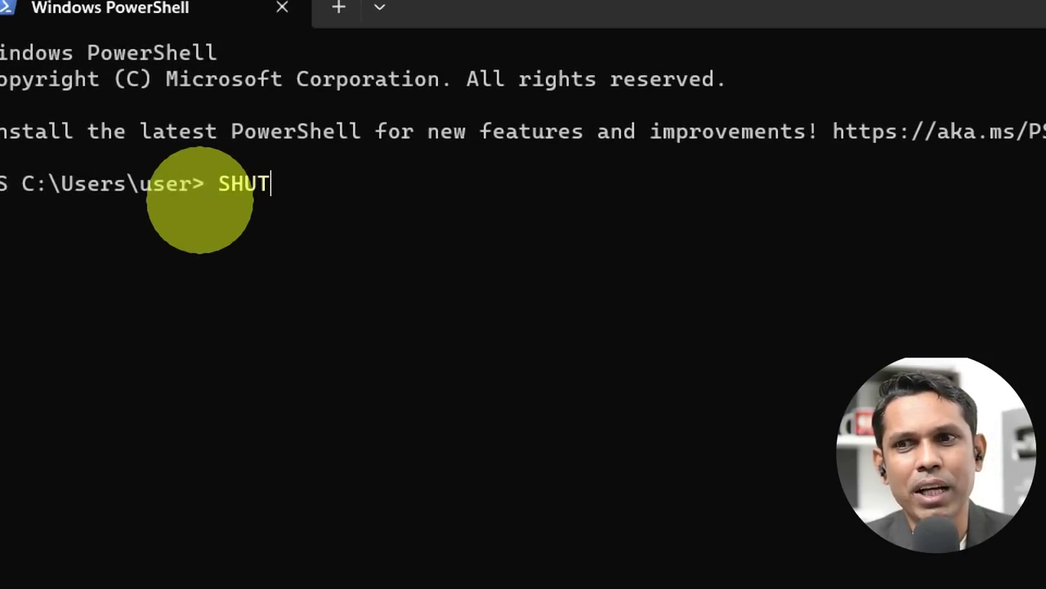
type("DOWN -")
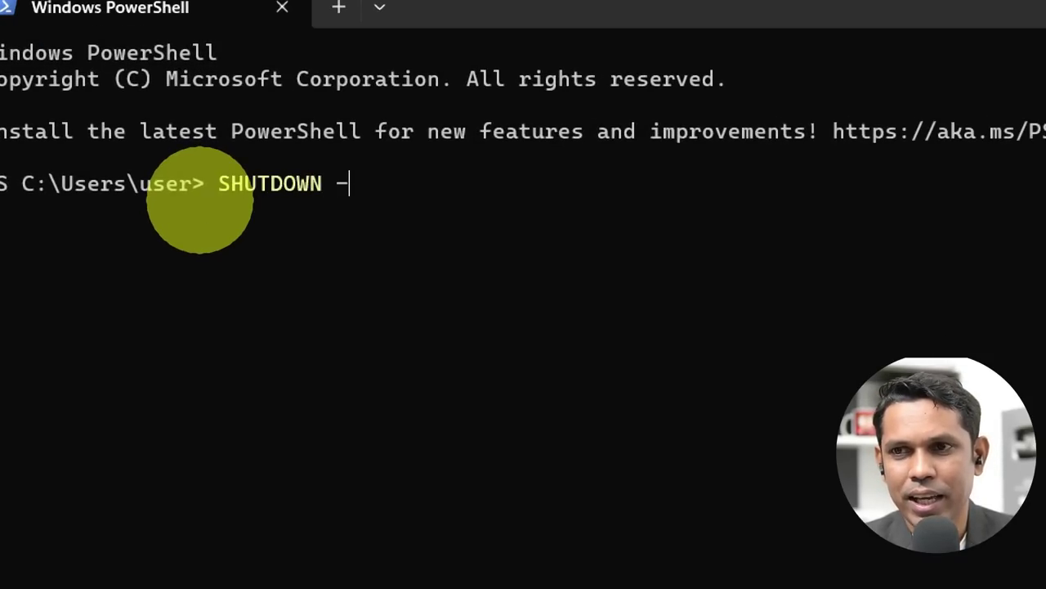
type("S -T")
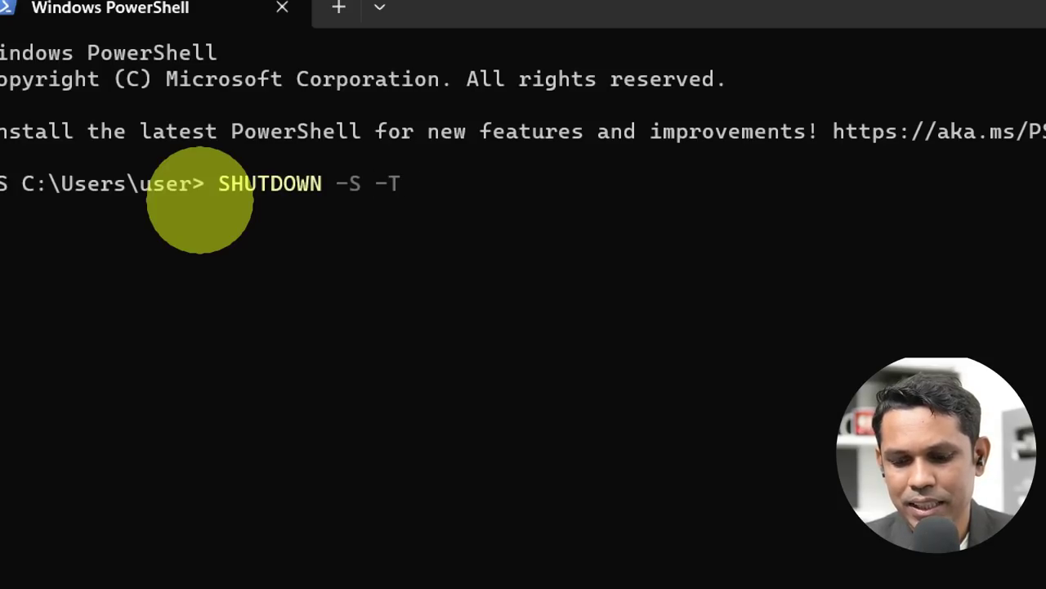
type(" 600")
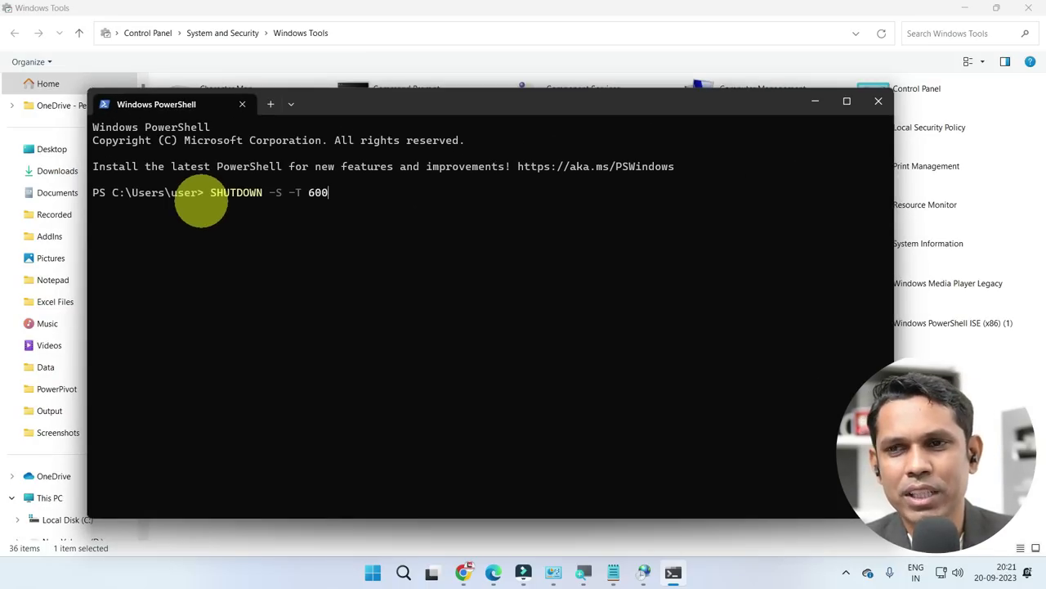
key("Return")
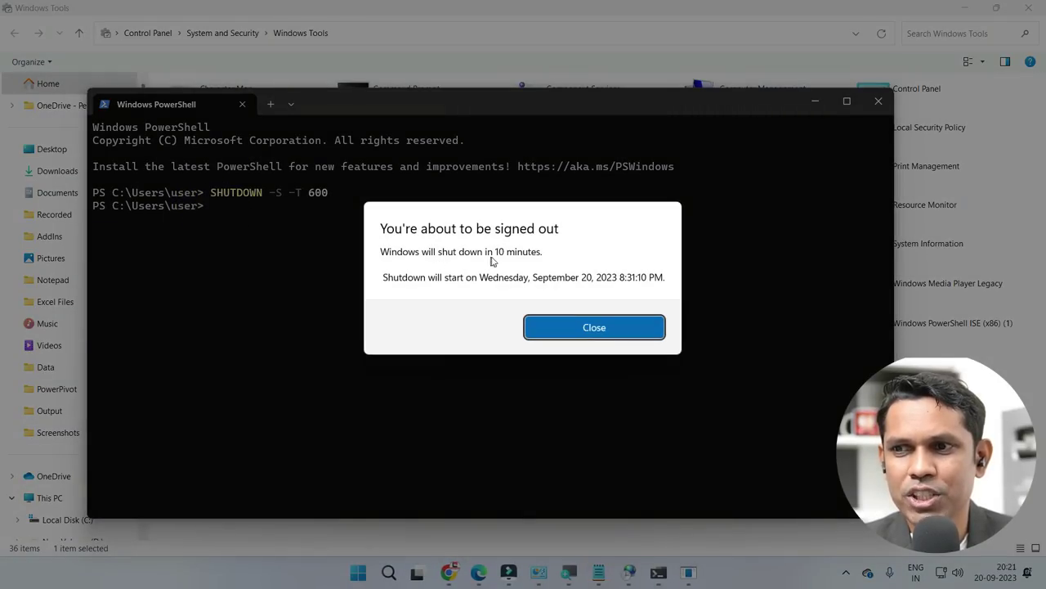
left_click(573, 327)
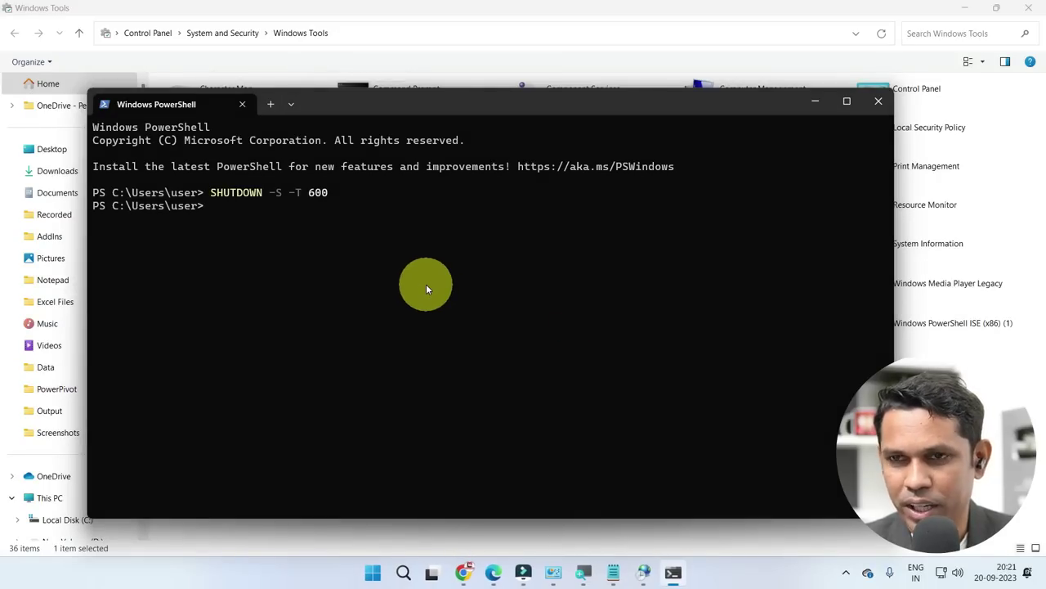
- Abort the scheduled shutdown by running SHUTDOWN -A, and close the PowerShell window
key("Up")
key("BackSpace")
key("BackSpace")
key("BackSpace")
key("BackSpace")
key("BackSpace")
key("BackSpace")
key("BackSpace")
key("BackSpace")
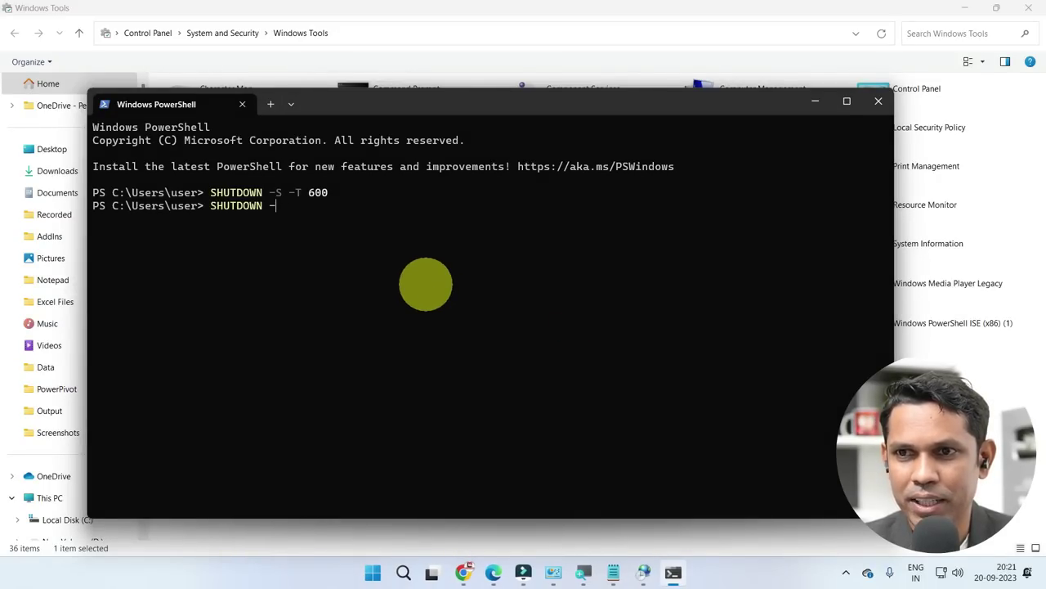
type("A")
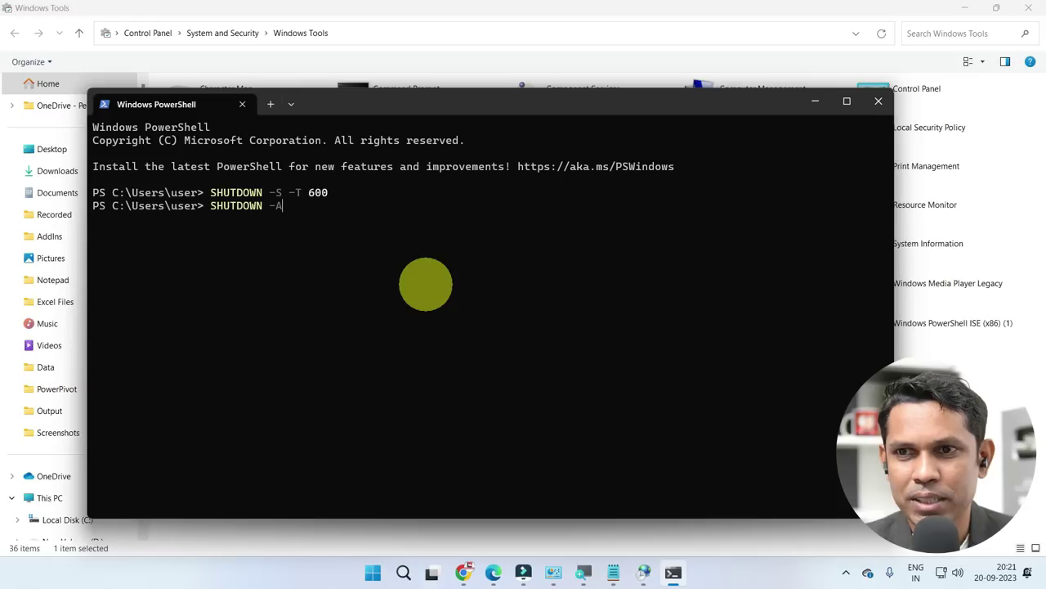
key("Return")
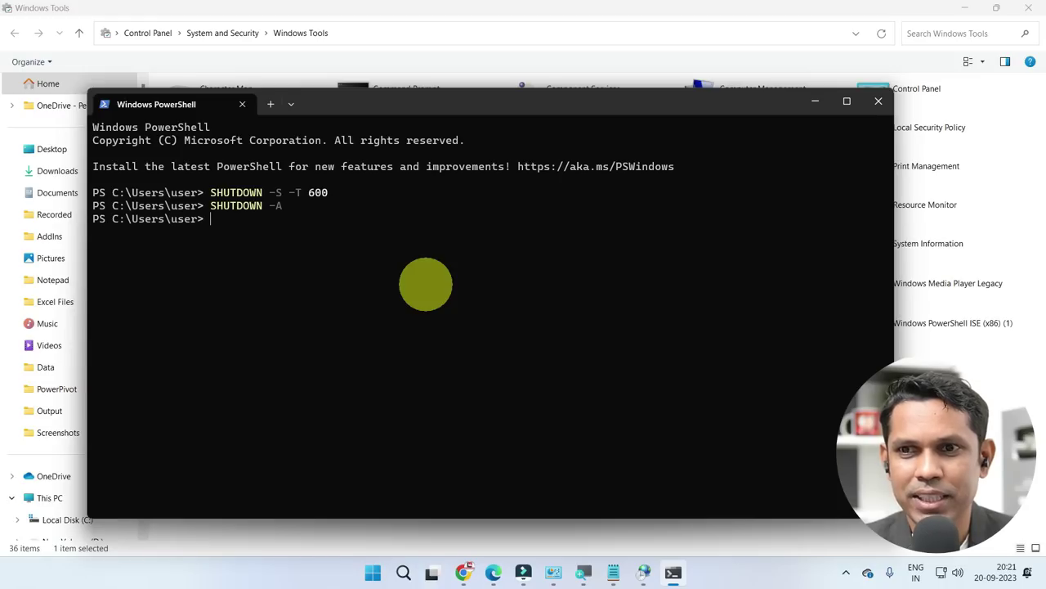
left_click(878, 100)
- Point out the Windows PowerShell (x86), Windows PowerShell, Windows PowerShell ISE and WordPad entries in turn
left_click(571, 333)
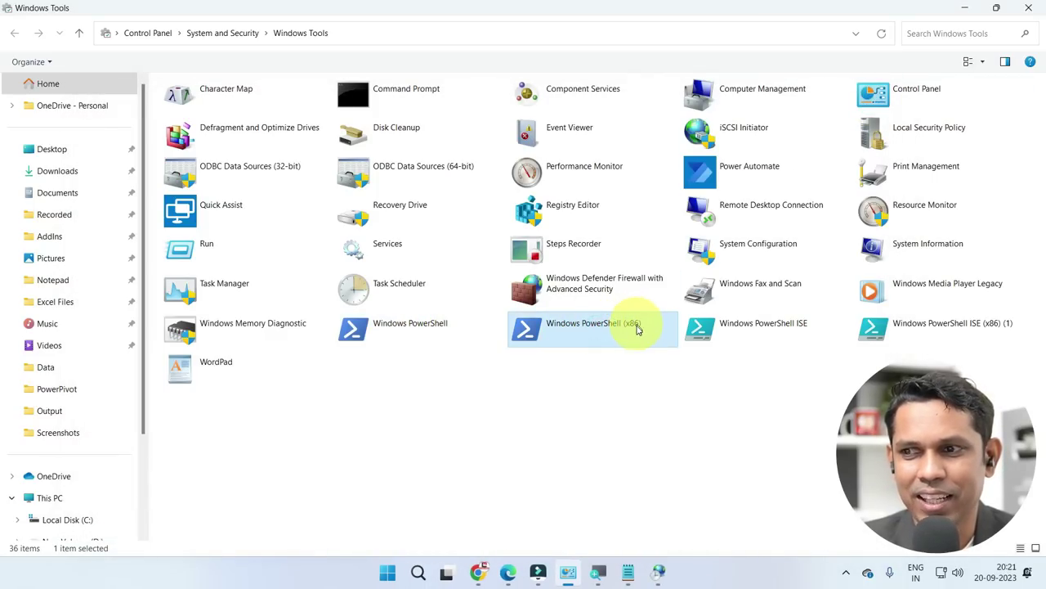
left_click(428, 332)
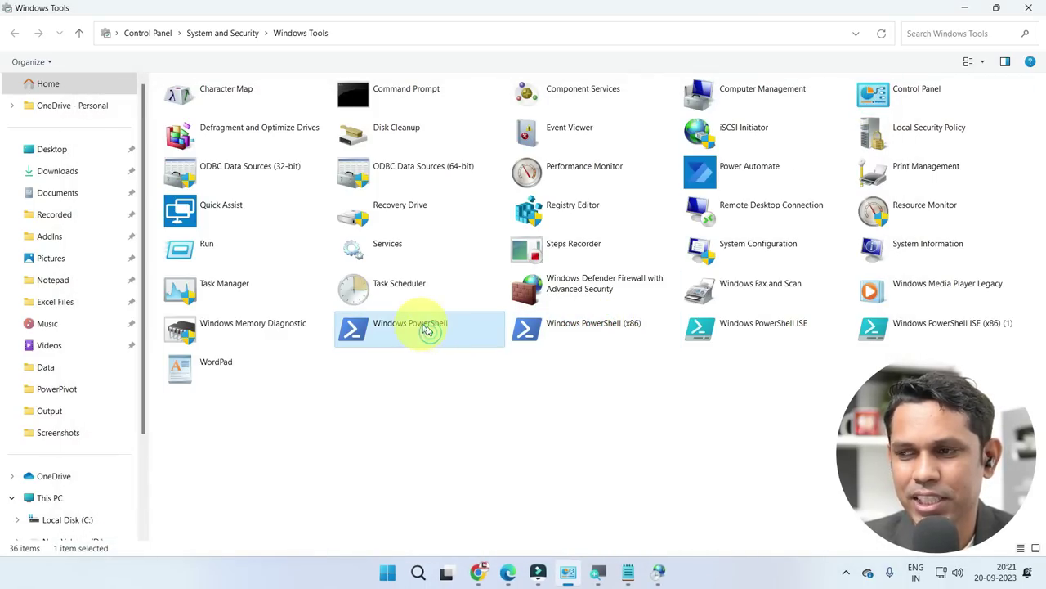
left_click(777, 334)
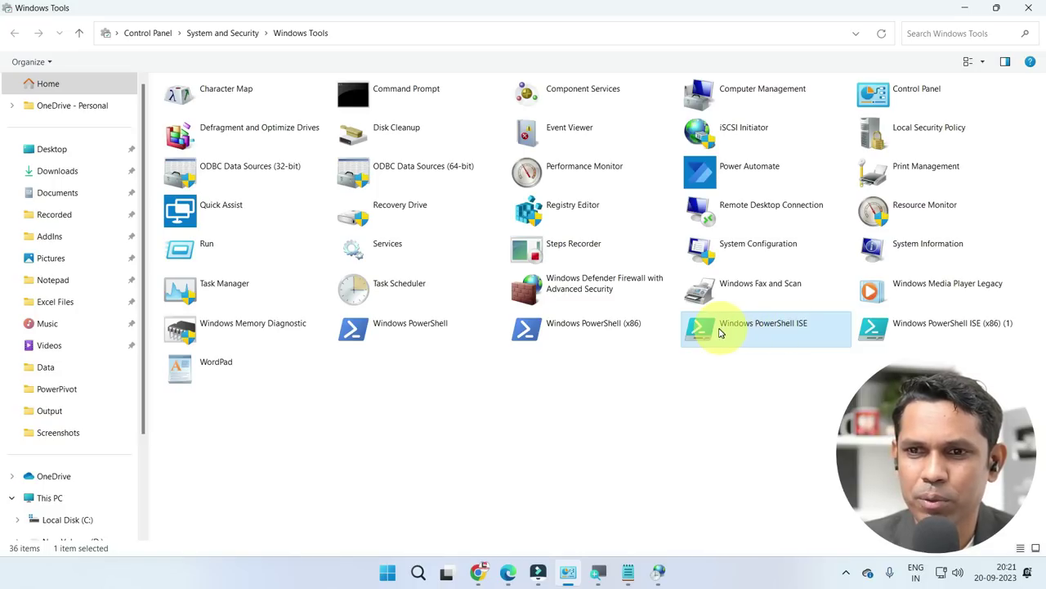
left_click(227, 368)
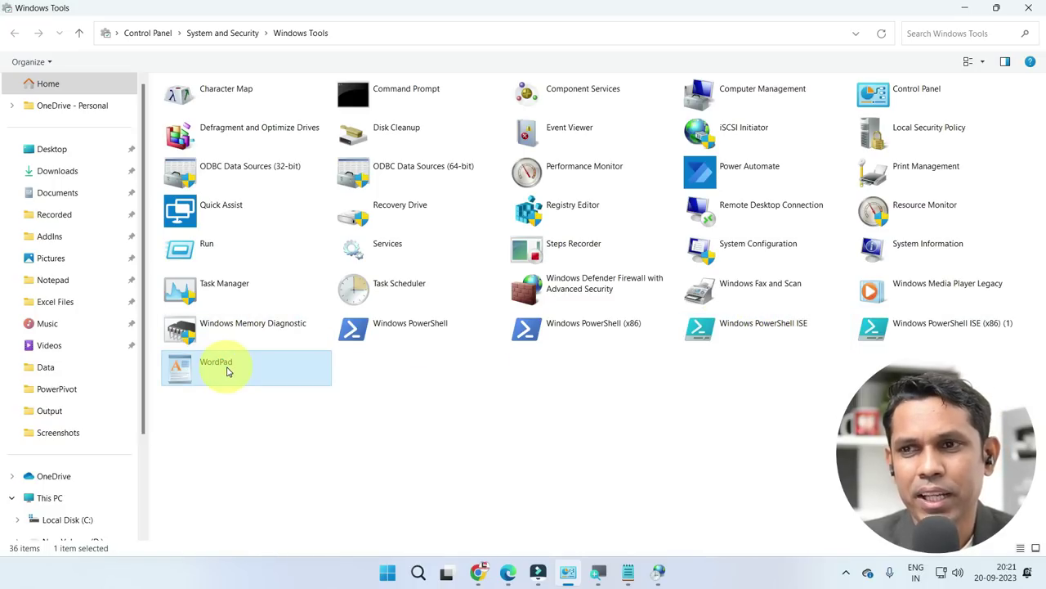
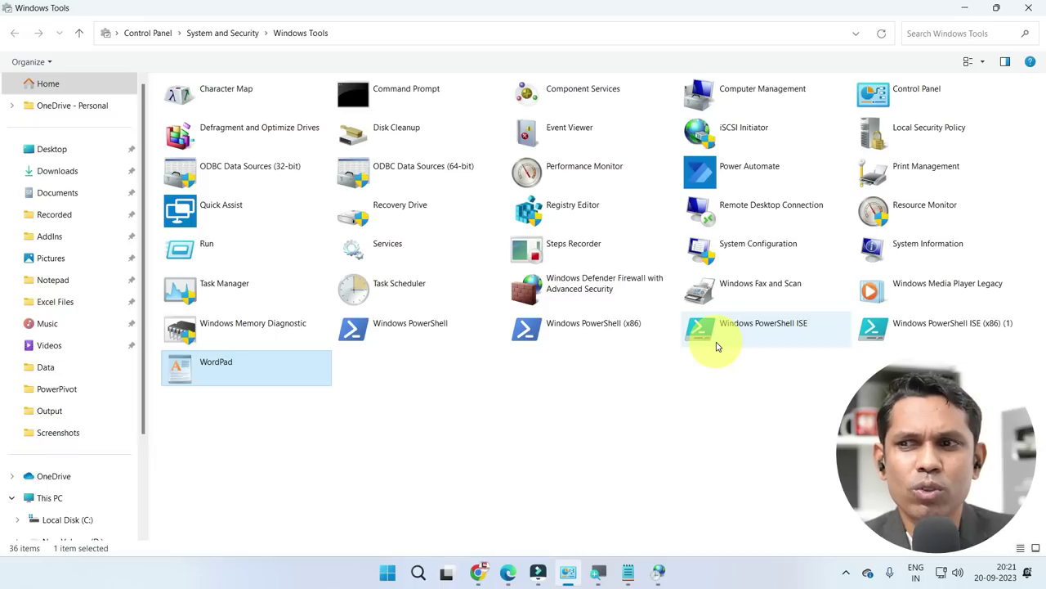
- Open Recovery Drive, review the wizard page for creating a recovery drive with system file backup, and cancel it
double_click(403, 215)
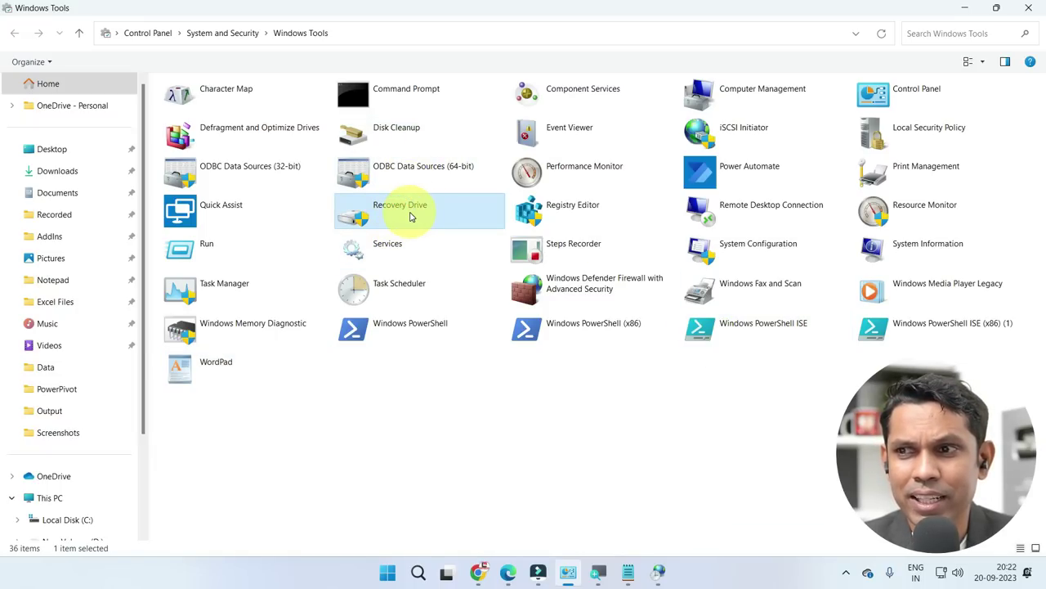
left_click(621, 215)
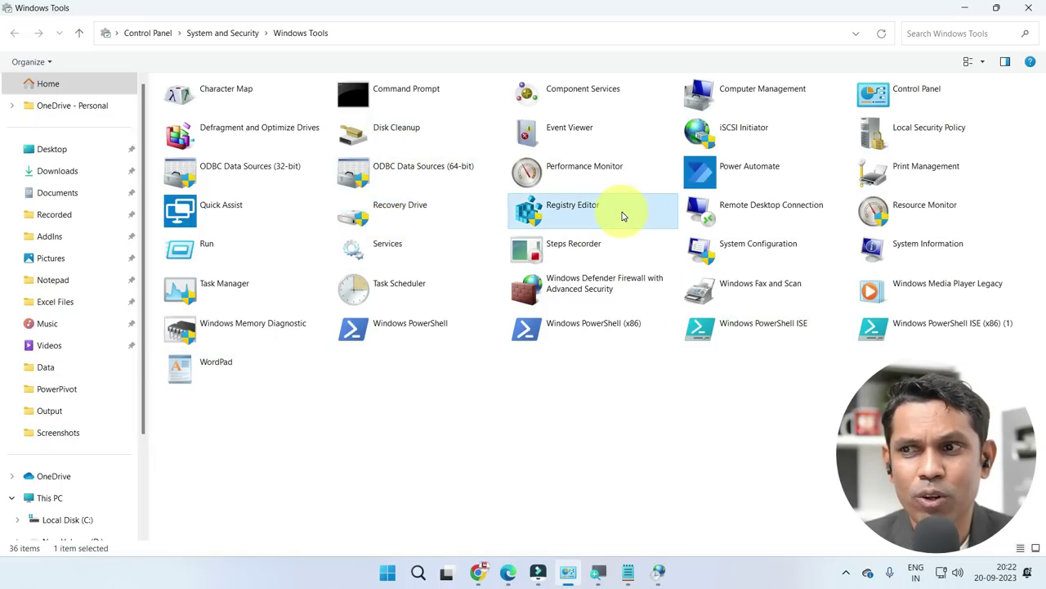
double_click(623, 215)
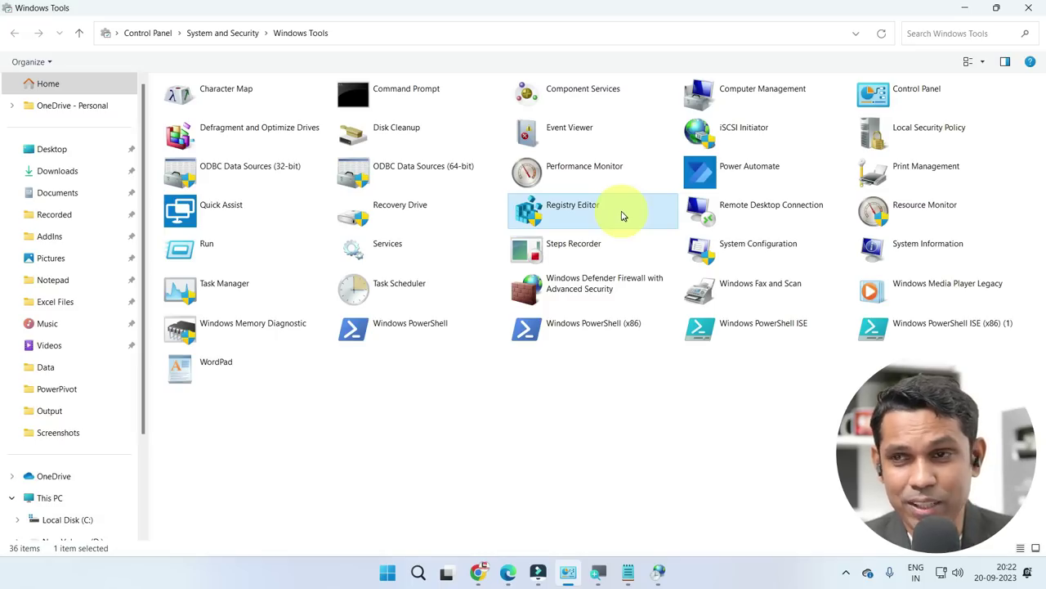
left_click(309, 214)
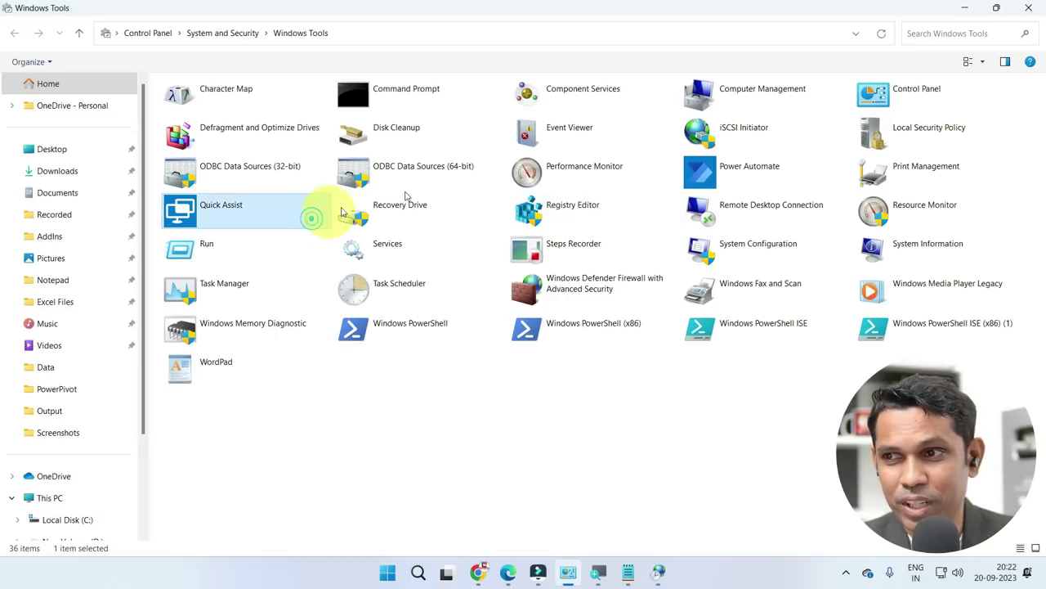
left_click(836, 210)
left_click(442, 211)
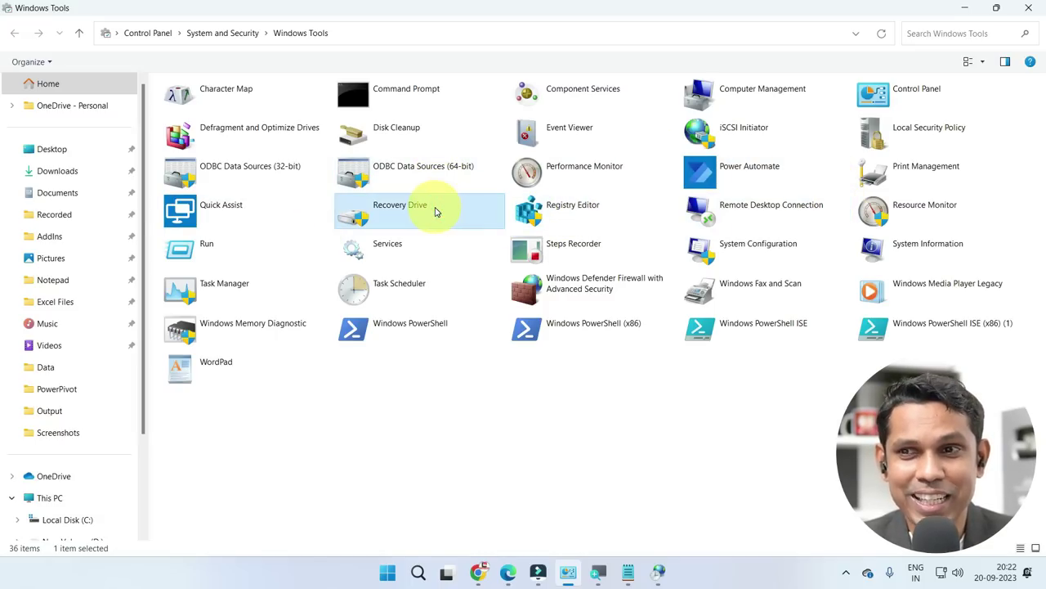
double_click(433, 211)
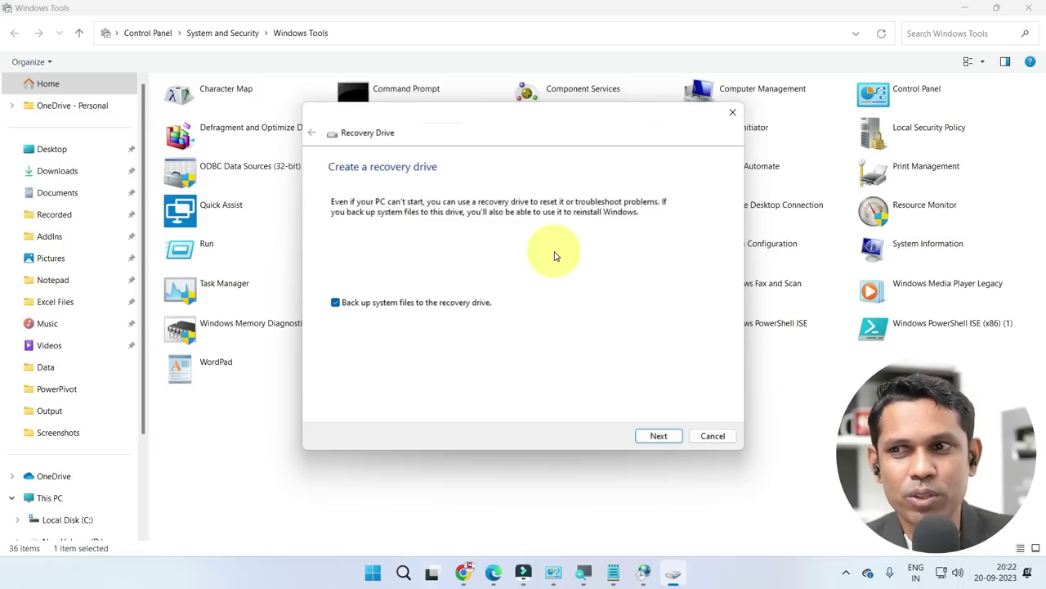
left_click(734, 440)
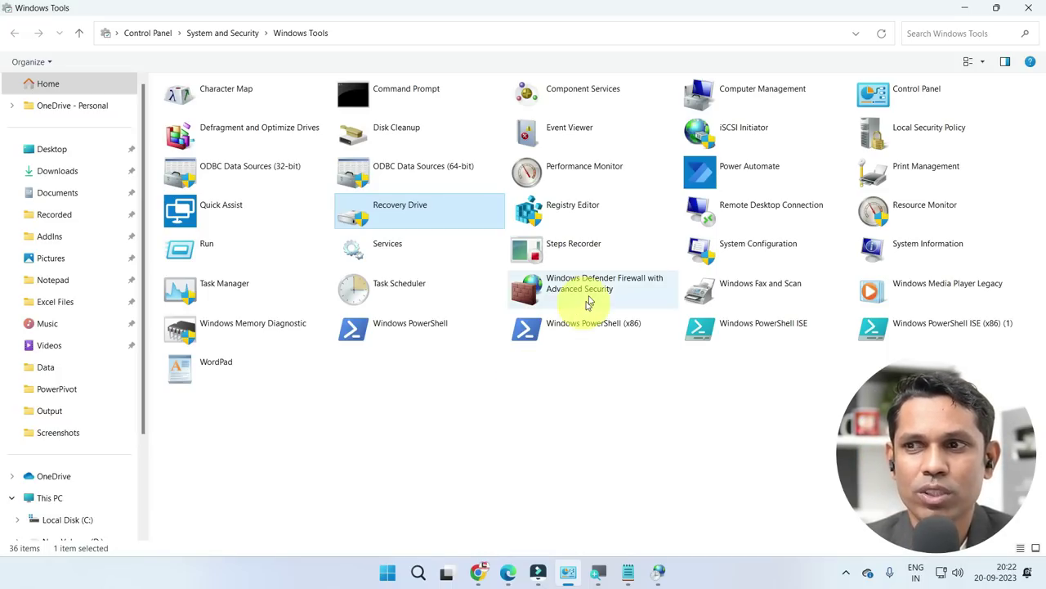
- Open Registry Editor maximized, browse the HKEY_LOCAL_MACHINE tree with HARDWARE expanded and Setup and SYSTEM collapsed, and close it
double_click(582, 214)
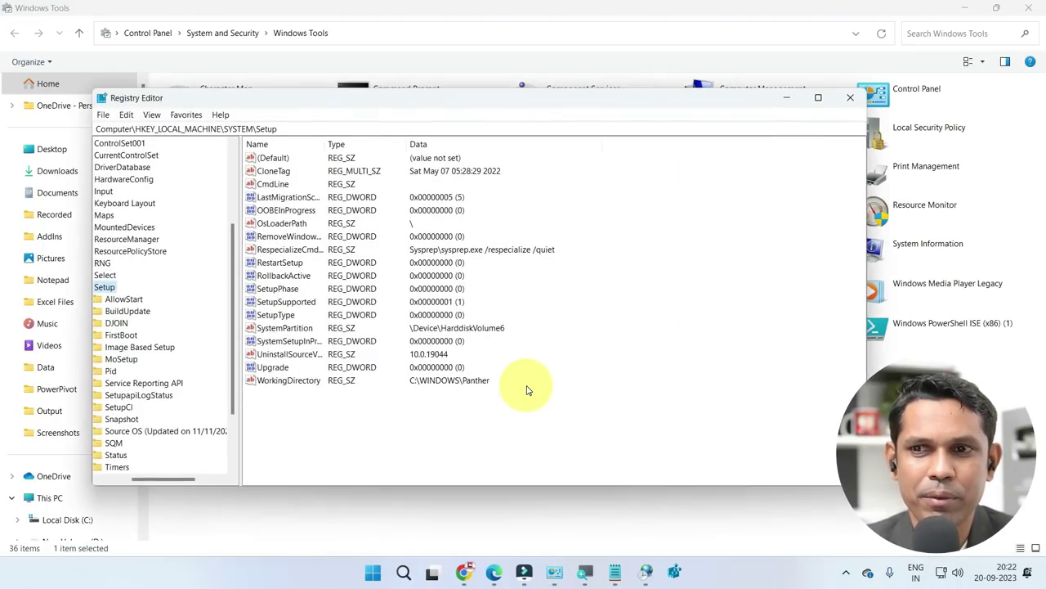
double_click(303, 104)
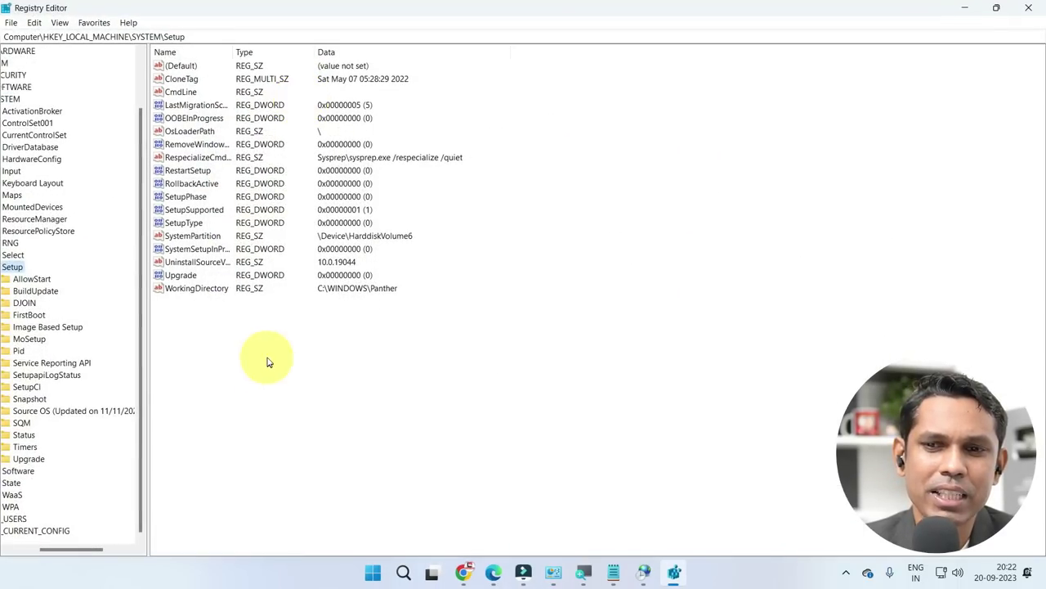
left_click_drag(93, 549, 50, 550)
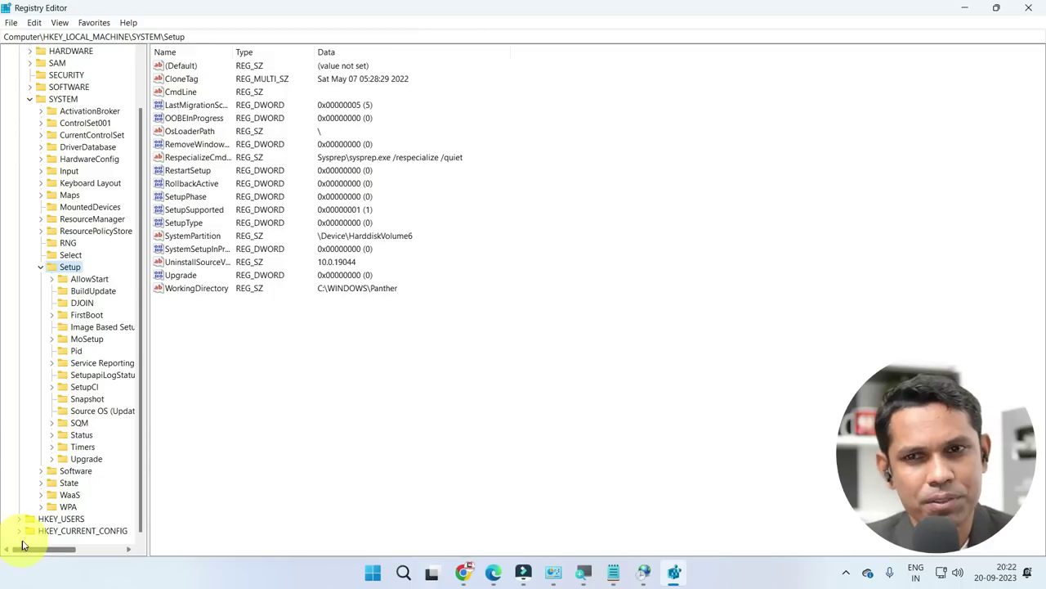
left_click(40, 267)
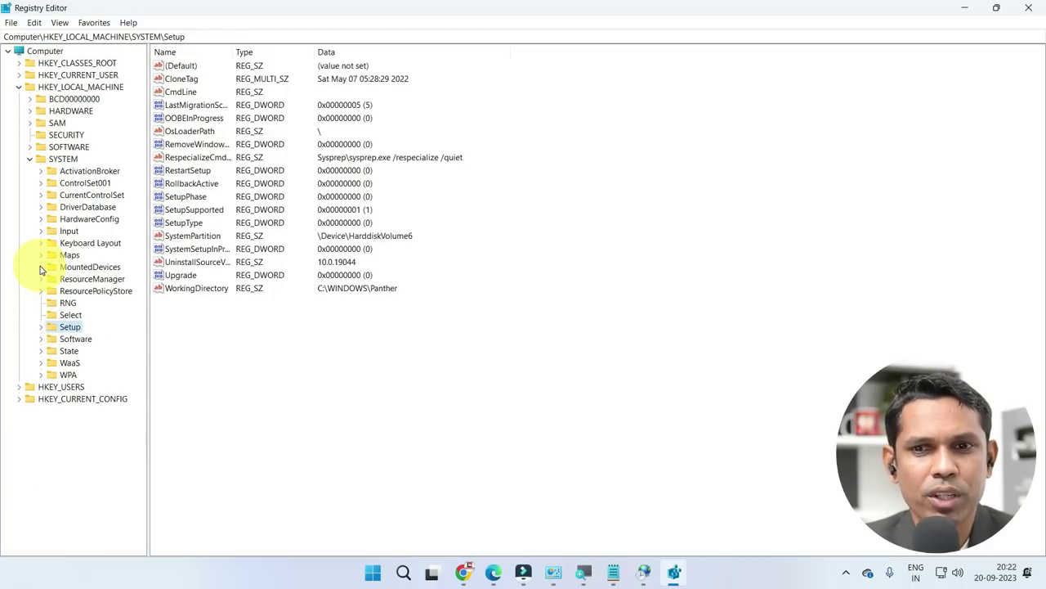
left_click(72, 88)
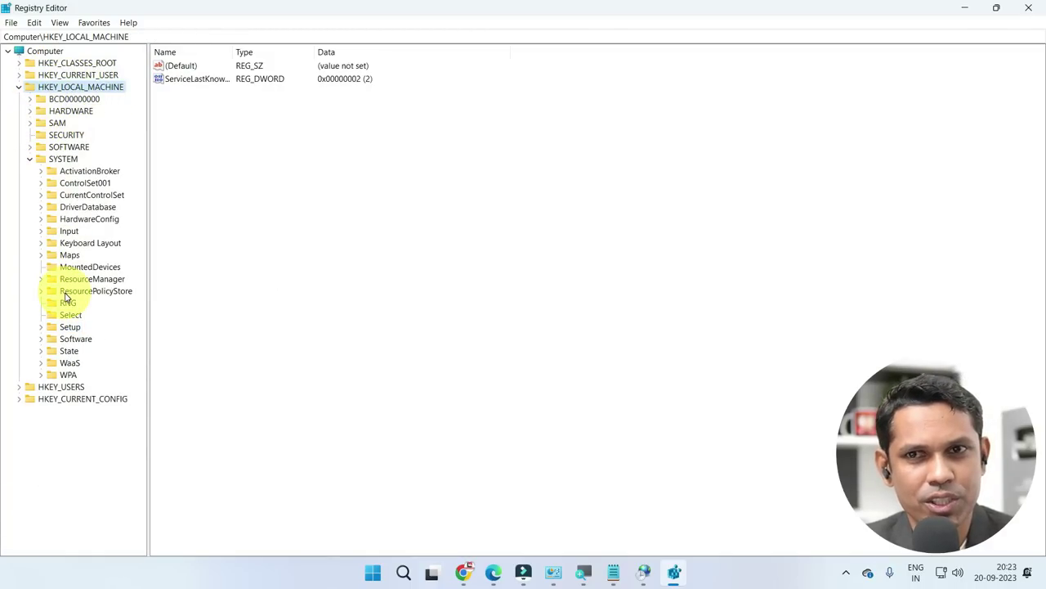
left_click(29, 110)
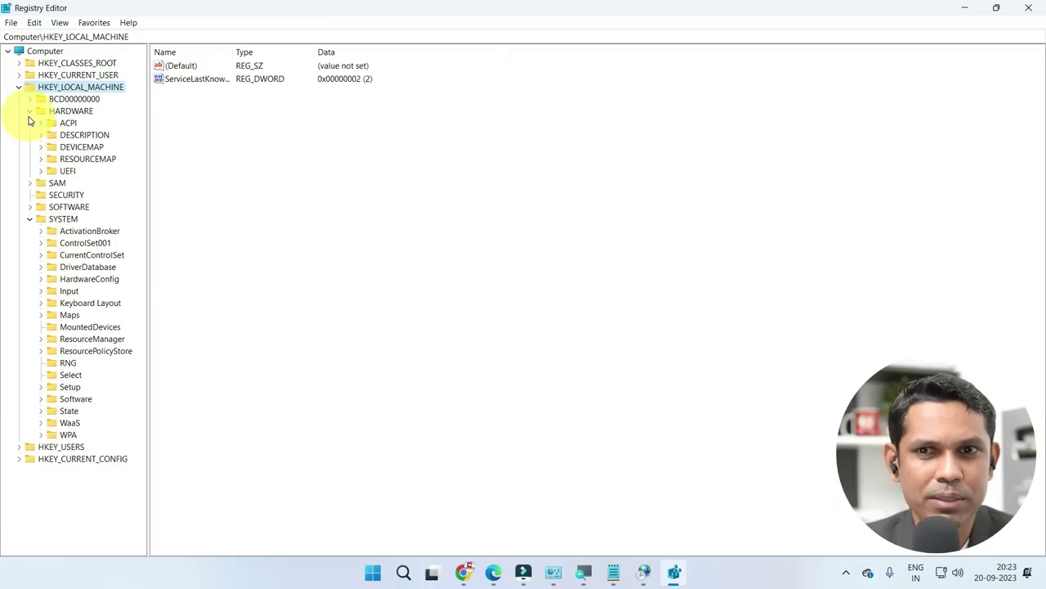
left_click(30, 219)
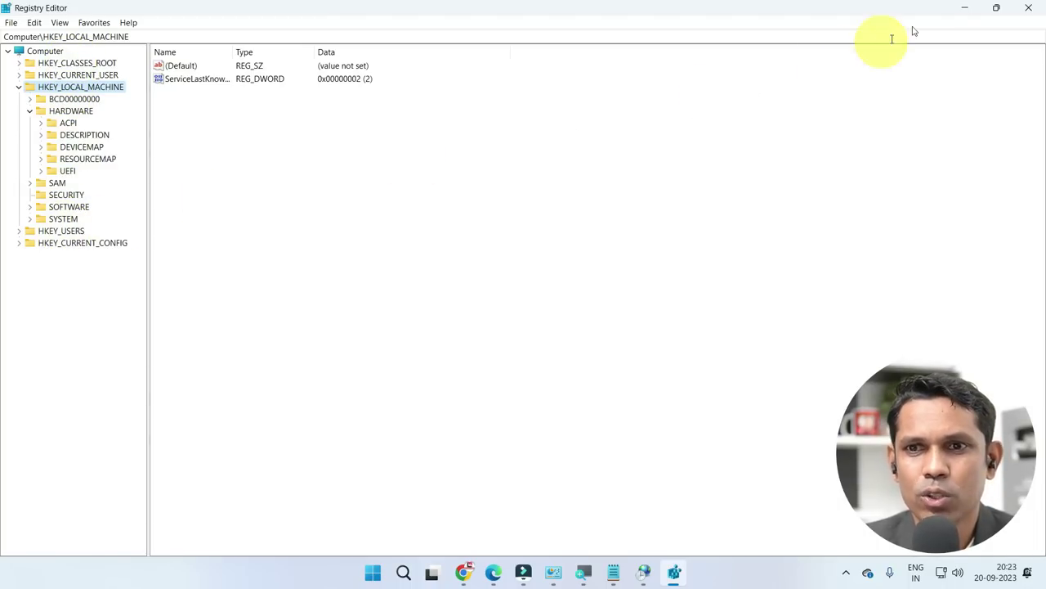
left_click(1022, 8)
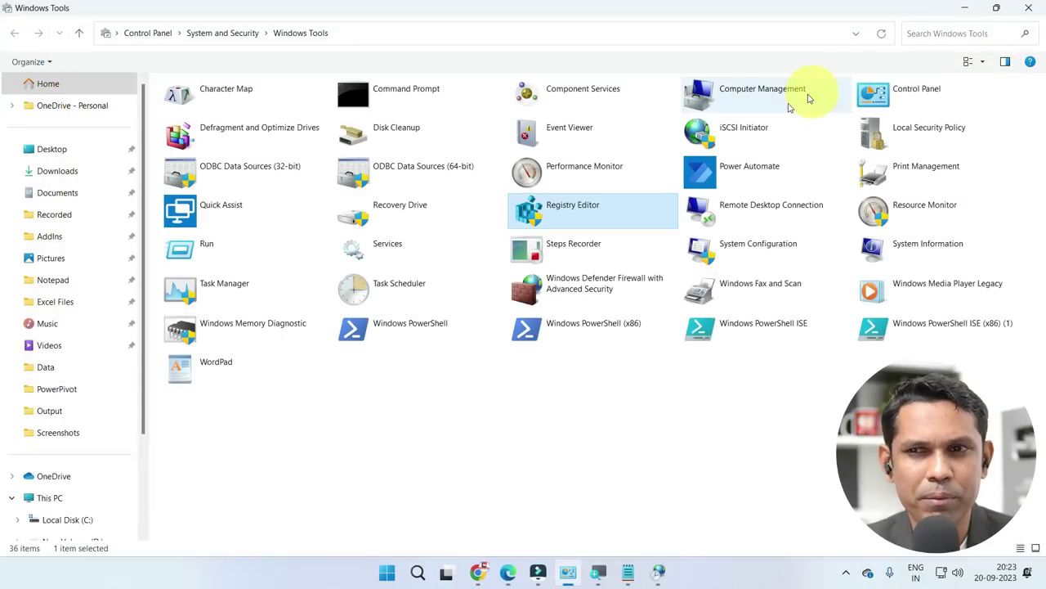
left_click(500, 415)
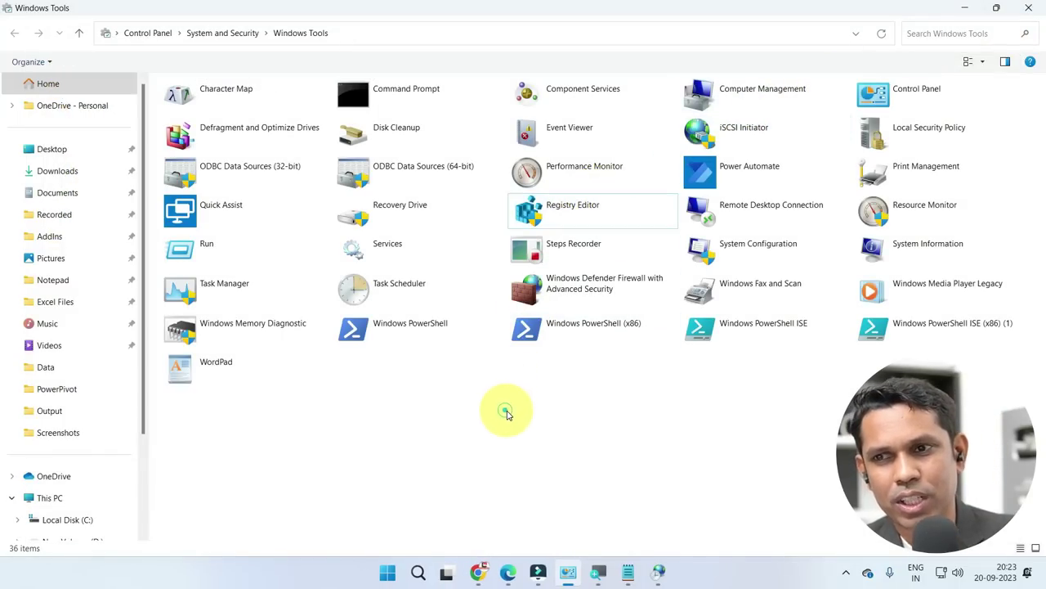